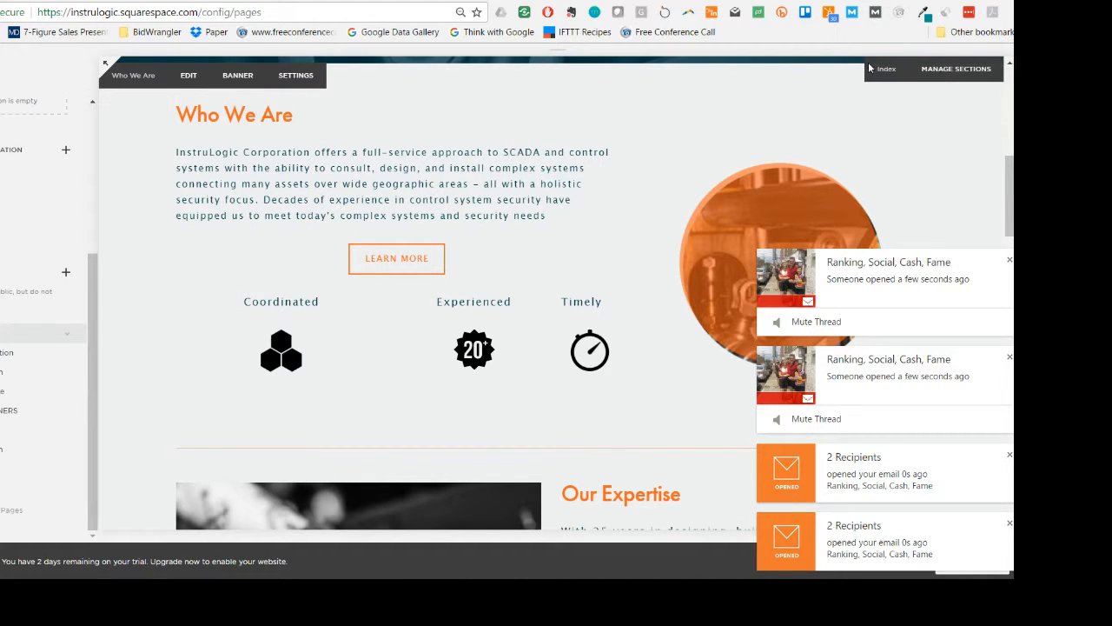
key("alt+Left")
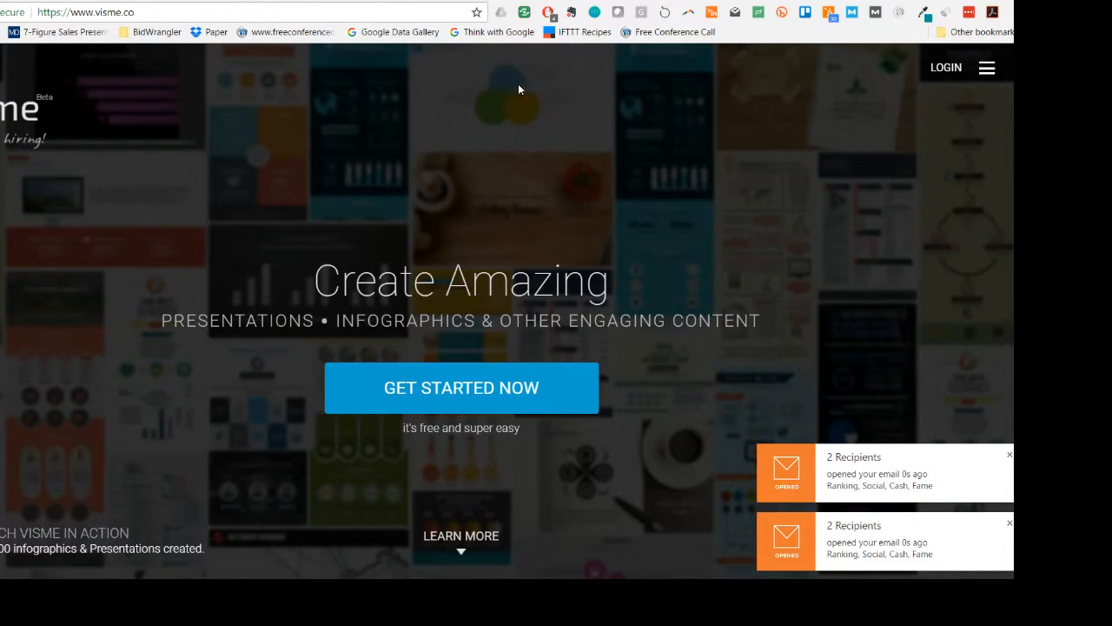
left_click_drag(139, 12, 36, 12)
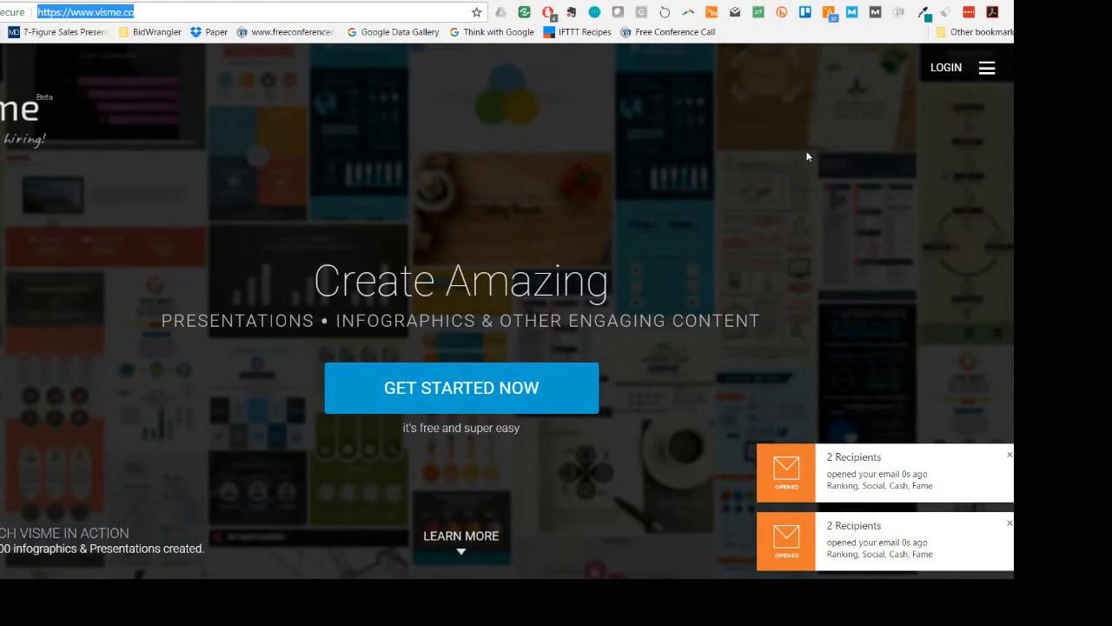
left_click(958, 73)
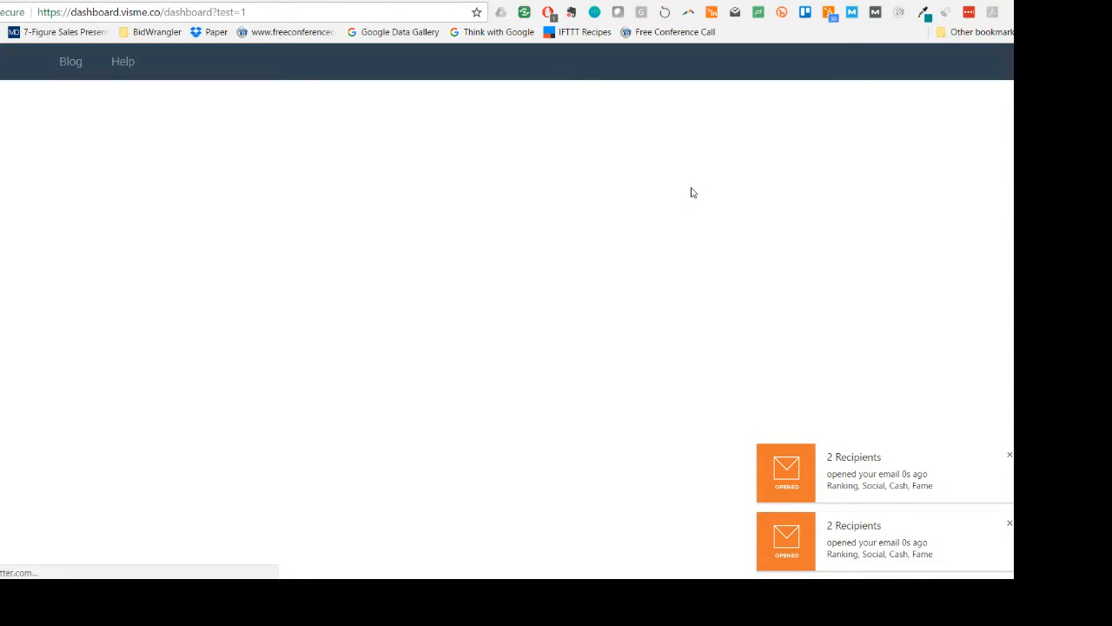
Create a new Visme project named "General Hexagon Filter Image".
mouse_move(245, 164)
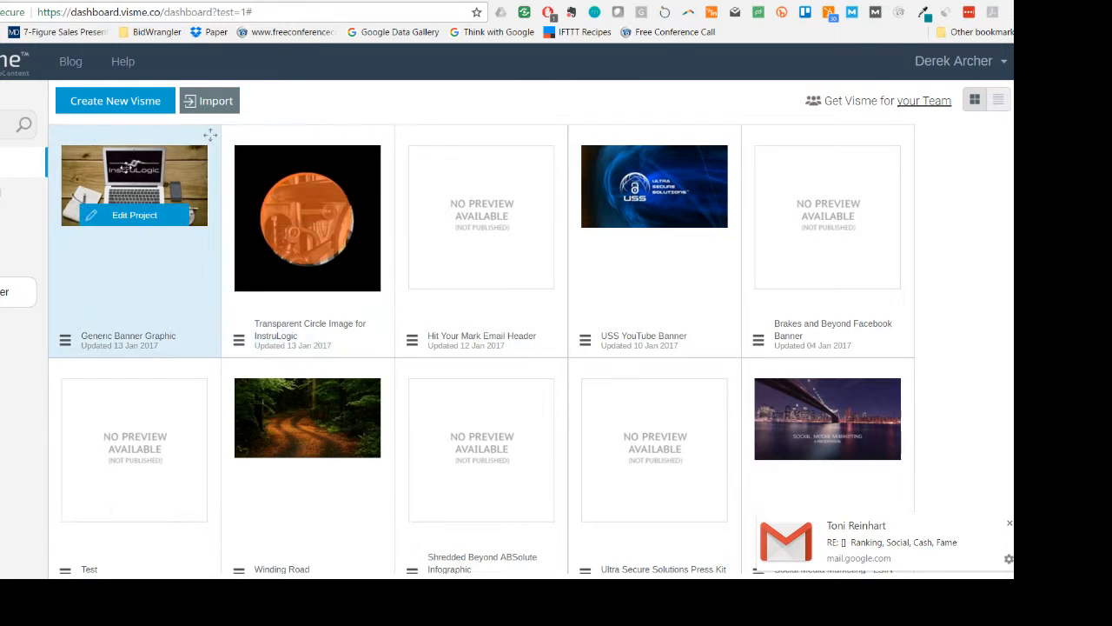
left_click(98, 103)
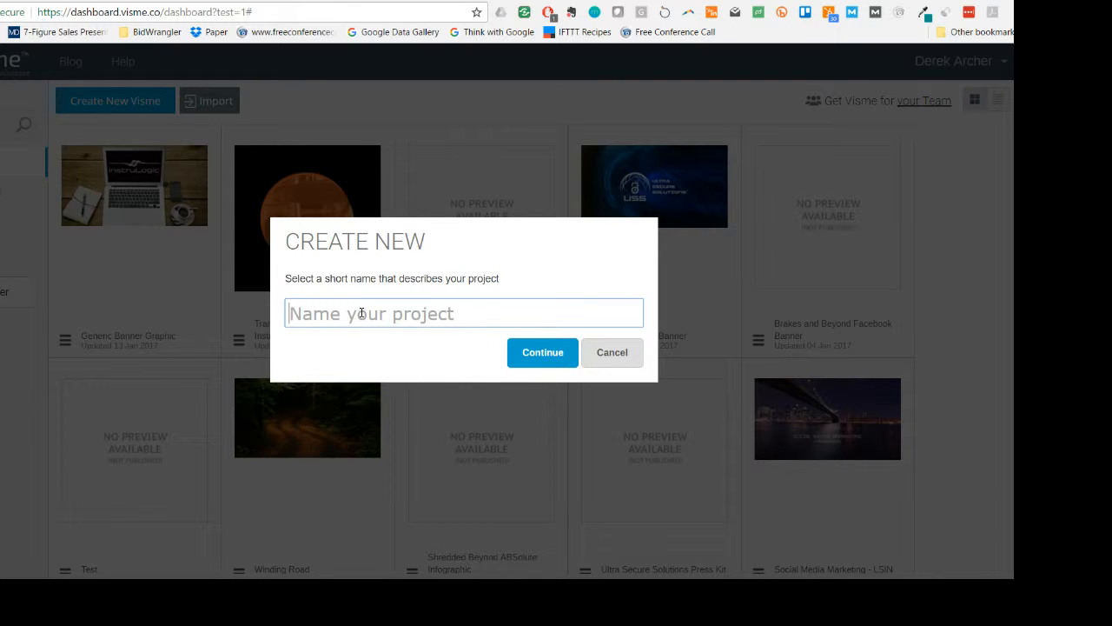
type("General")
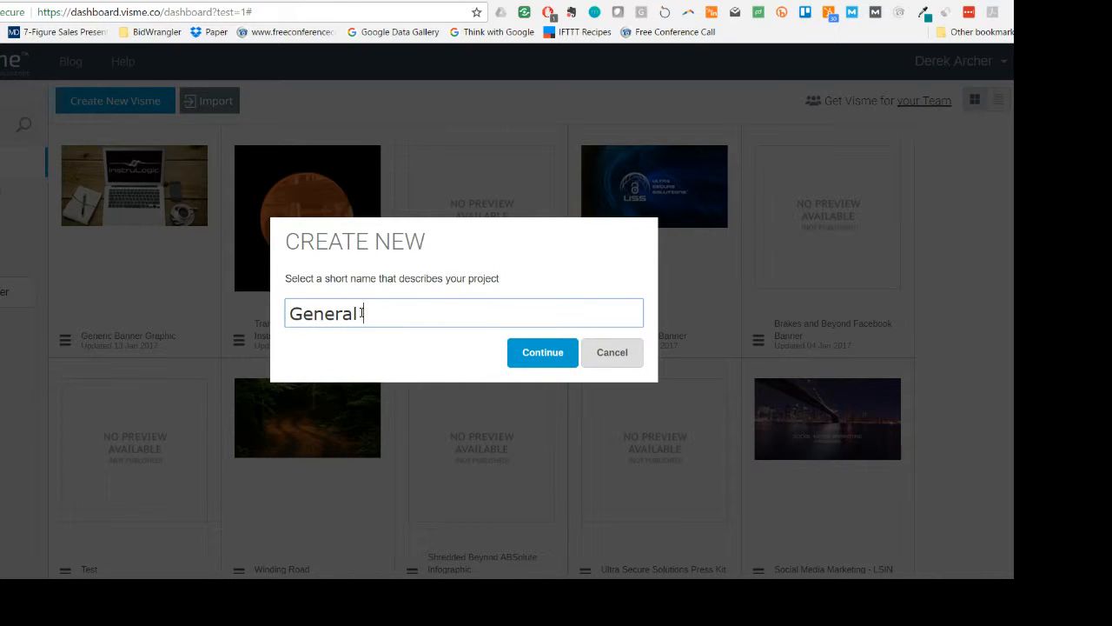
type(" Hexagon")
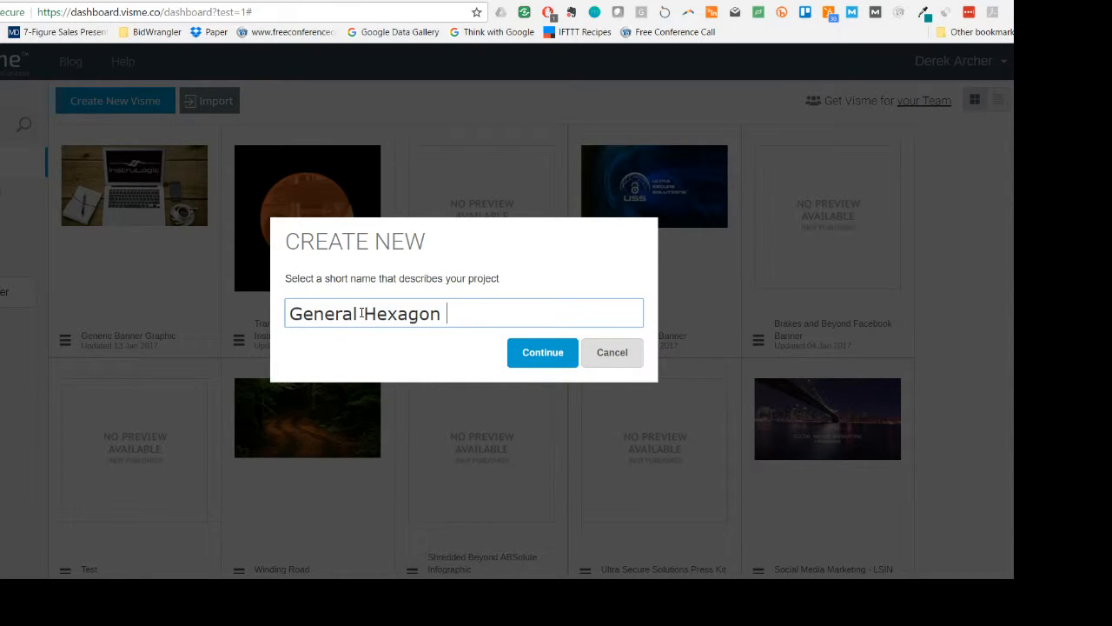
type("Filter Image")
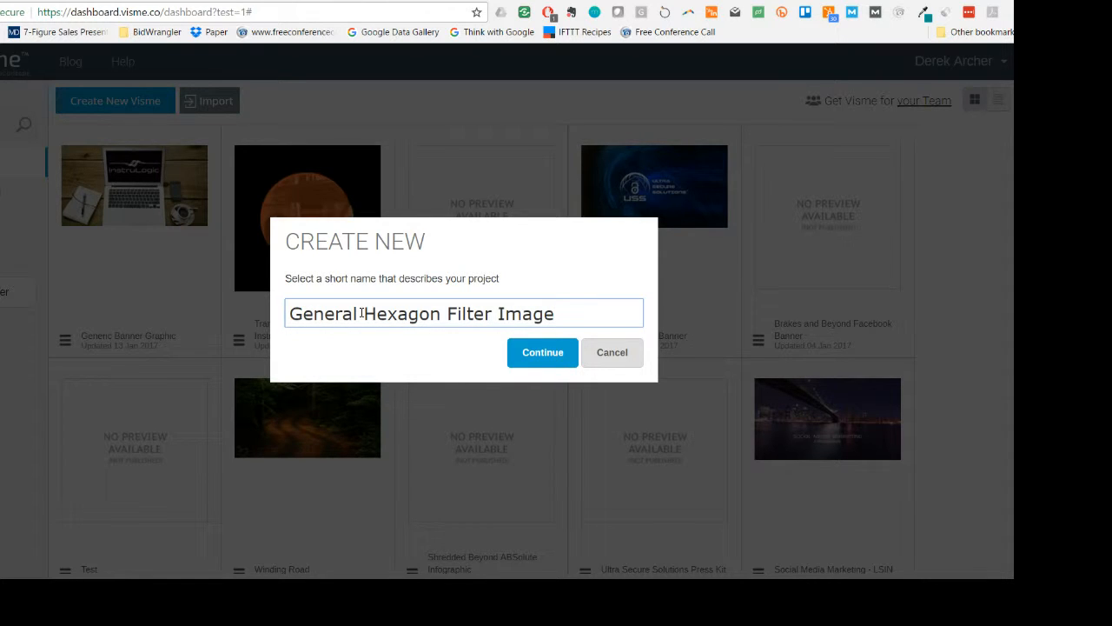
left_click(524, 355)
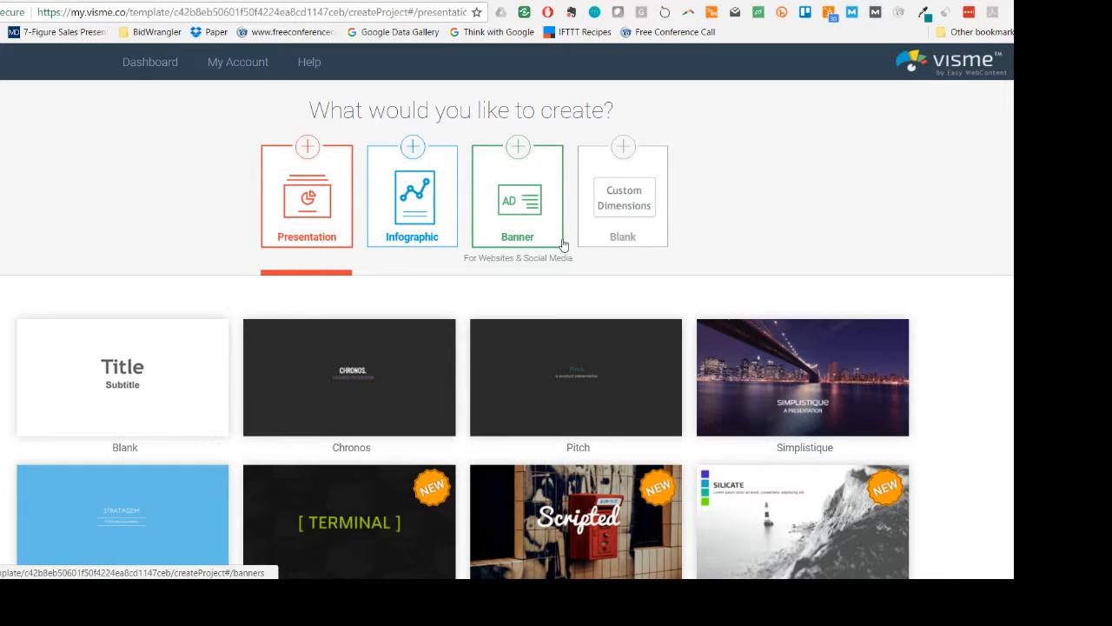
Create the project as a blank canvas with custom dimensions of 400 x 400.
left_click(624, 223)
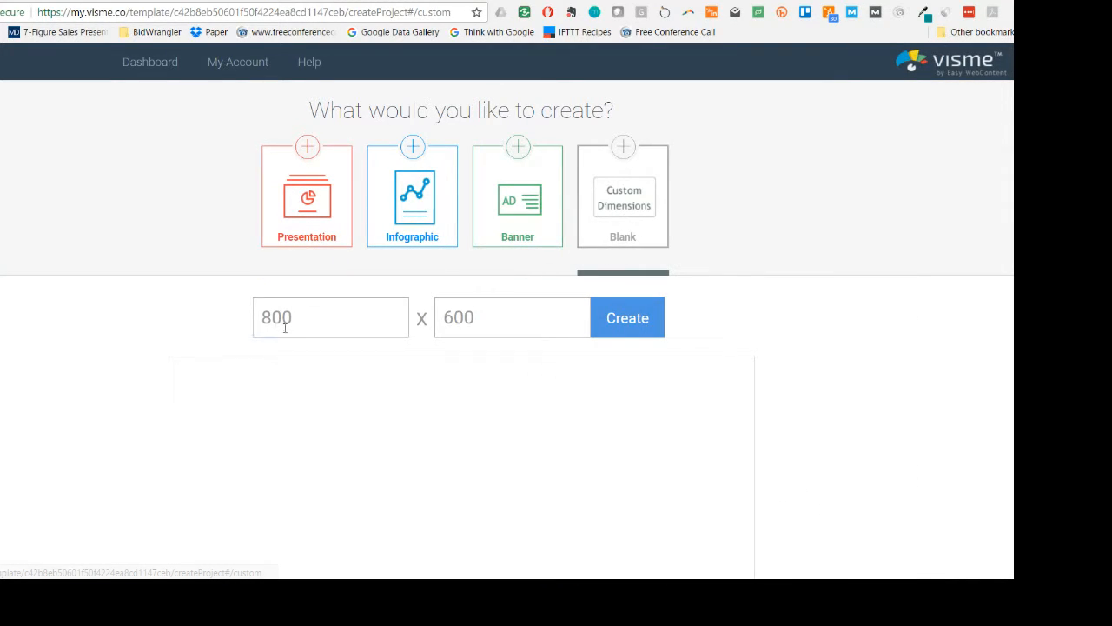
left_click_drag(283, 318, 158, 301)
type("400")
key("Tab")
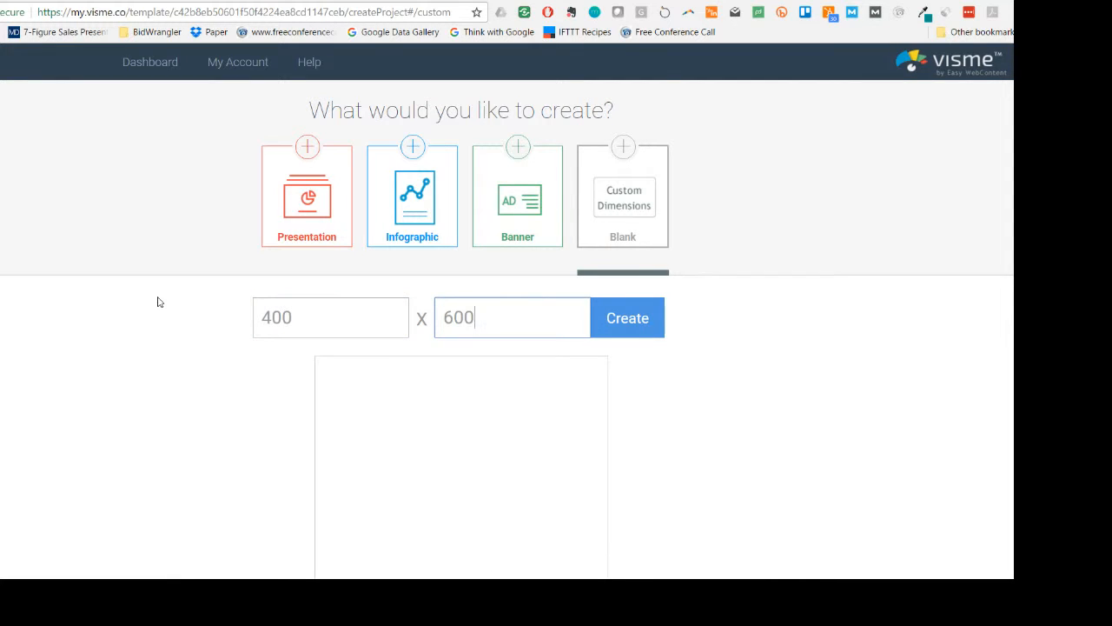
type("4")
key("BackSpace")
key("BackSpace")
key("BackSpace")
key("BackSpace")
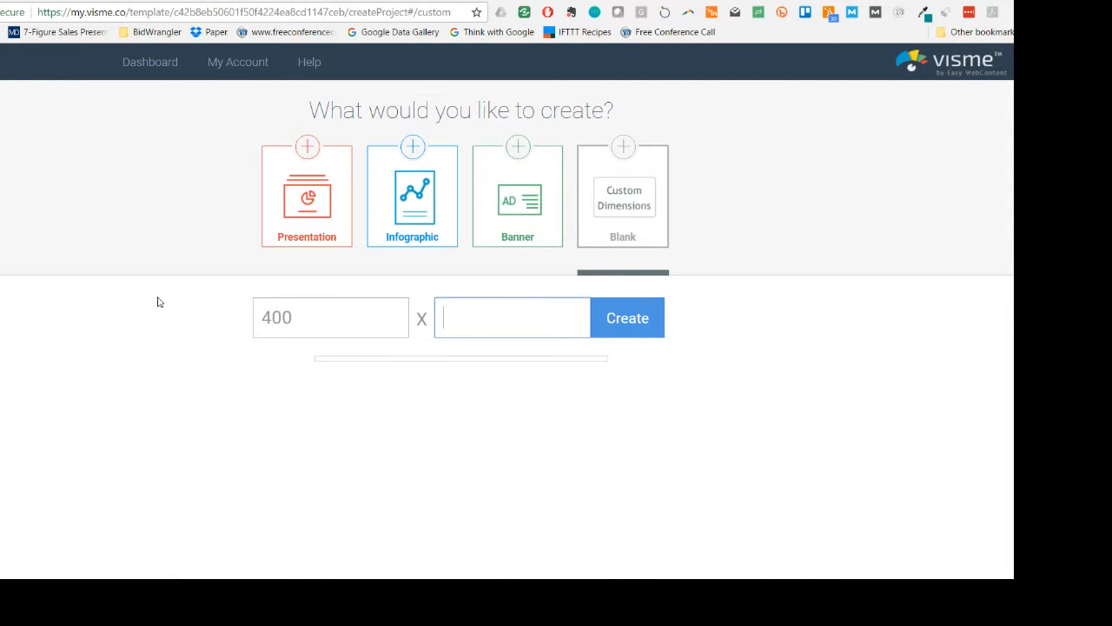
type("400")
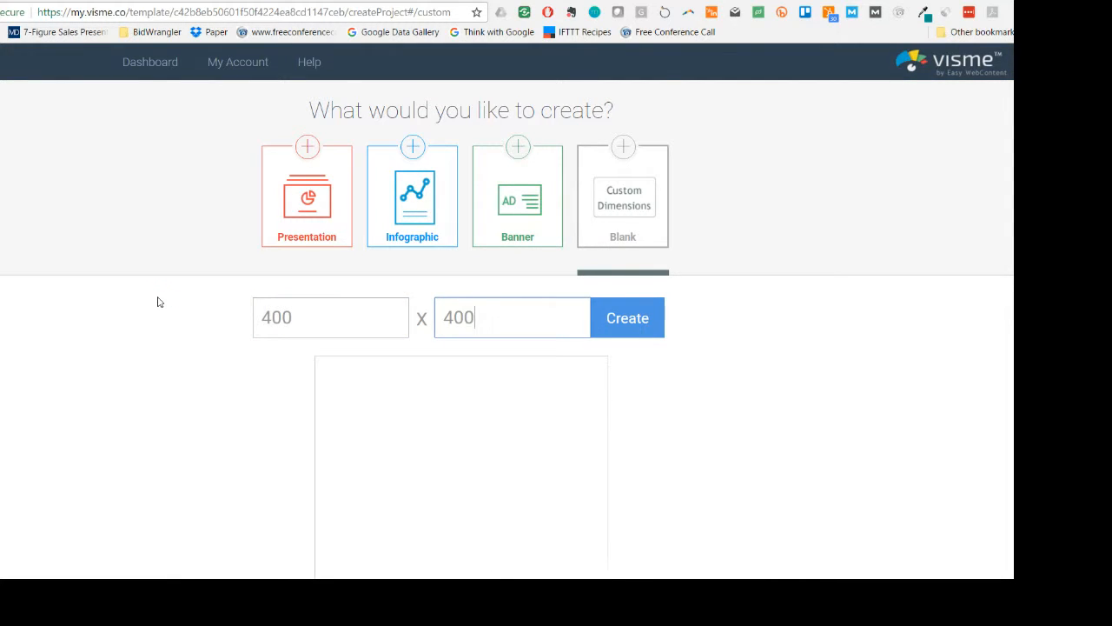
left_click(614, 316)
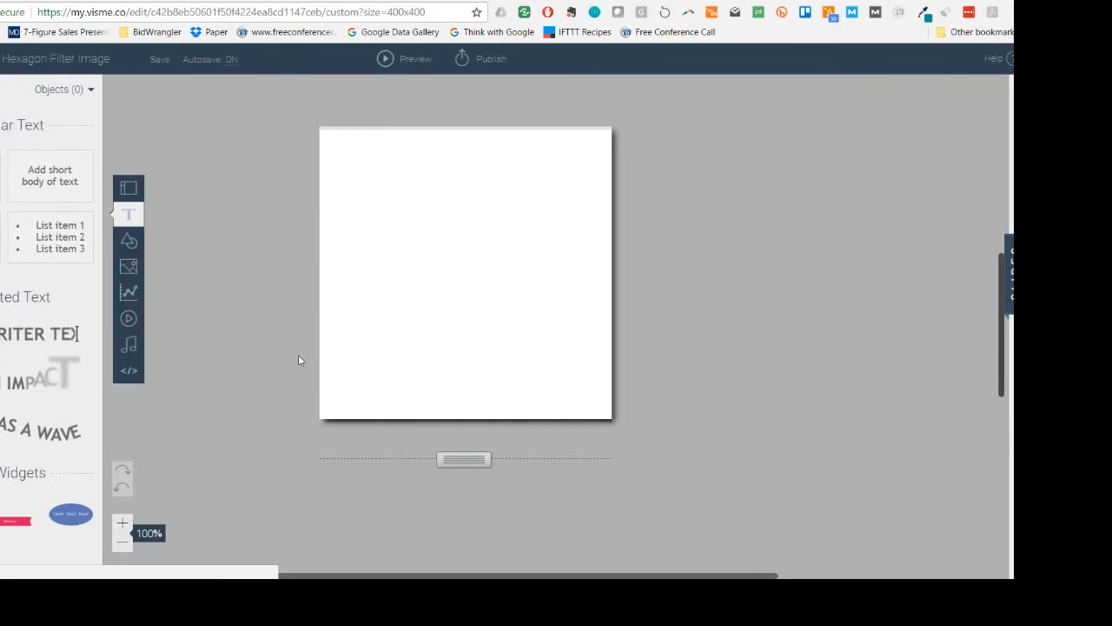
Set the canvas background to No background.
left_click(129, 188)
left_click(50, 145)
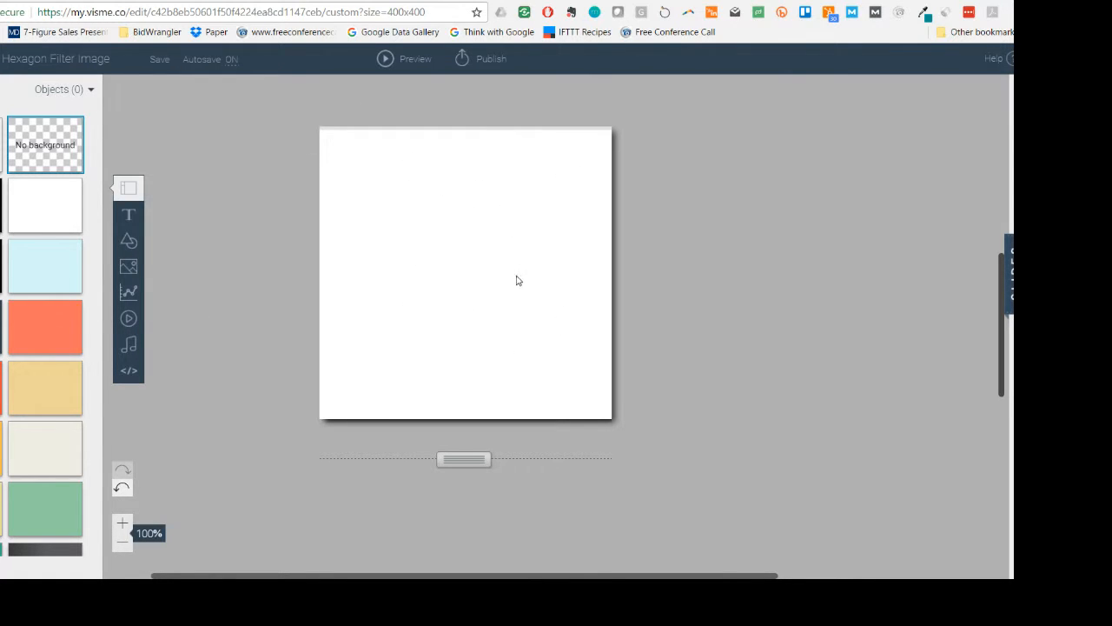
Examine the circular orange image on the InstruLogic Squarespace page as a reference, and return to the Visme project.
left_click(428, 2)
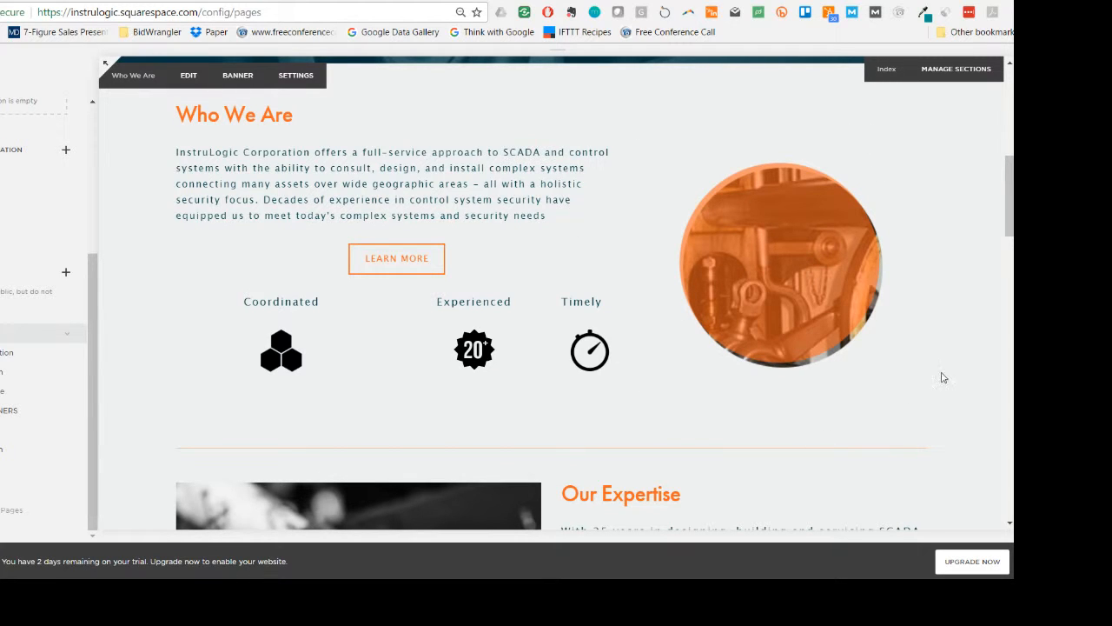
left_click(538, 1)
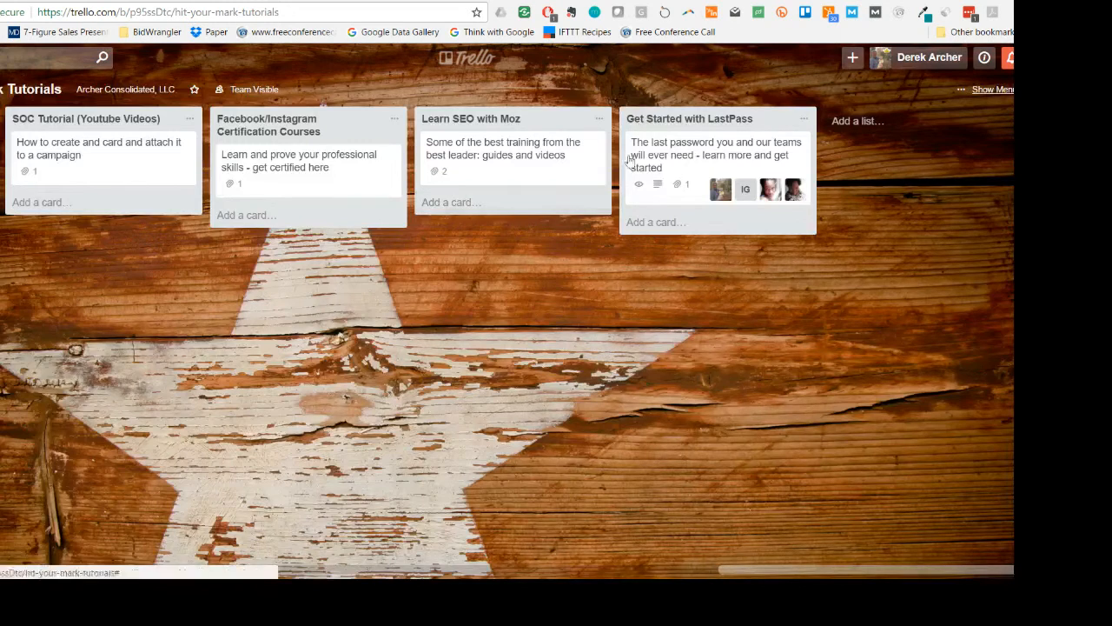
left_click(717, 1)
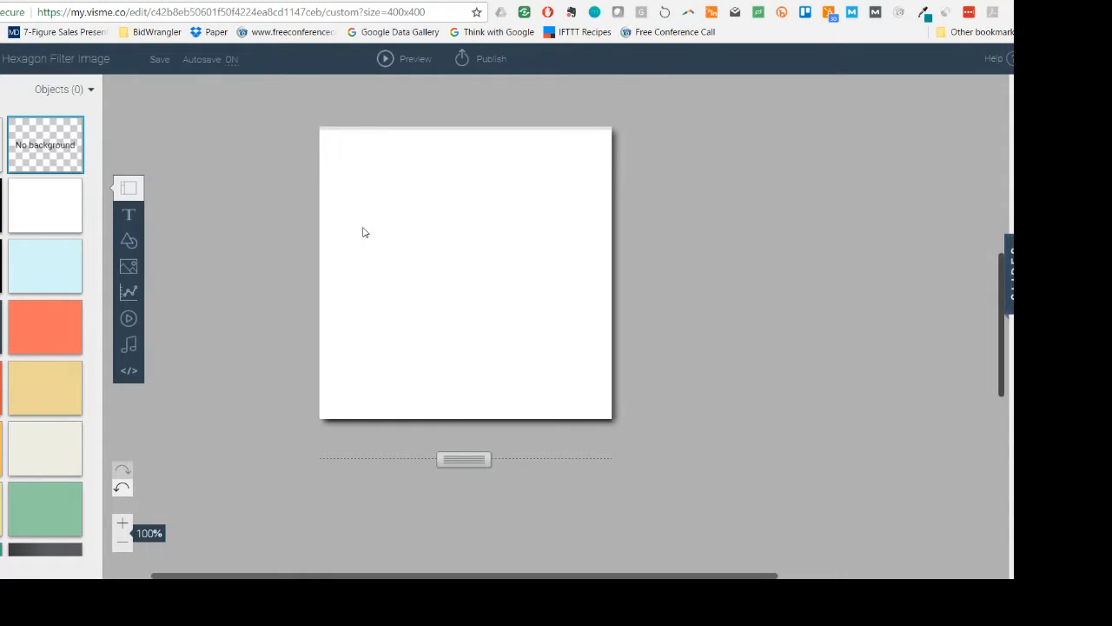
Search the stock image library and look through the results for a photo to use.
left_click(128, 271)
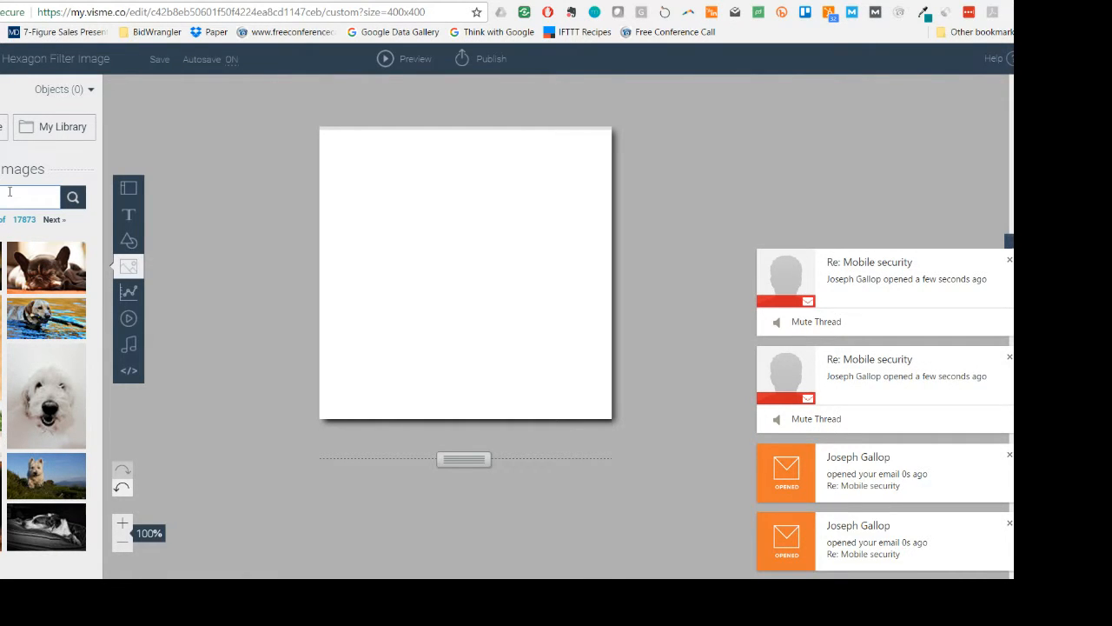
key("Return")
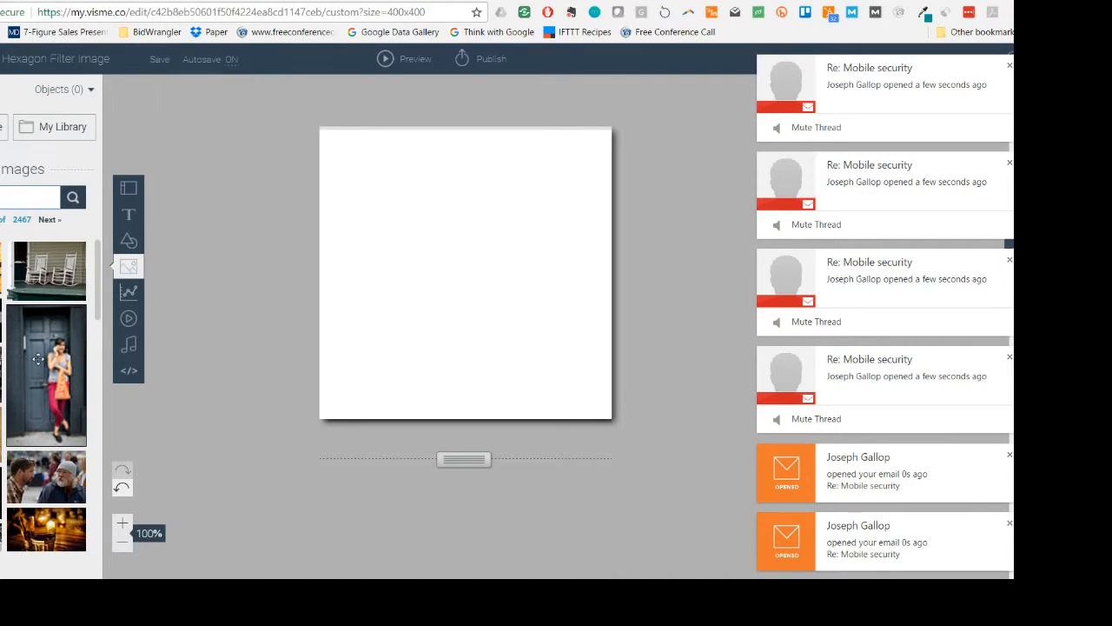
scroll(35, 383, "down", 3)
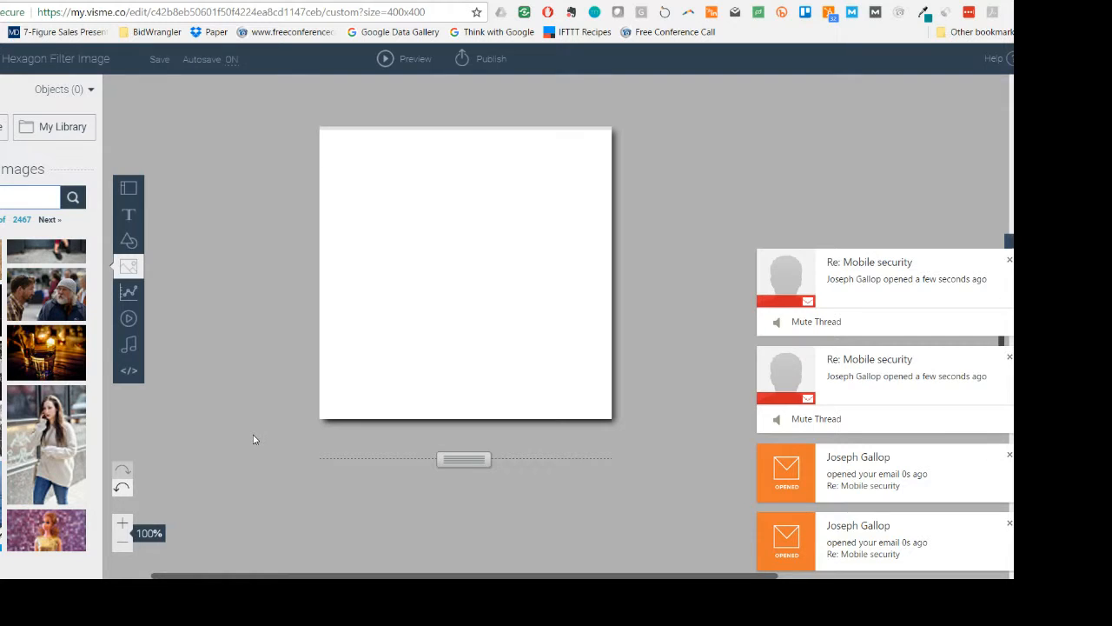
scroll(30, 439, "down", 3)
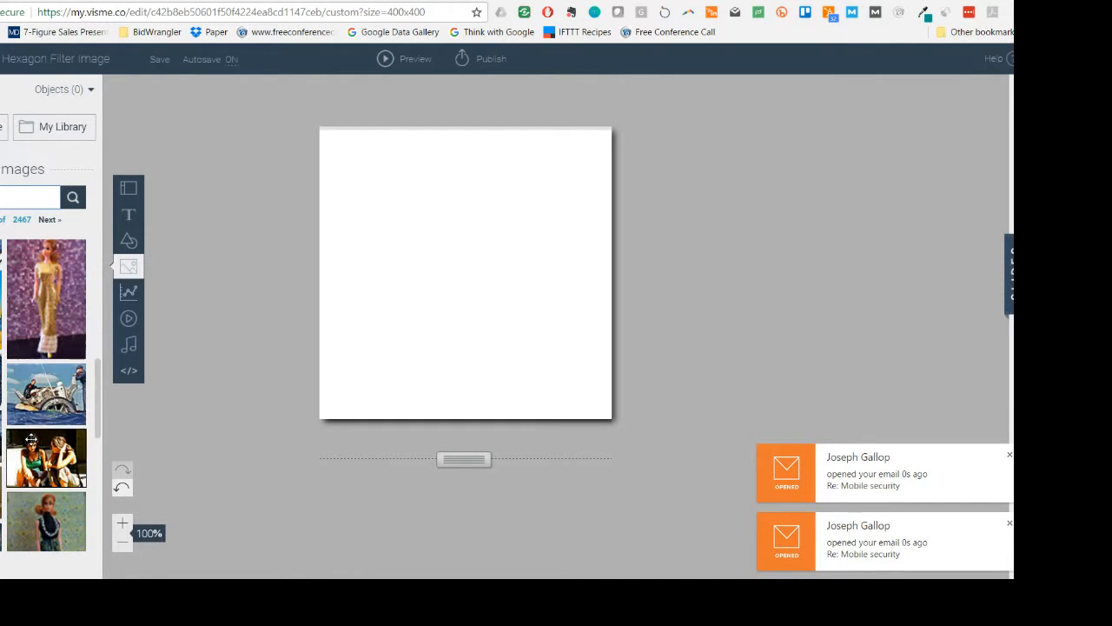
Place the photo of the doll in the gold outfit on the canvas and delete it again.
left_click(46, 298)
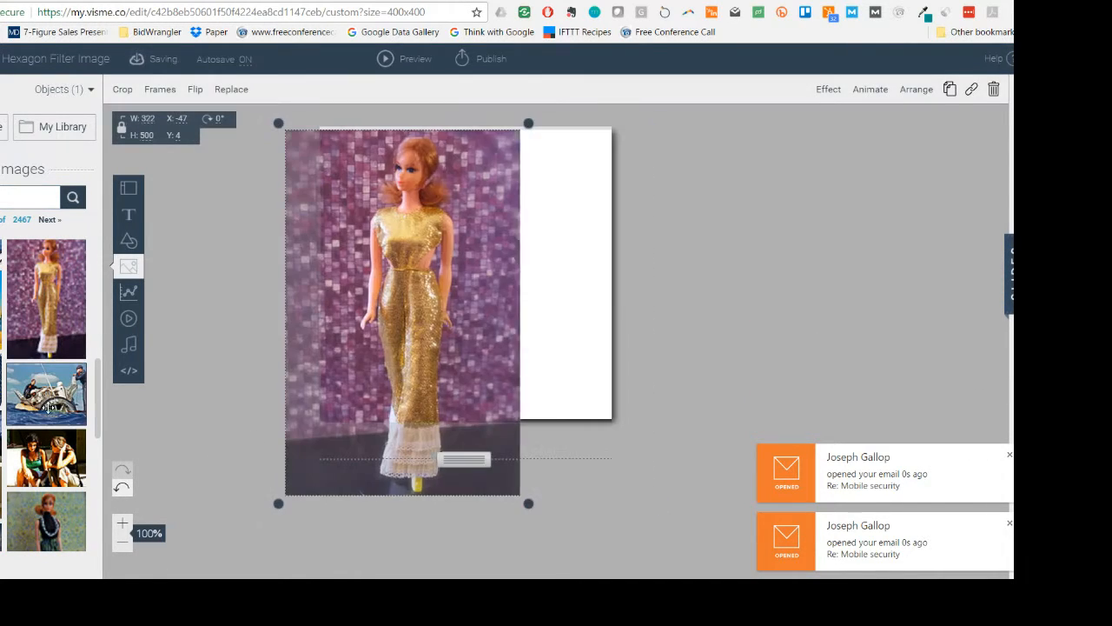
key("Delete")
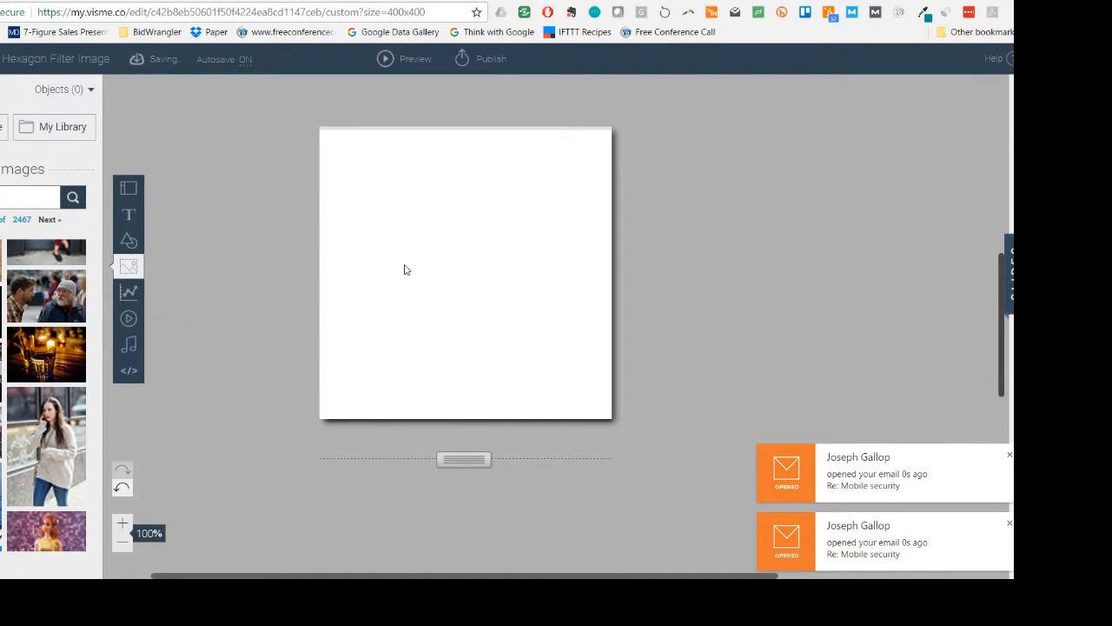
Add two photos to the canvas: the woman phoning by the blue door and the woman phoning in the cream sweater.
scroll(61, 369, "up", 2)
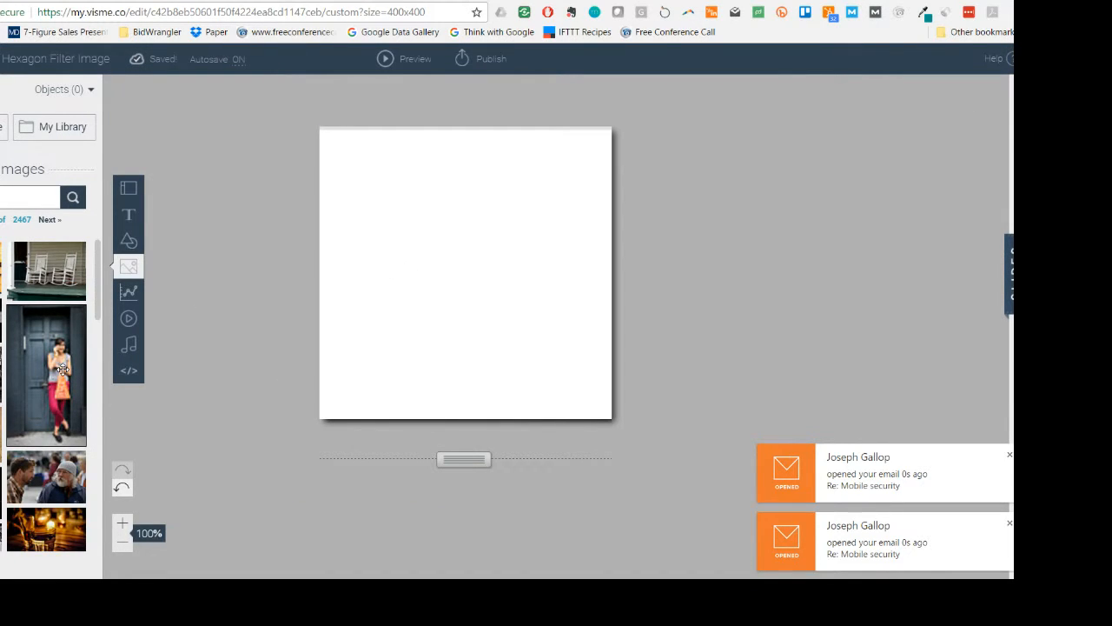
left_click(61, 395)
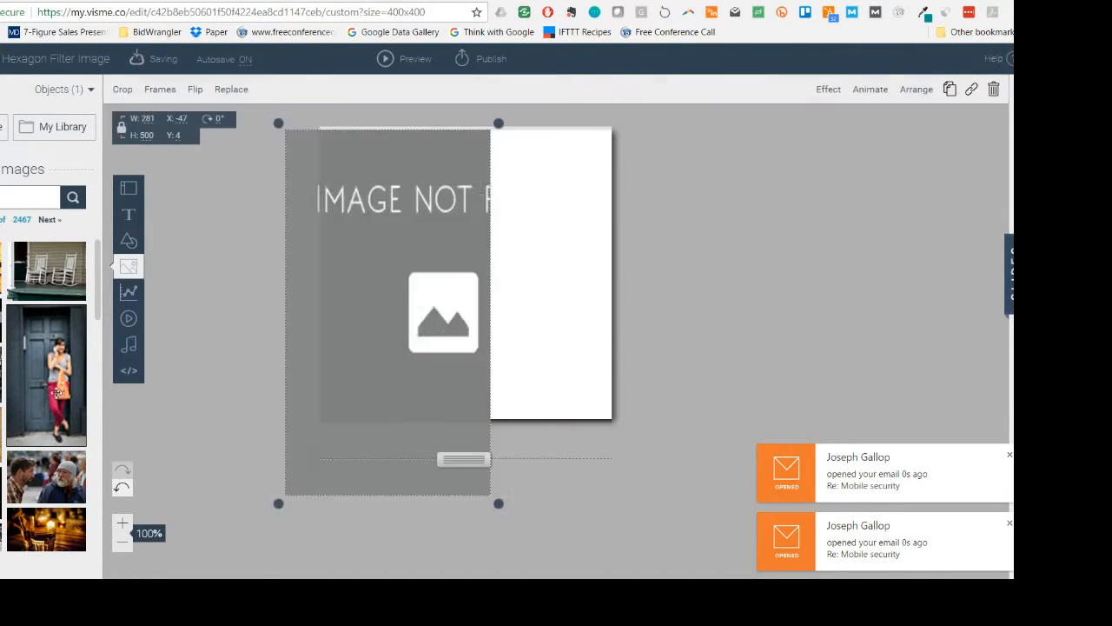
scroll(48, 405, "down", 1)
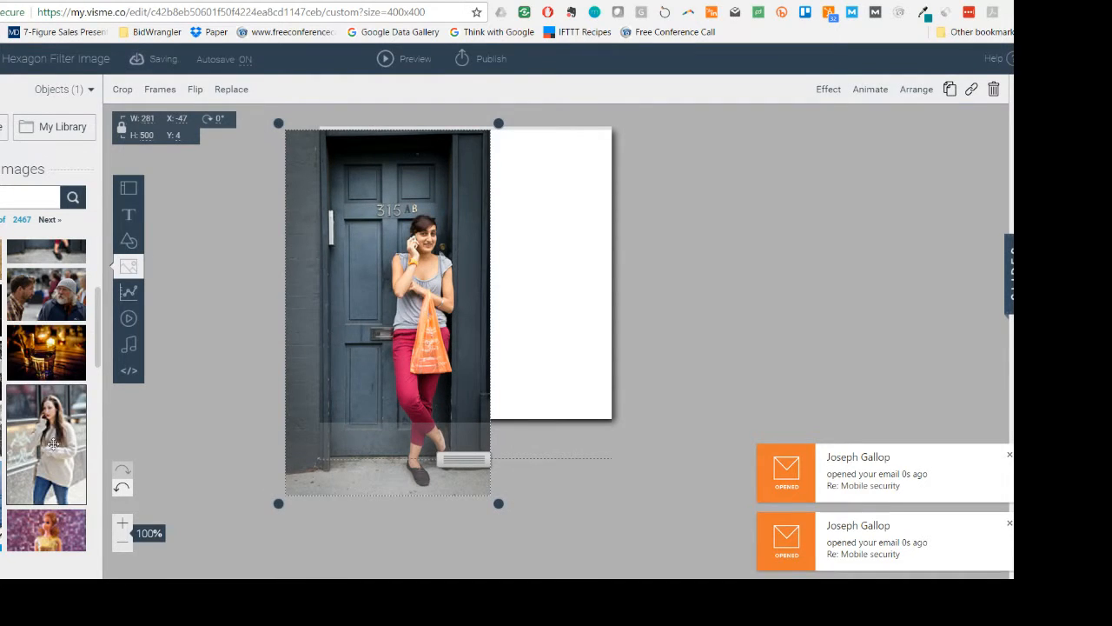
left_click(54, 441)
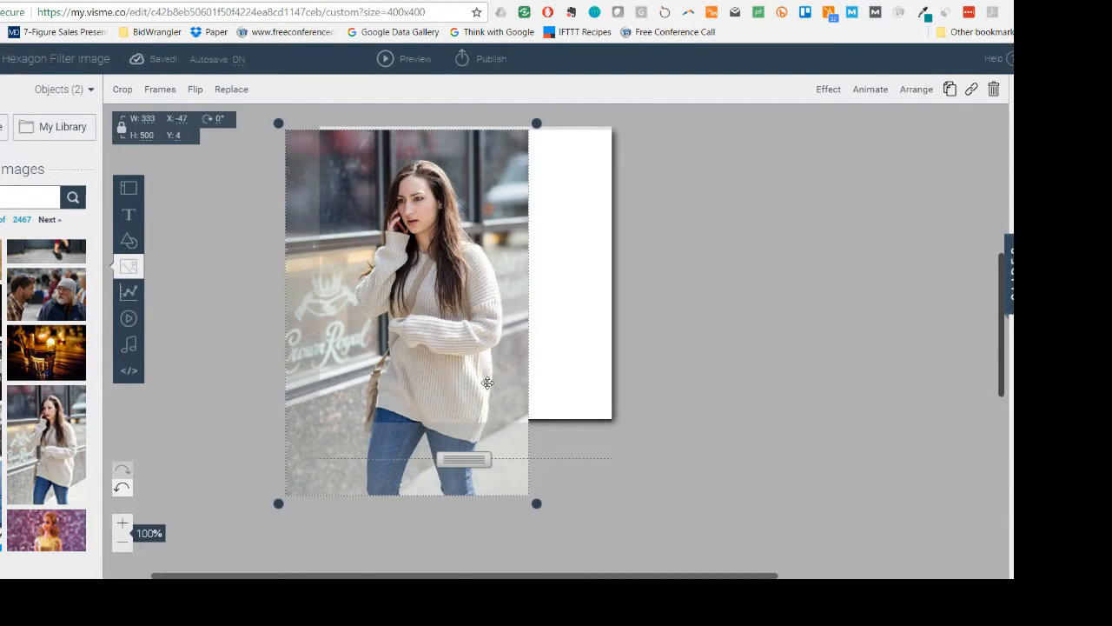
Browse further stock photo results and add the photo of the red-haired woman with black glasses to the canvas.
scroll(3, 438, "down", 6)
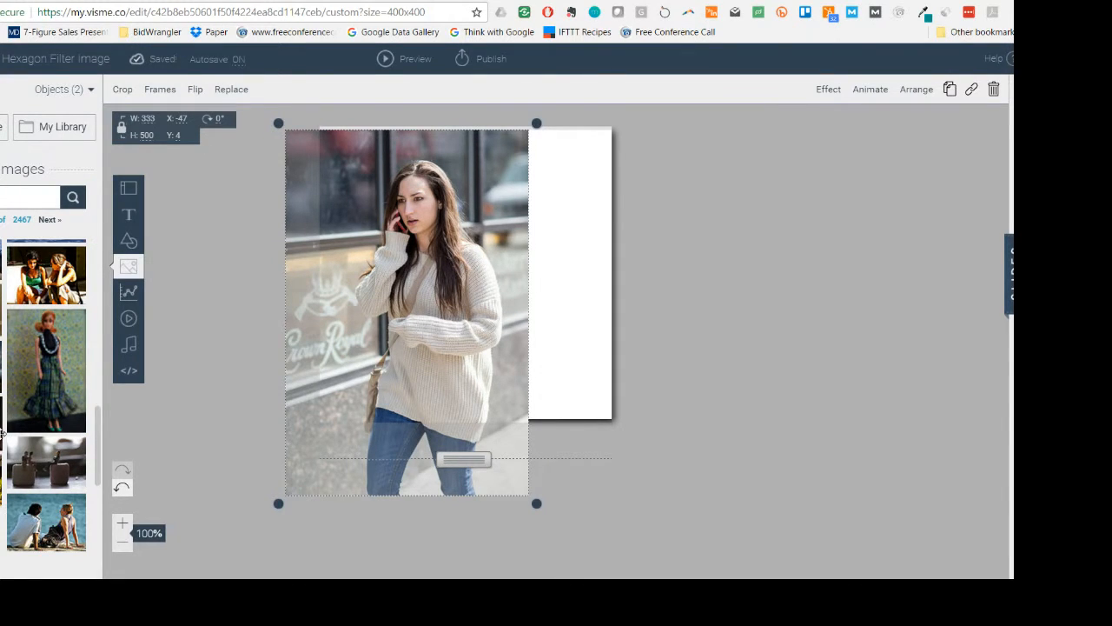
scroll(28, 476, "down", 3)
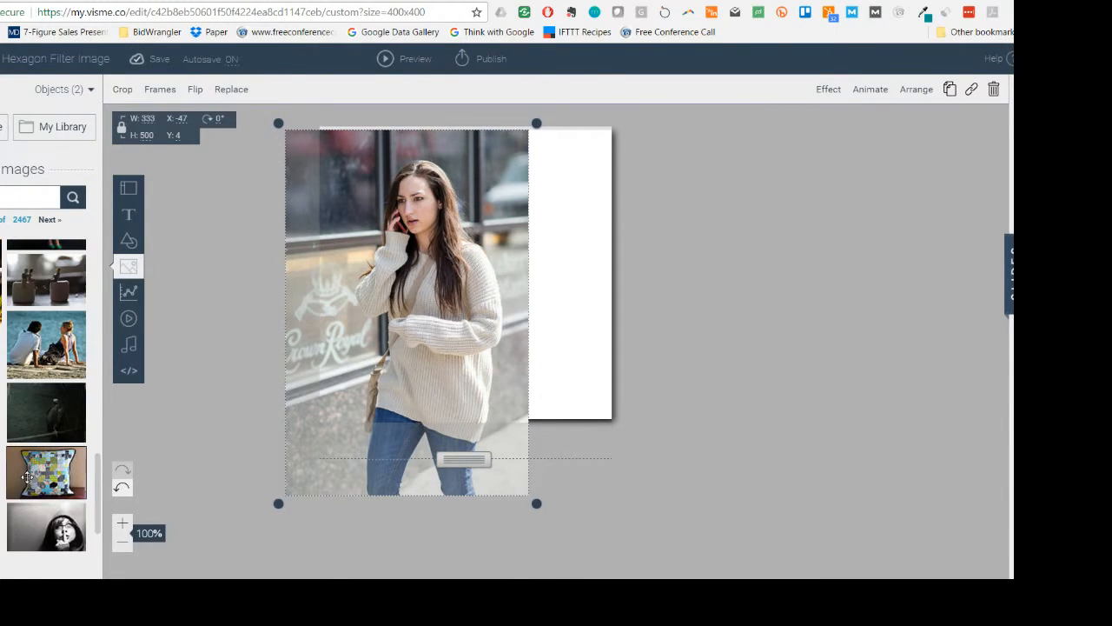
scroll(28, 476, "down", 1)
scroll(28, 476, "down", 1)
scroll(48, 348, "up", 1)
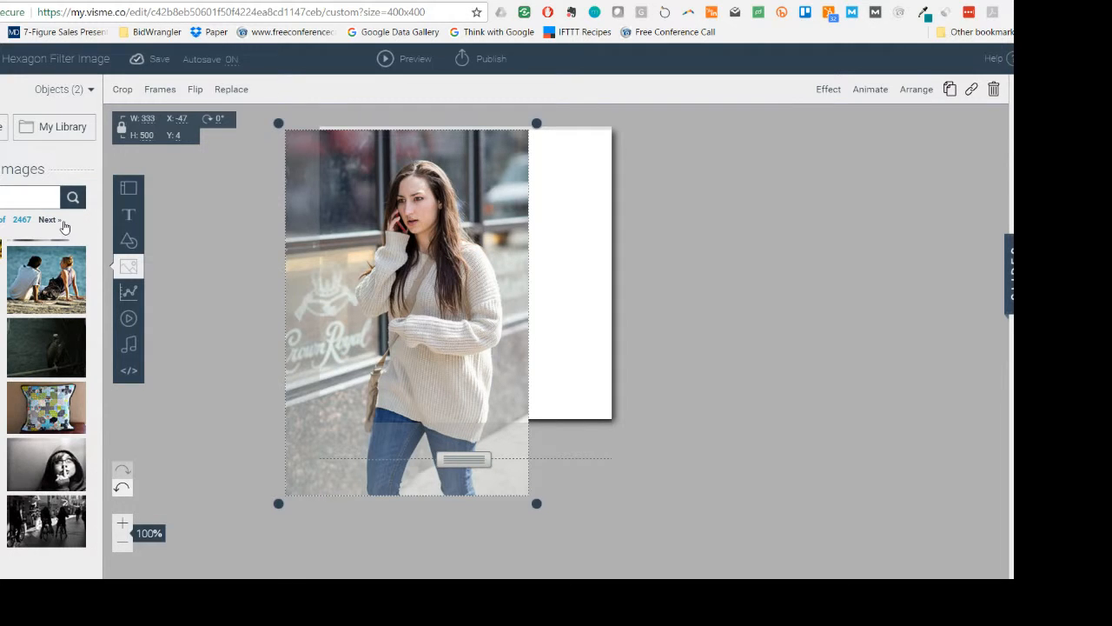
left_click(62, 223)
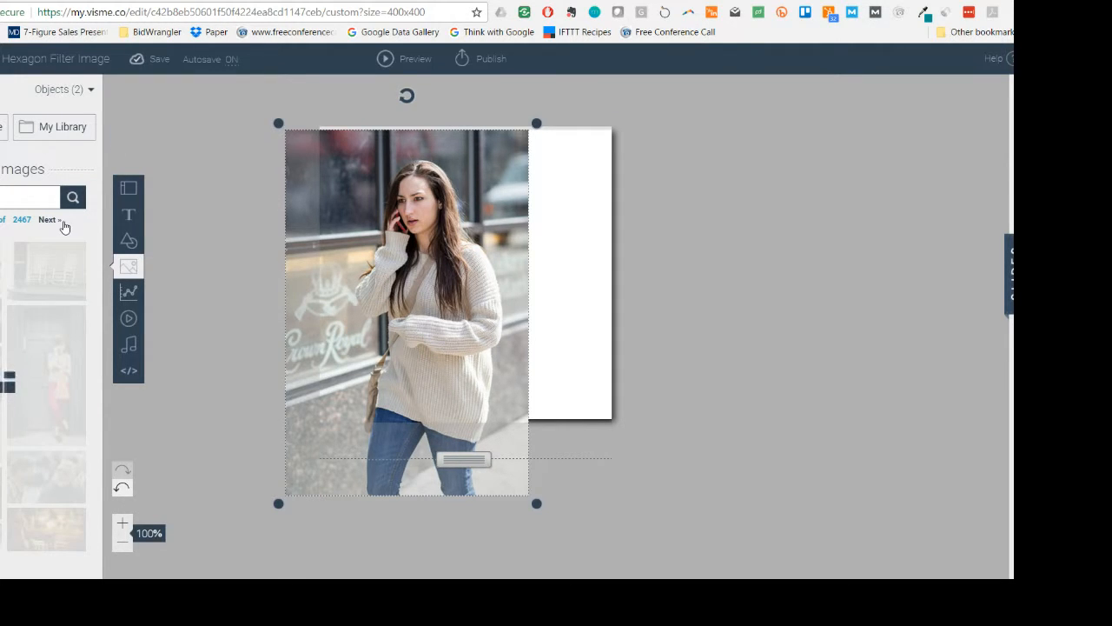
scroll(43, 454, "down", 3)
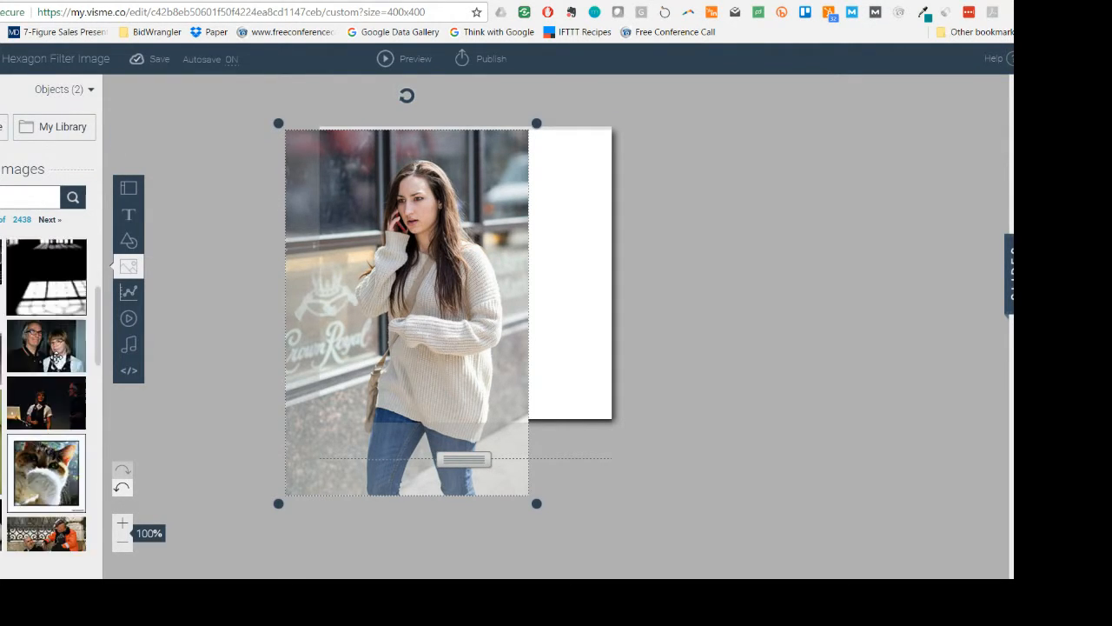
scroll(41, 454, "down", 5)
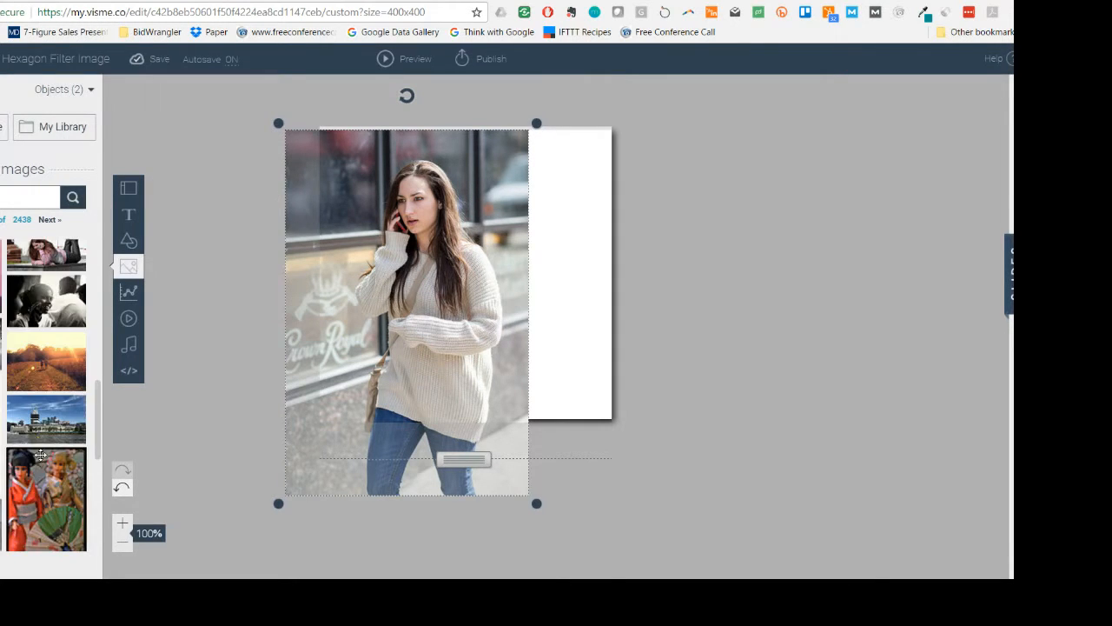
scroll(41, 453, "down", 8)
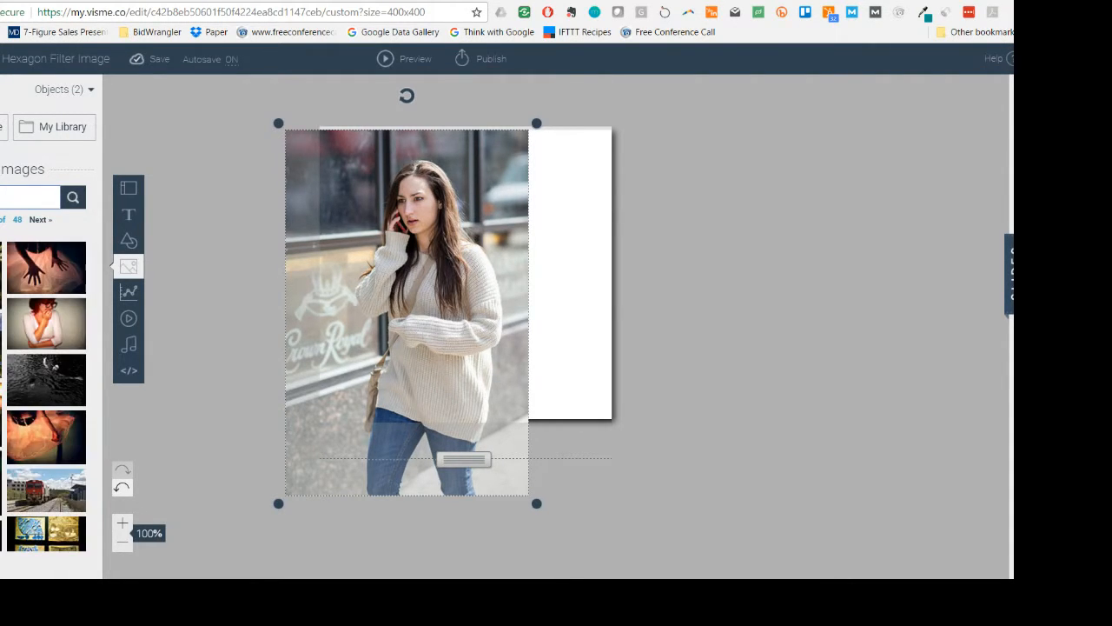
left_click(51, 323)
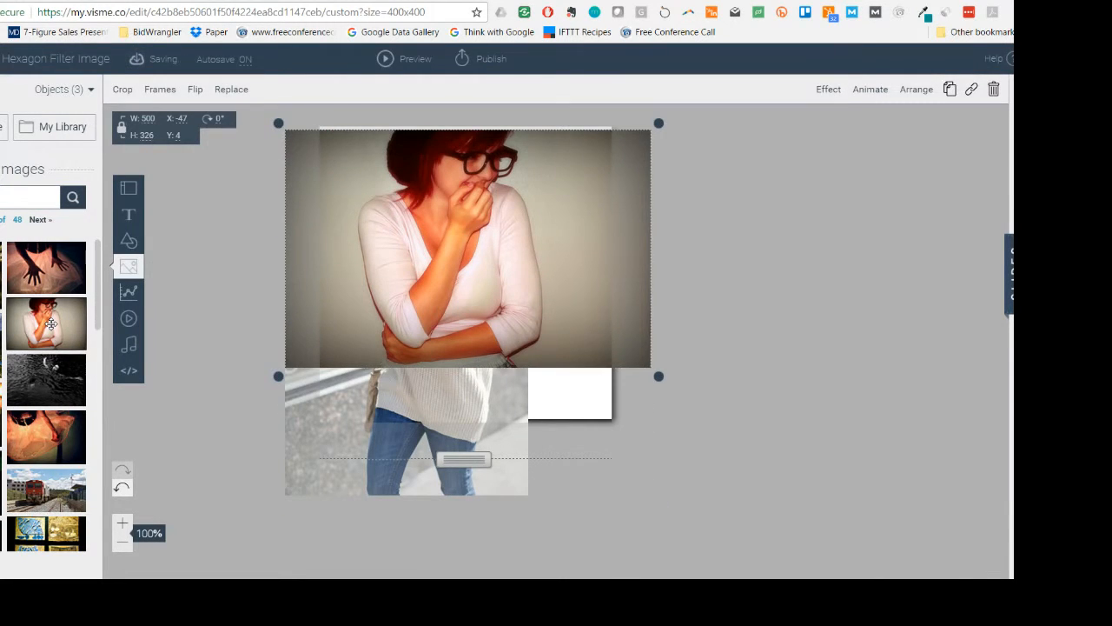
Look through the remaining photo results, run a new stock image search, and look through its results for a suitable portrait.
scroll(51, 324, "down", 2)
scroll(48, 323, "down", 2)
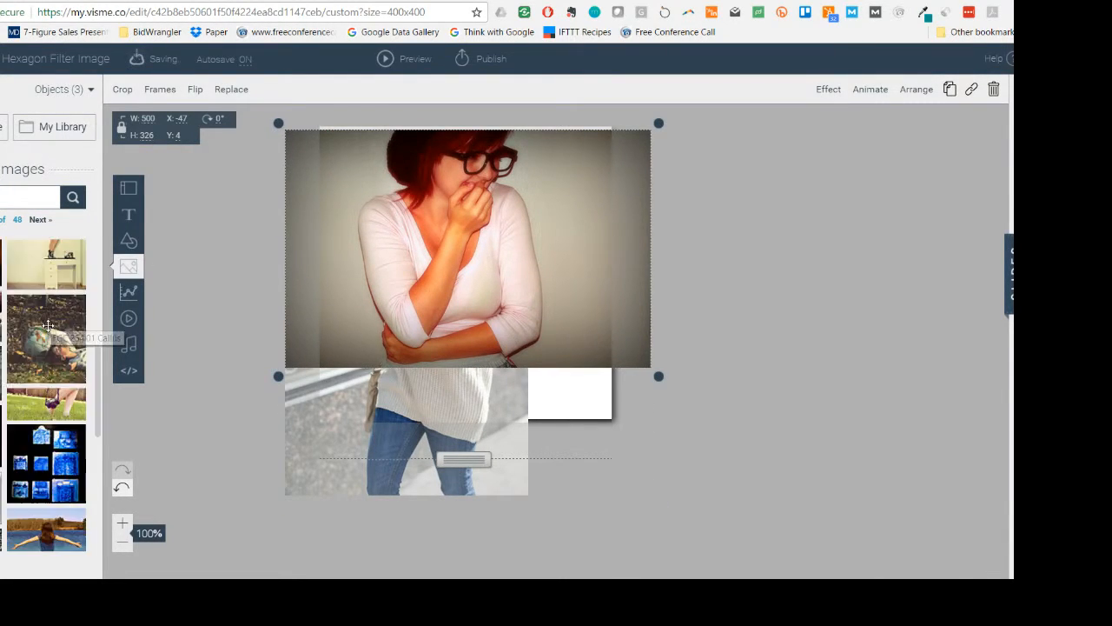
scroll(47, 325, "down", 1)
scroll(48, 325, "down", 4)
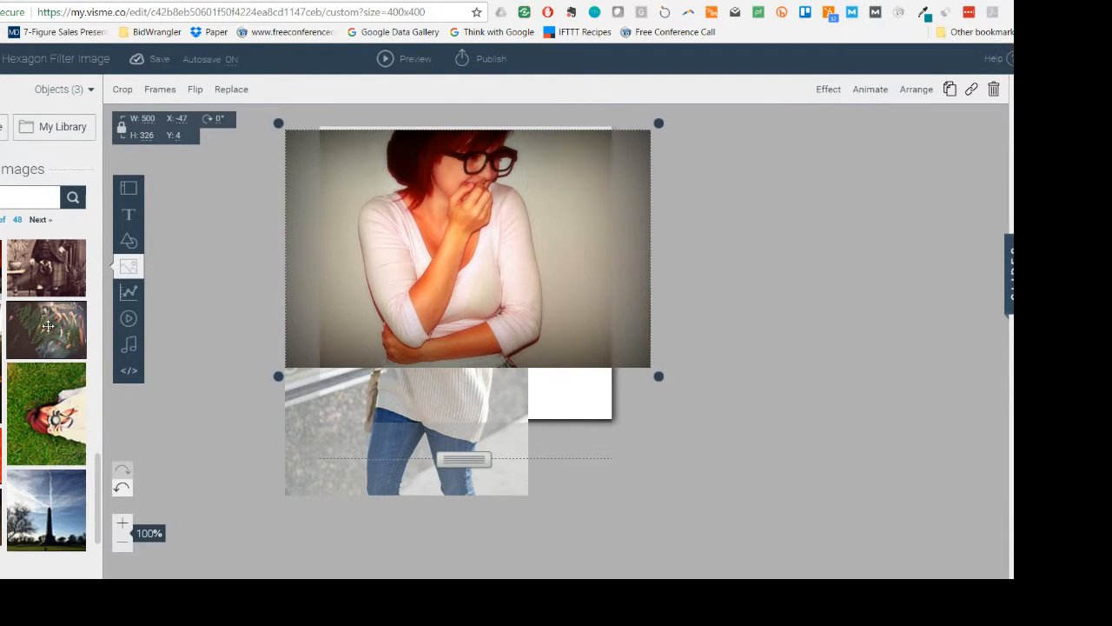
scroll(47, 326, "down", 1)
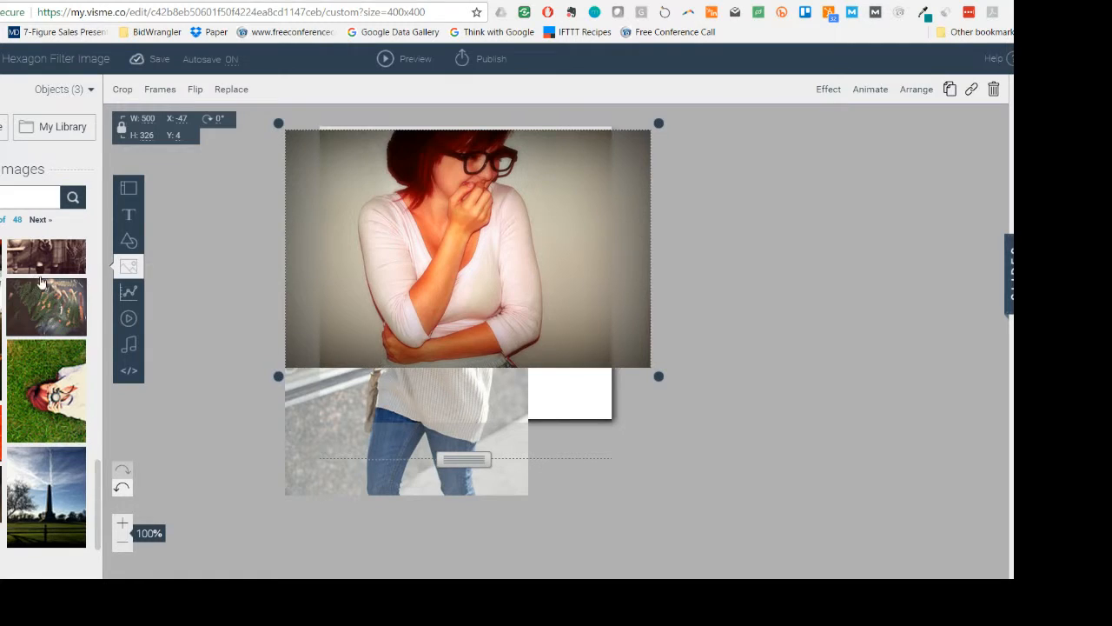
left_click(24, 202)
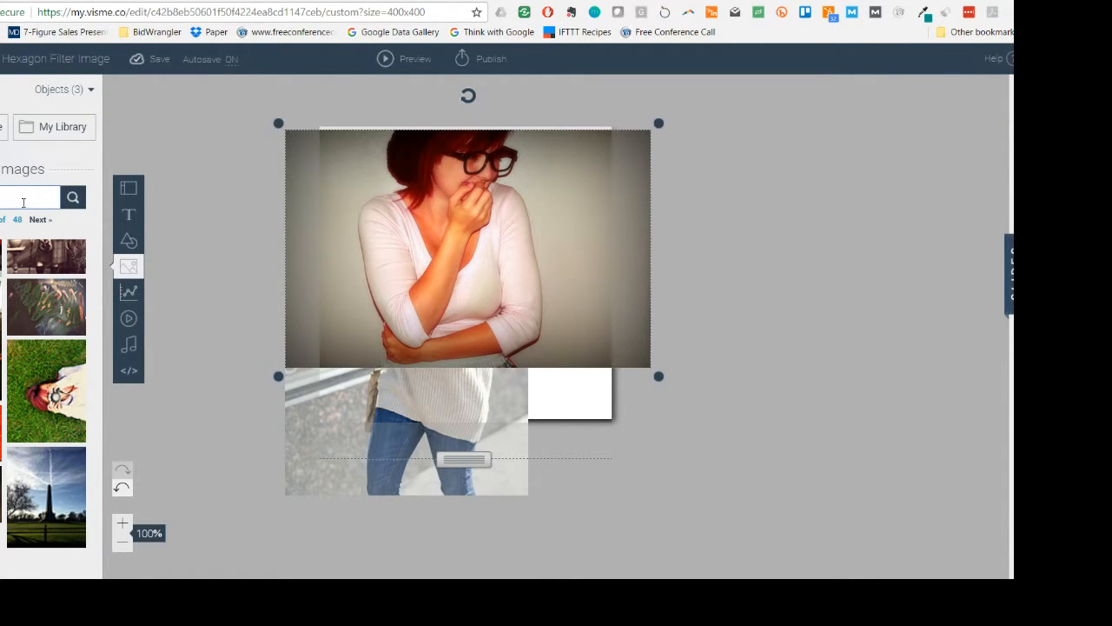
key("Return")
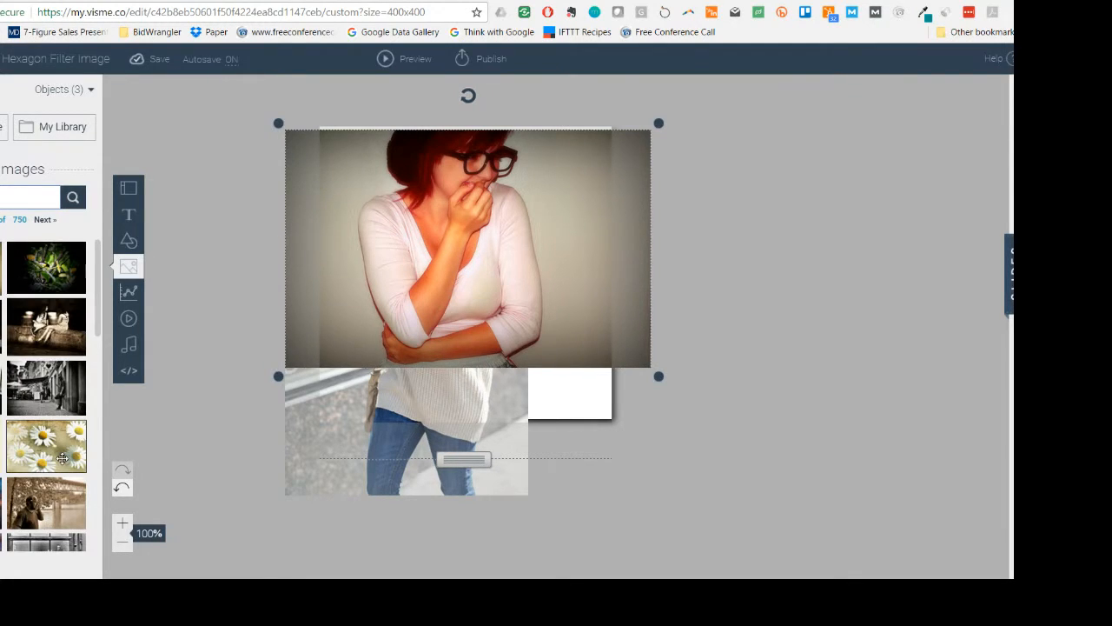
scroll(63, 452, "down", 1)
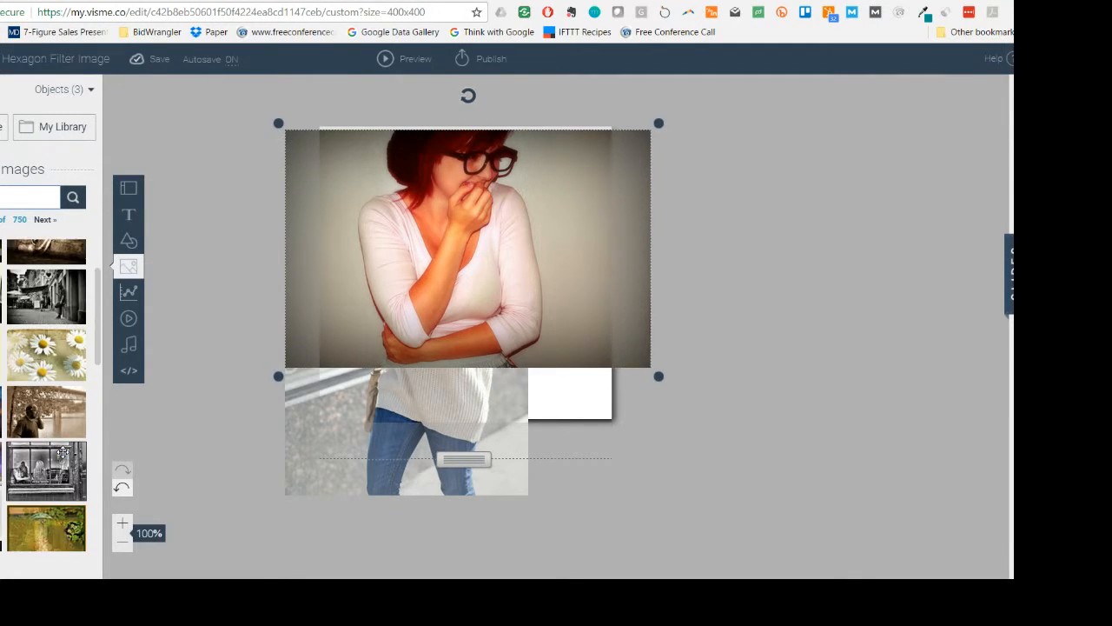
scroll(66, 487, "down", 1)
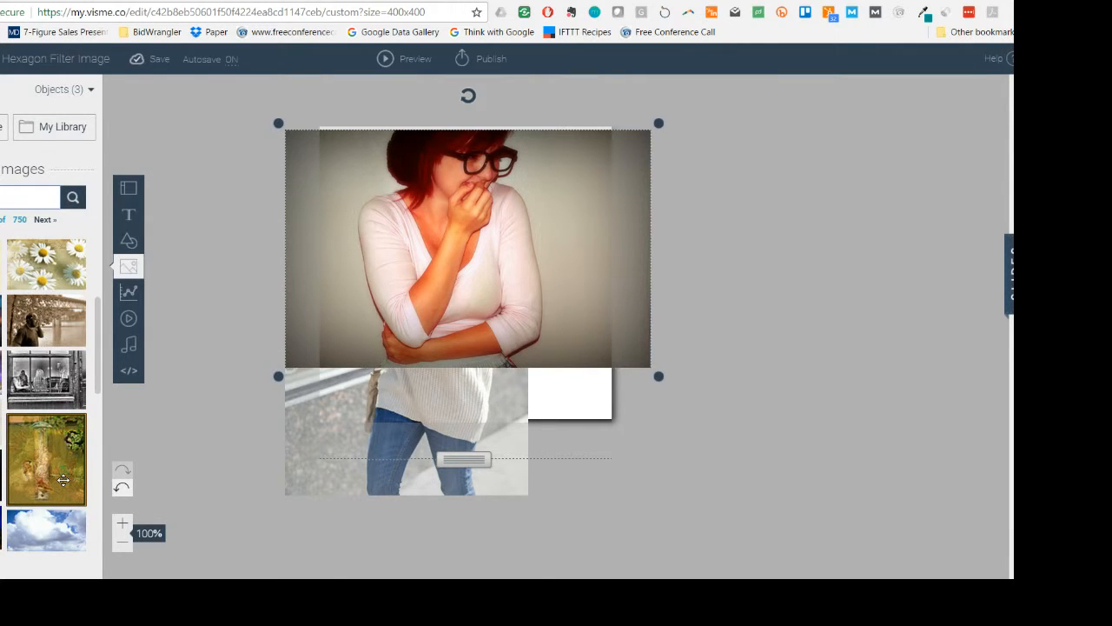
scroll(62, 480, "down", 3)
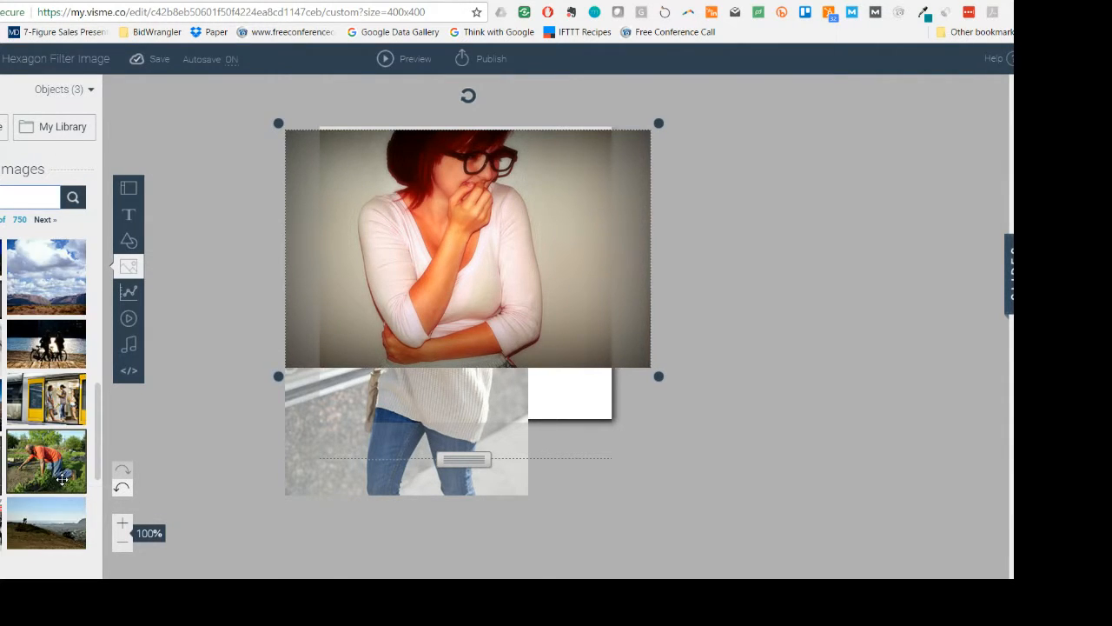
scroll(63, 480, "down", 1)
scroll(63, 479, "down", 2)
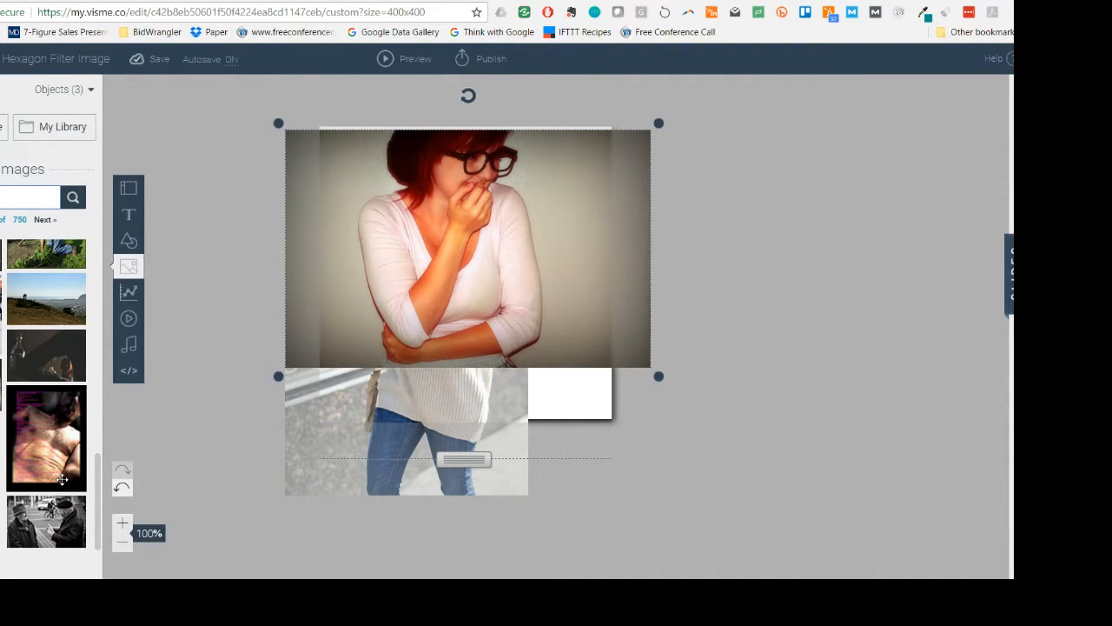
scroll(63, 479, "up", 5)
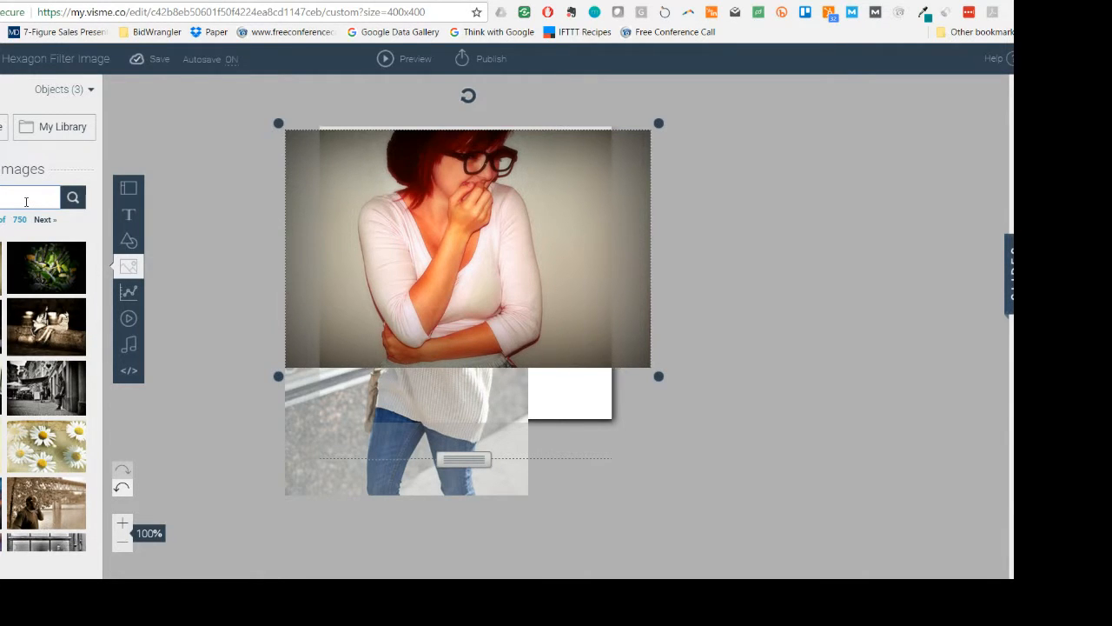
Search the stock images with a different term and look through the photos of people it finds.
type("g")
key("Return")
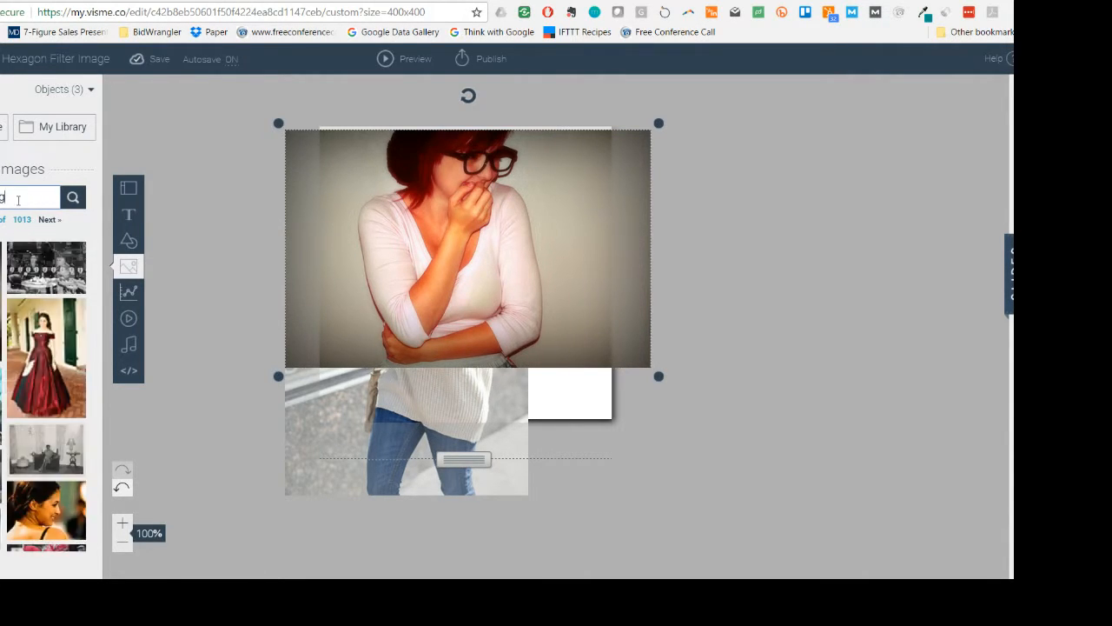
scroll(46, 395, "down", 2)
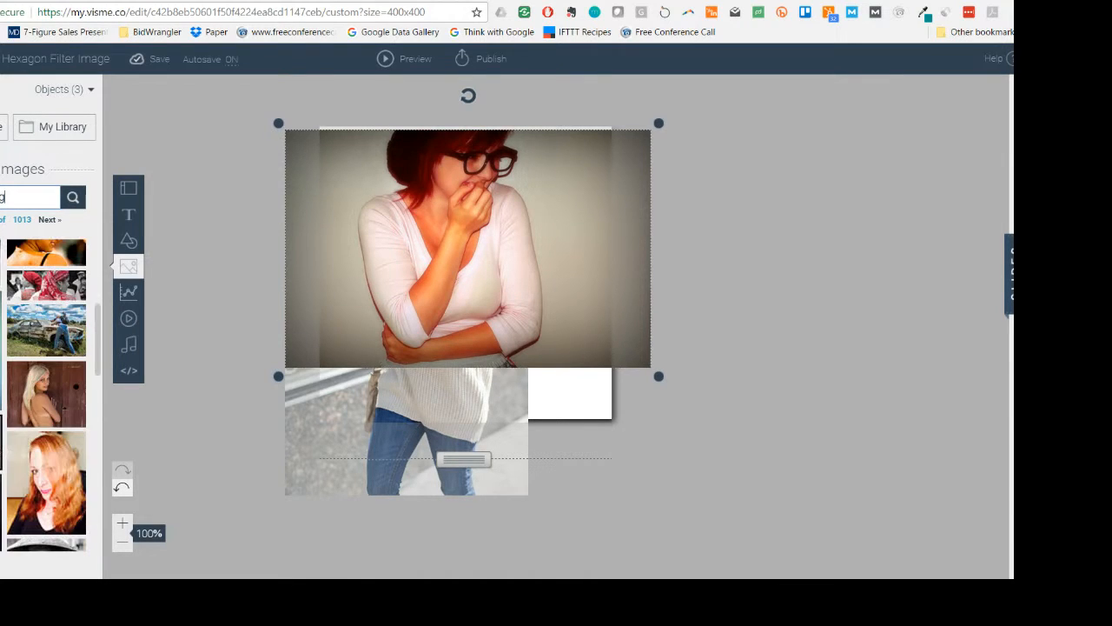
scroll(5, 467, "down", 1)
scroll(4, 468, "down", 1)
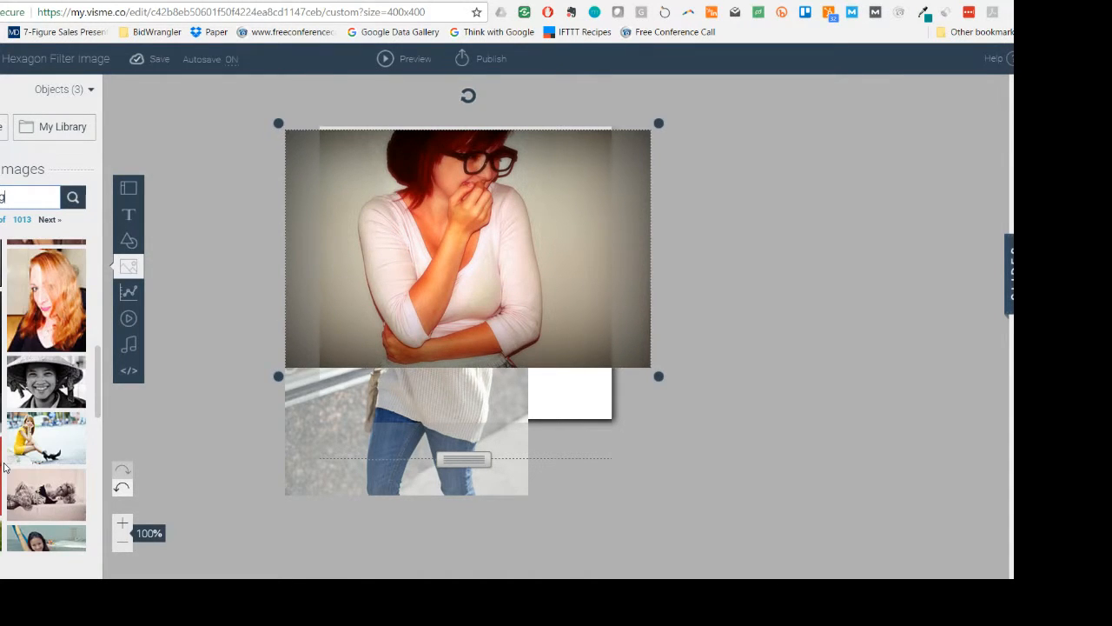
scroll(4, 468, "down", 2)
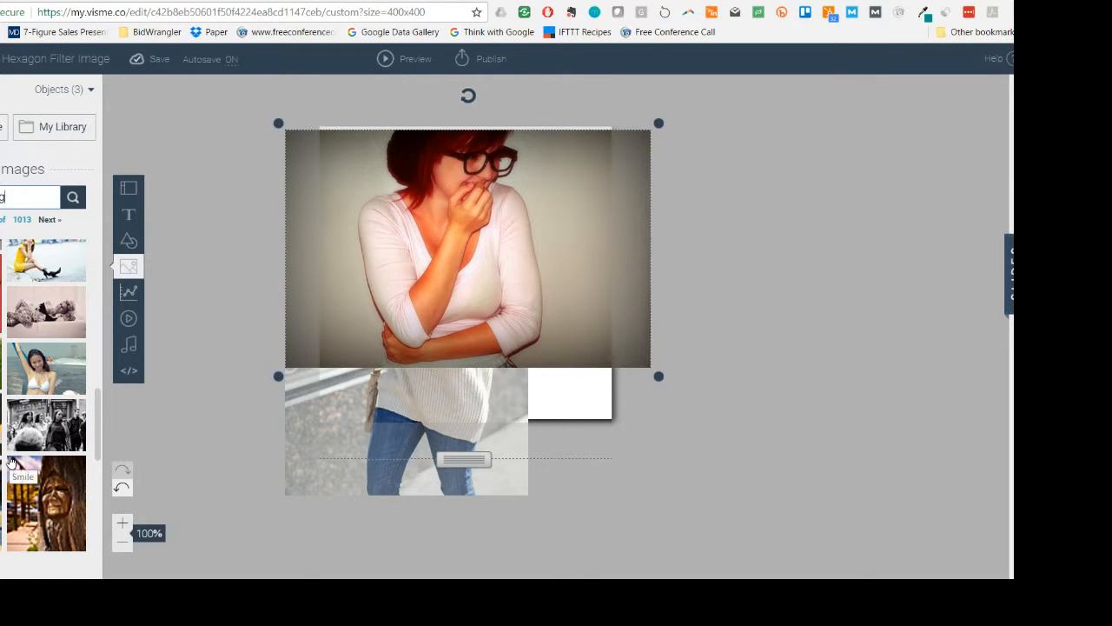
scroll(11, 464, "down", 4)
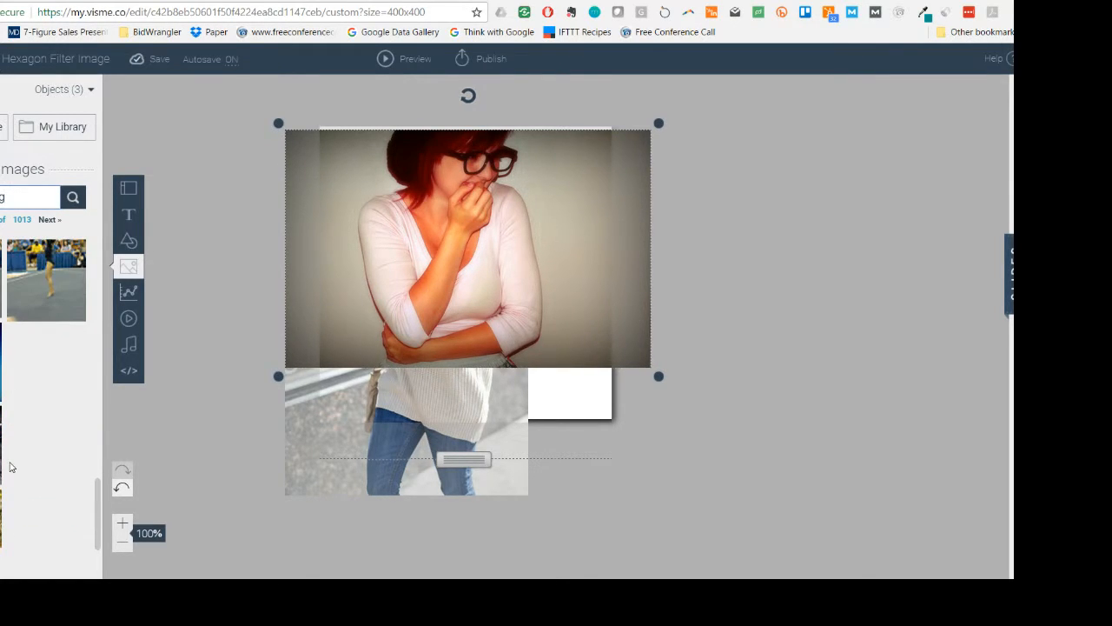
scroll(11, 467, "down", 4)
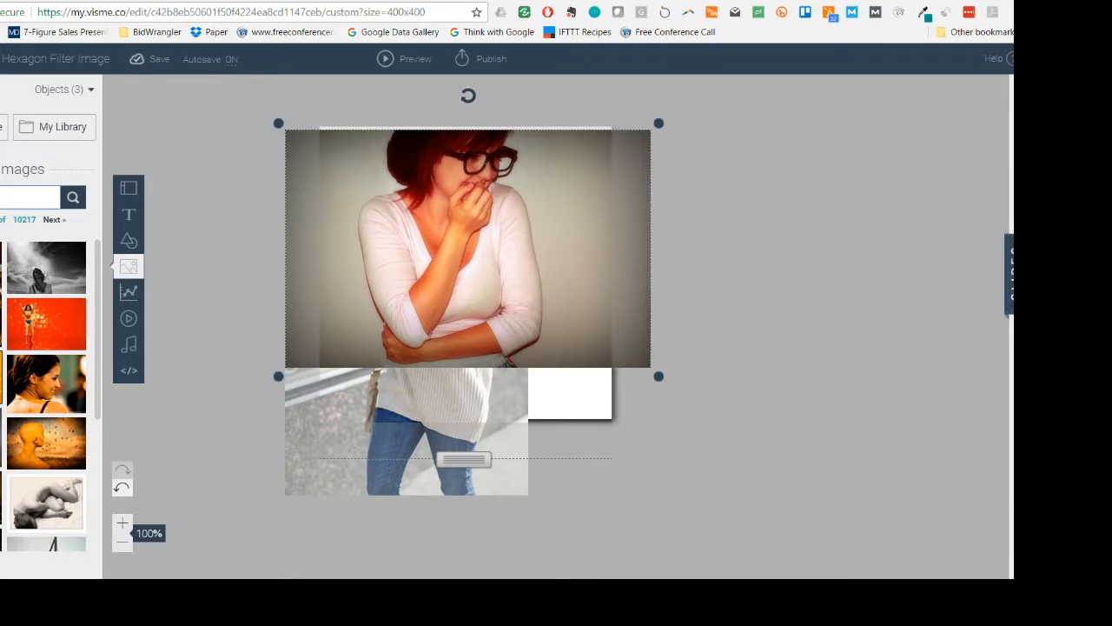
Look through the results of a broader image search and add the close-up photo of the smiling blonde woman to the canvas.
scroll(46, 391, "down", 4)
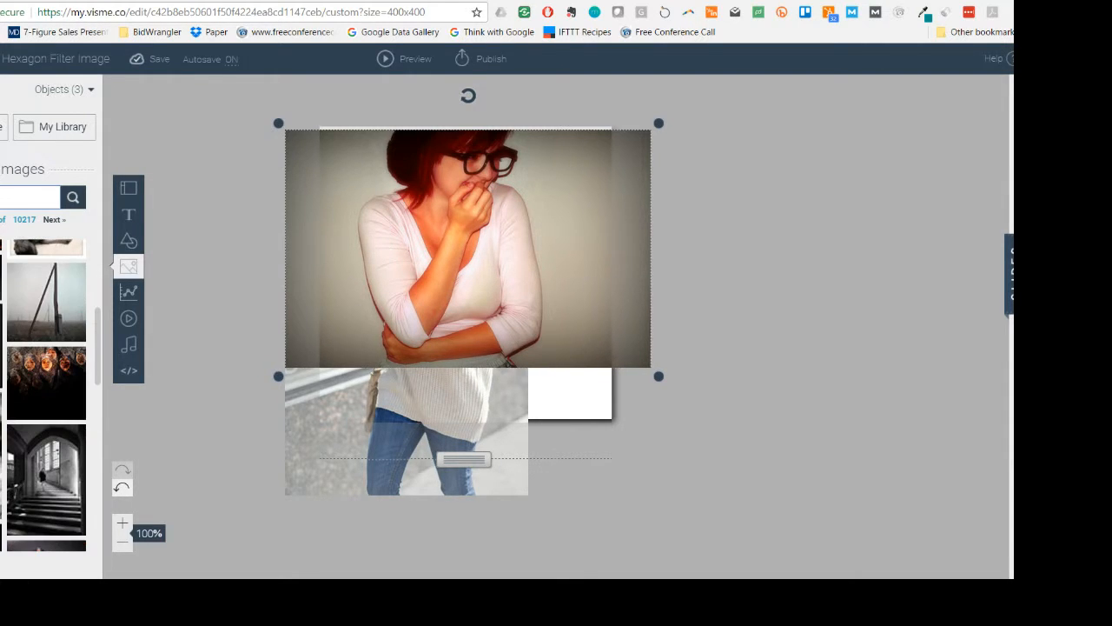
scroll(46, 396, "down", 2)
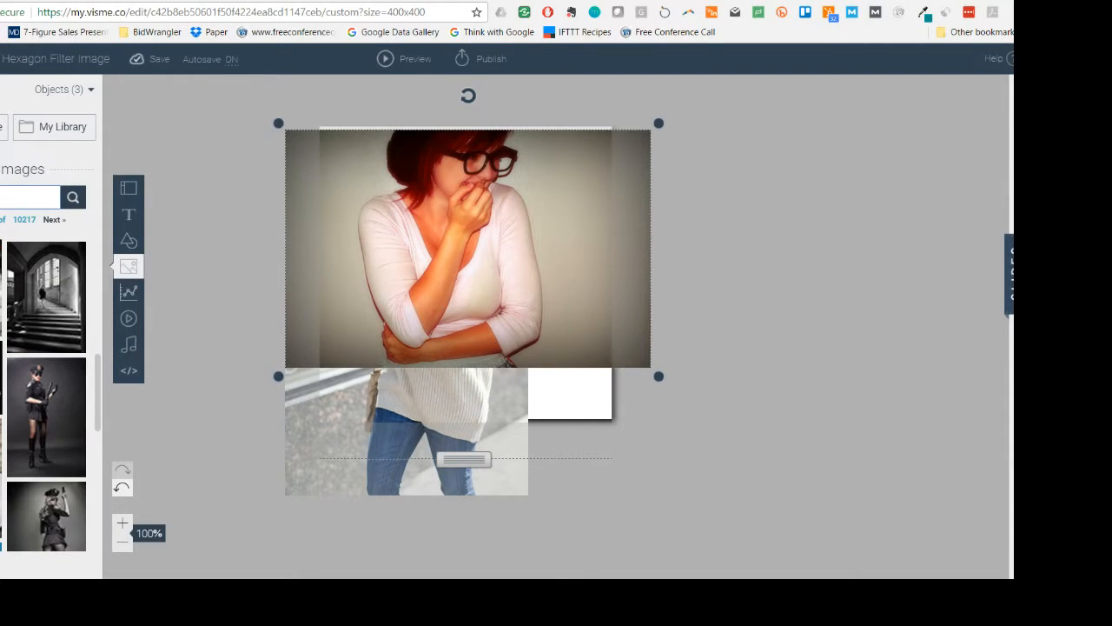
scroll(47, 396, "down", 2)
scroll(47, 395, "down", 2)
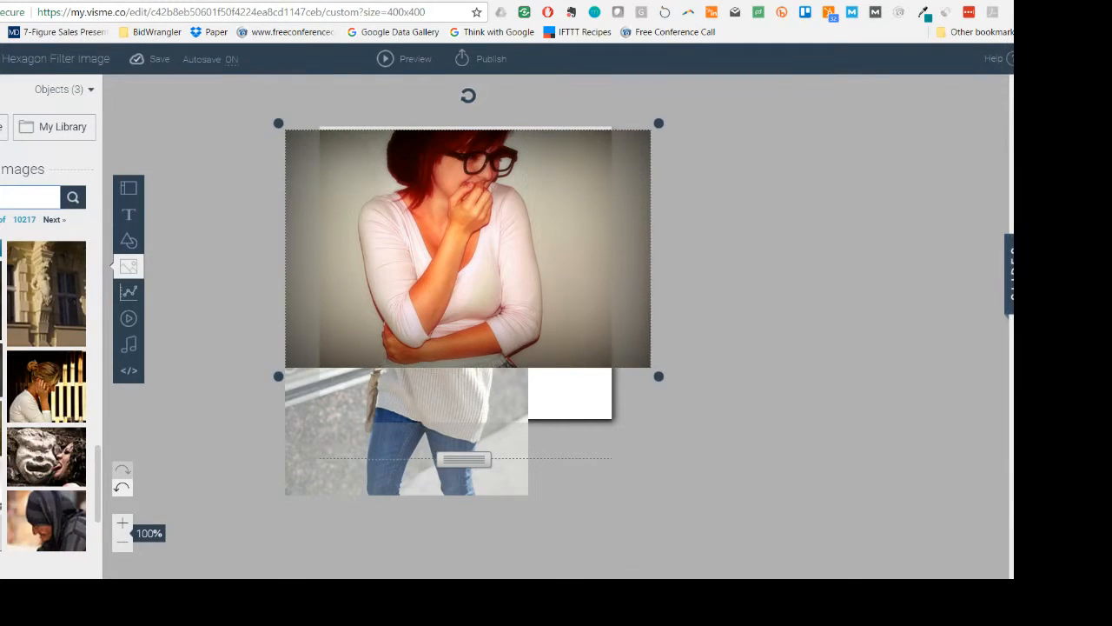
scroll(47, 395, "down", 2)
scroll(47, 395, "down", 1)
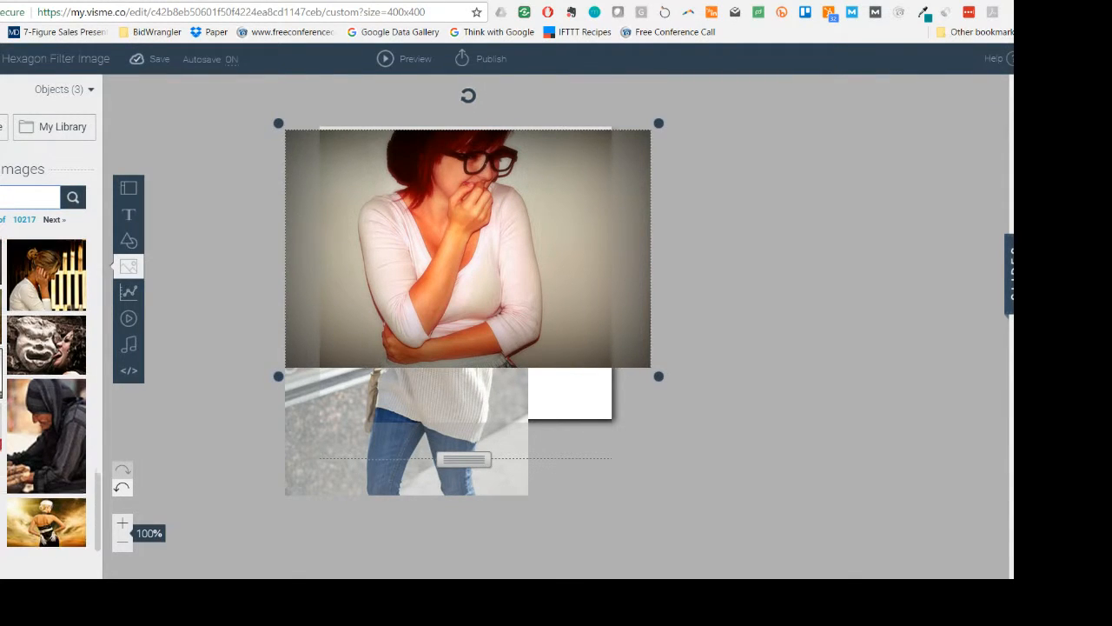
left_click(53, 219)
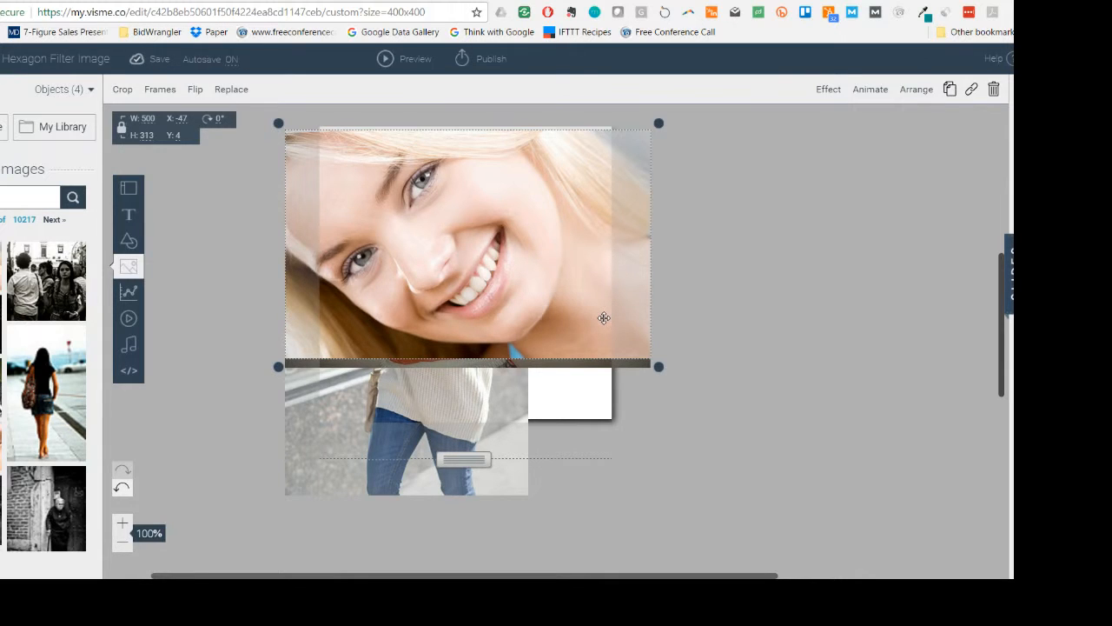
Delete the other photos from the canvas and move the smiling blonde woman's photo across its middle, at about X -40, Y 35.
left_click(324, 483)
key("Delete")
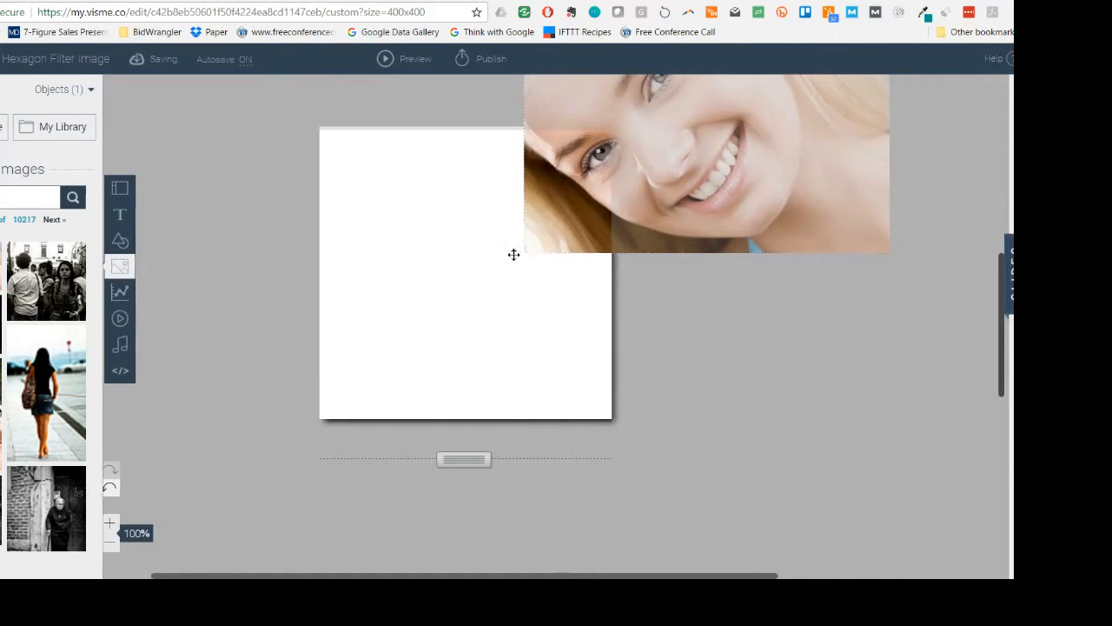
left_click_drag(513, 253, 318, 229)
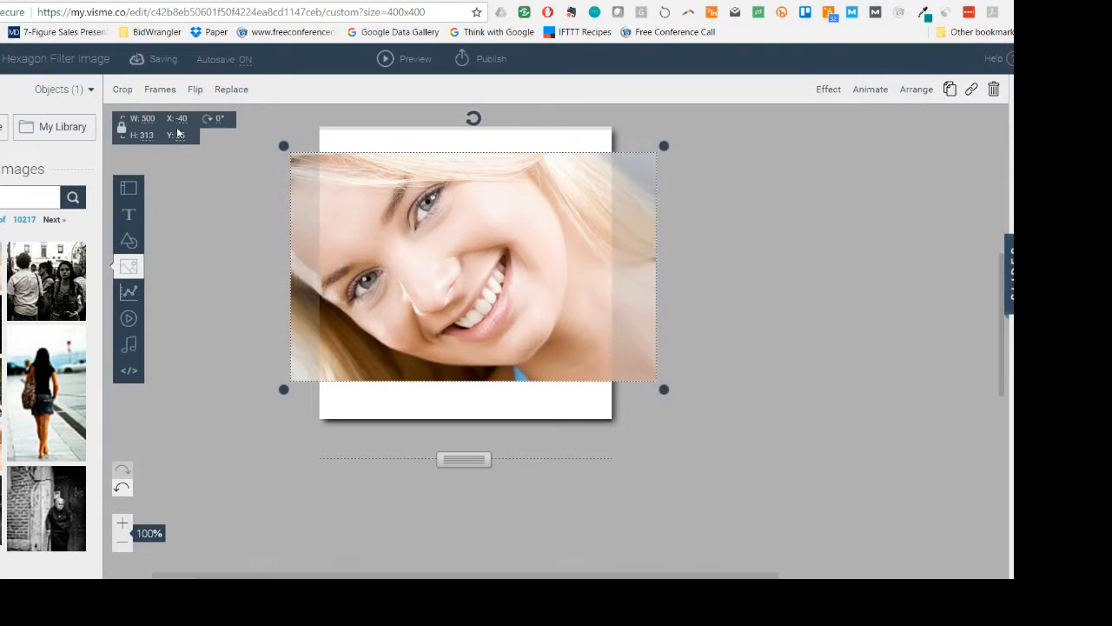
Apply a hexagon frame to the blonde woman's photo, with a crop area of about 268 x 312 around her face.
left_click(160, 90)
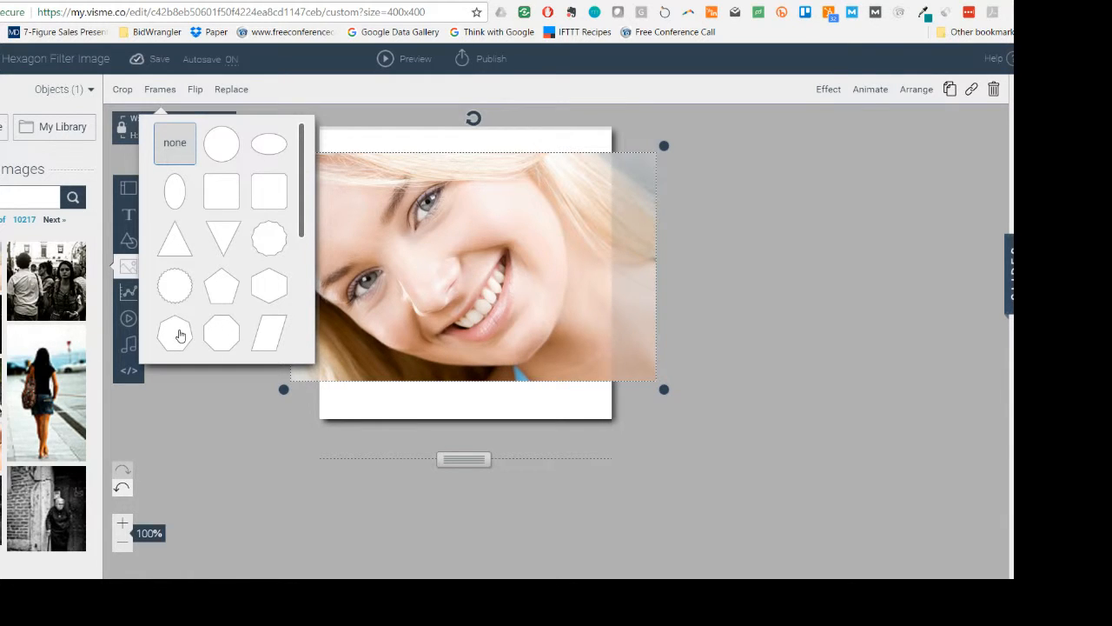
left_click(268, 287)
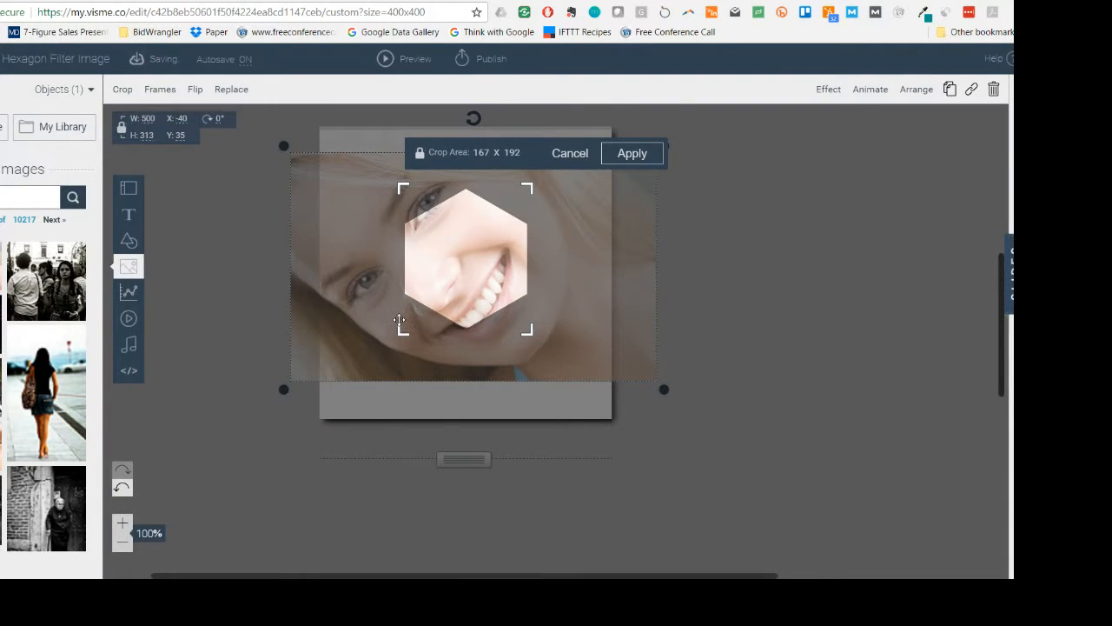
left_click_drag(401, 331, 361, 379)
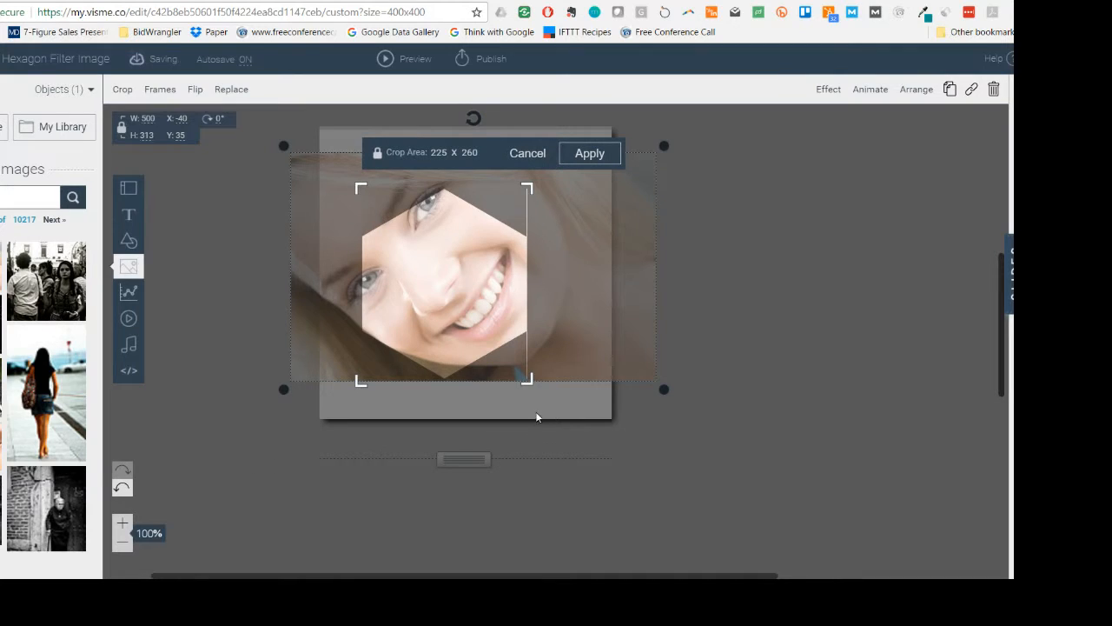
left_click_drag(530, 186, 566, 122)
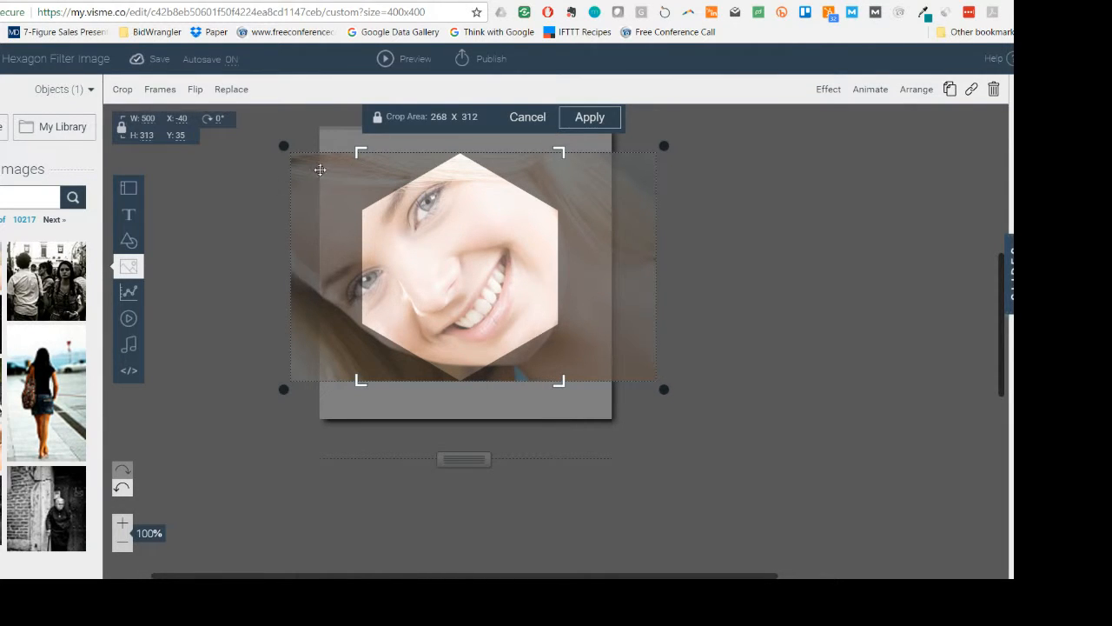
left_click(584, 118)
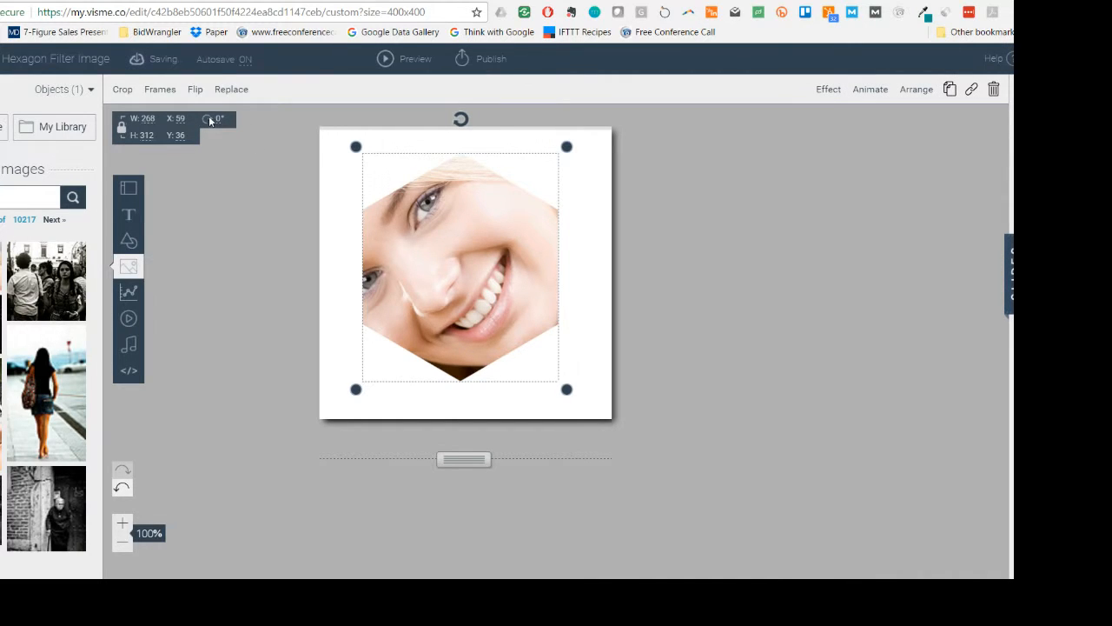
Rotate the hexagon photo to about 57° so the face is upright, enlarge it to about 312 x 363, and move it over the canvas middle.
left_click_drag(460, 119, 559, 177)
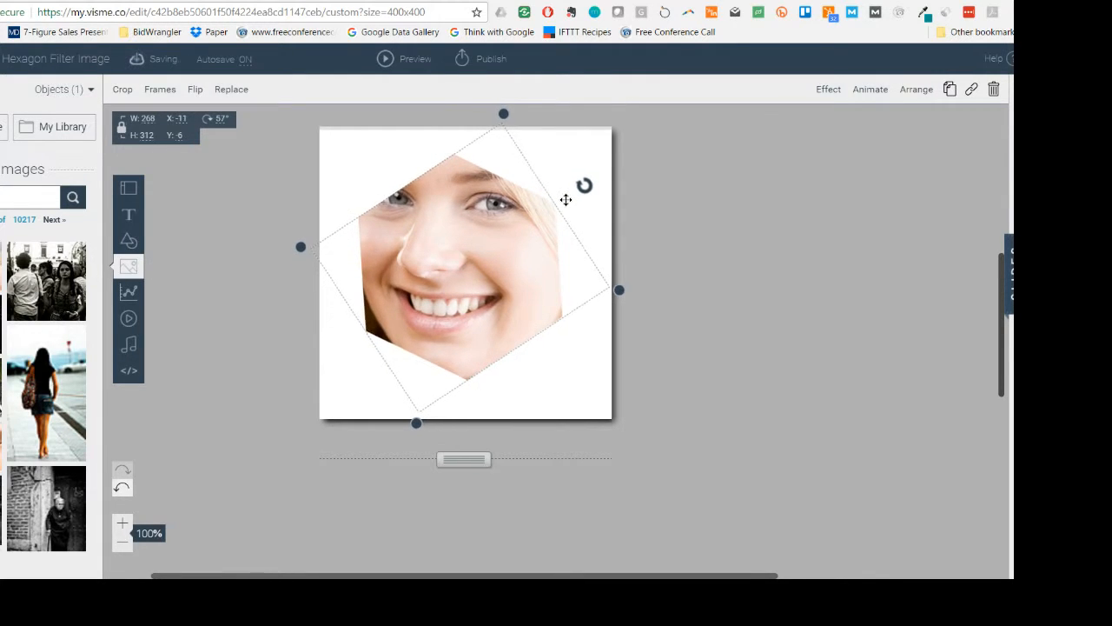
left_click_drag(565, 196, 466, 269)
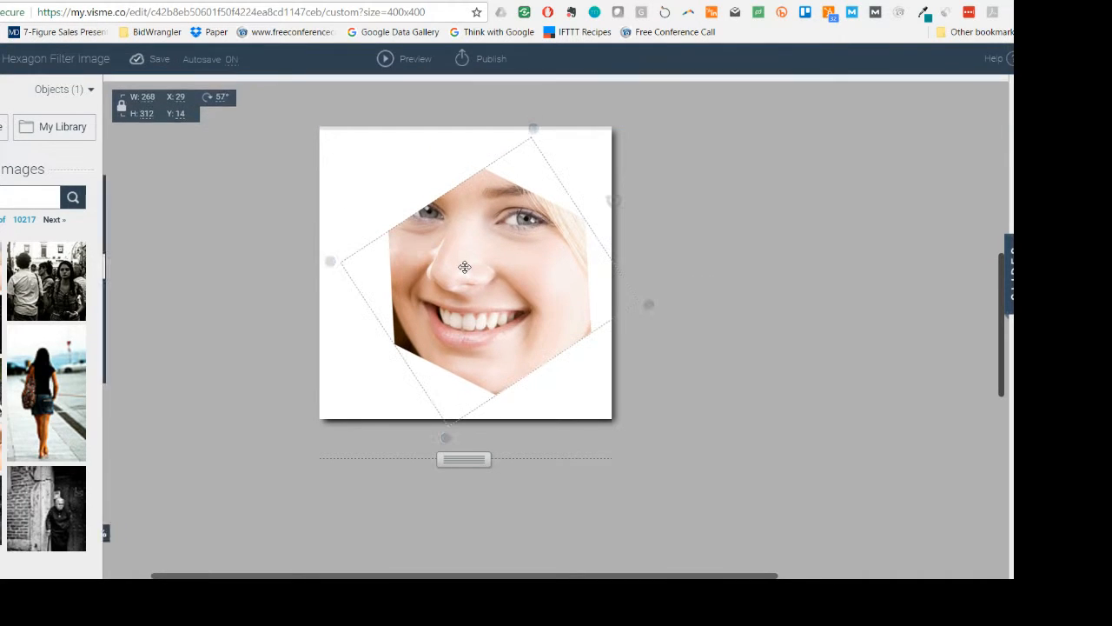
left_click_drag(331, 261, 261, 224)
left_click_drag(436, 259, 477, 231)
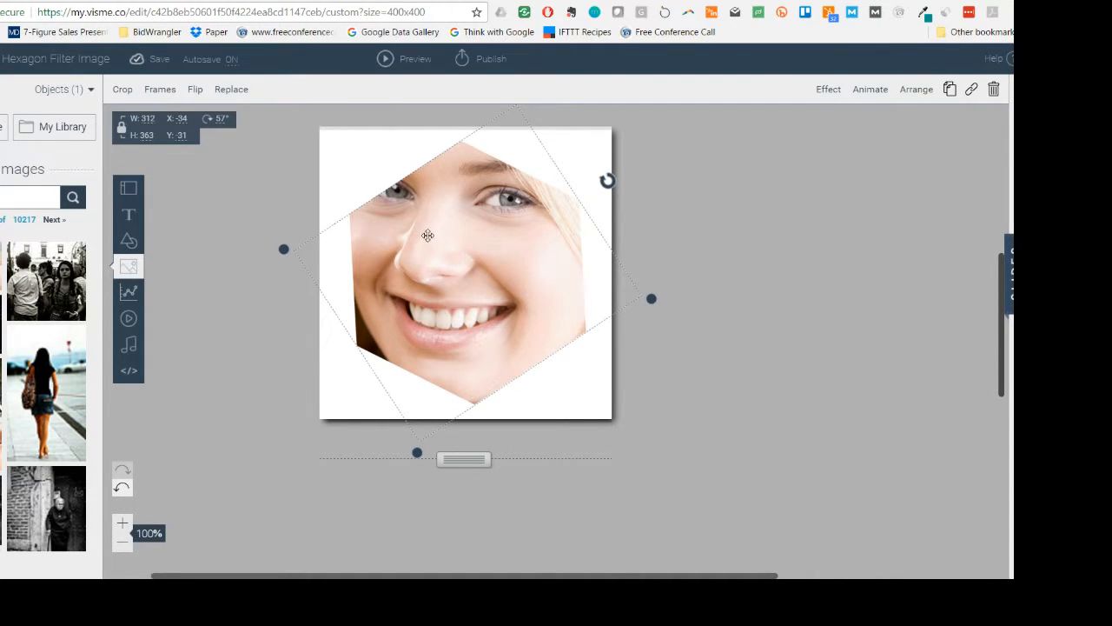
Undo the moves, enlargement, rotation and hexagon crop of the blonde woman's photo.
left_click(122, 489)
left_click(123, 488)
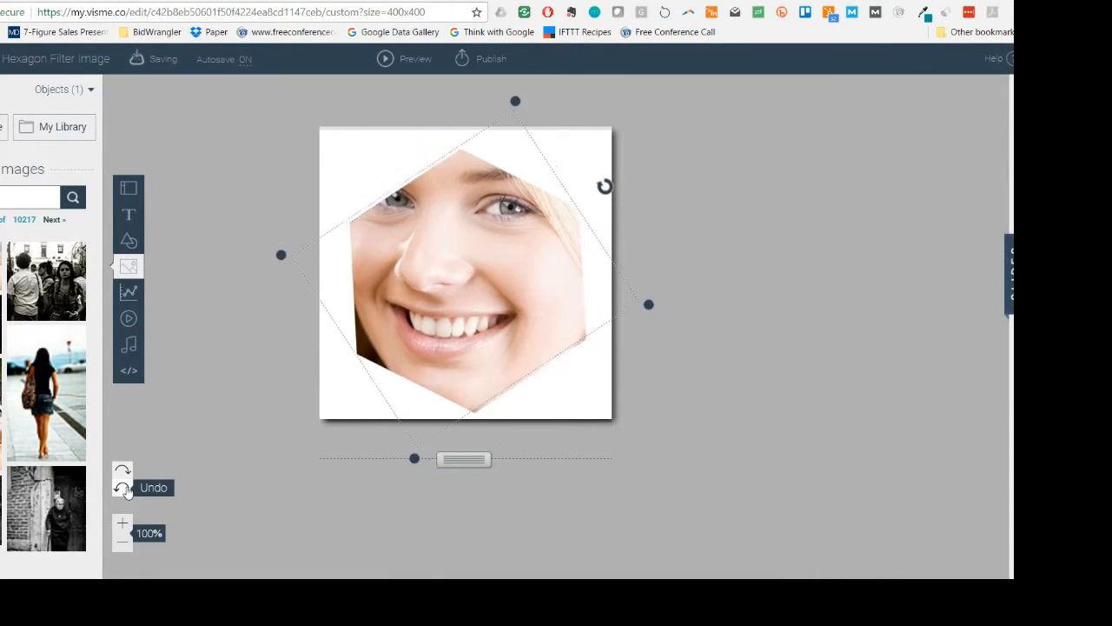
left_click(122, 488)
left_click(123, 489)
left_click(123, 488)
left_click(122, 488)
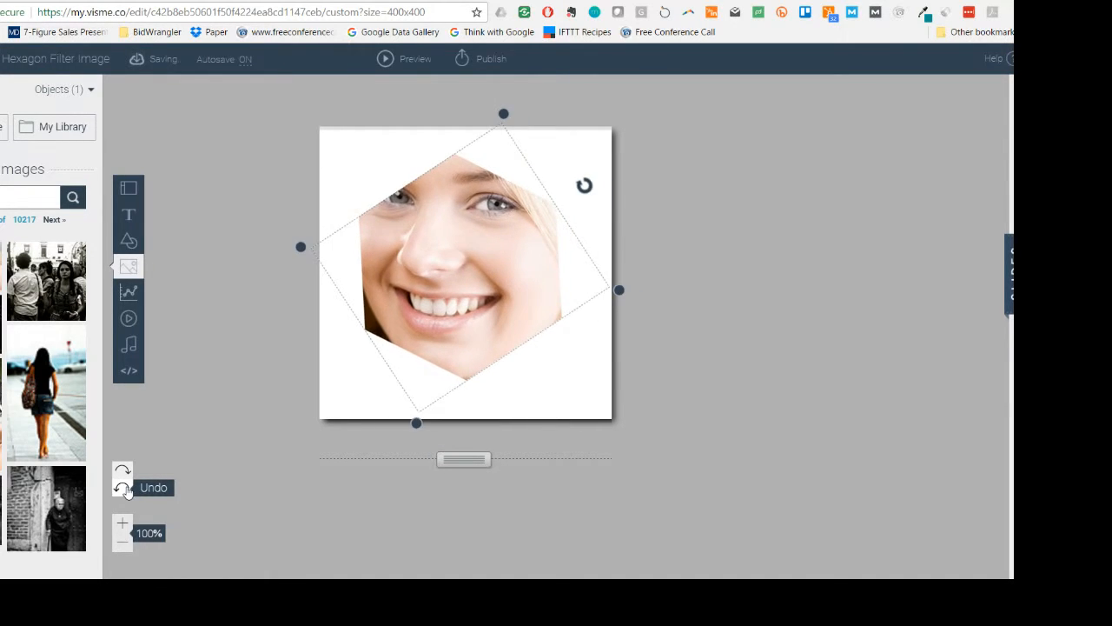
left_click(122, 488)
left_click(123, 488)
left_click(123, 489)
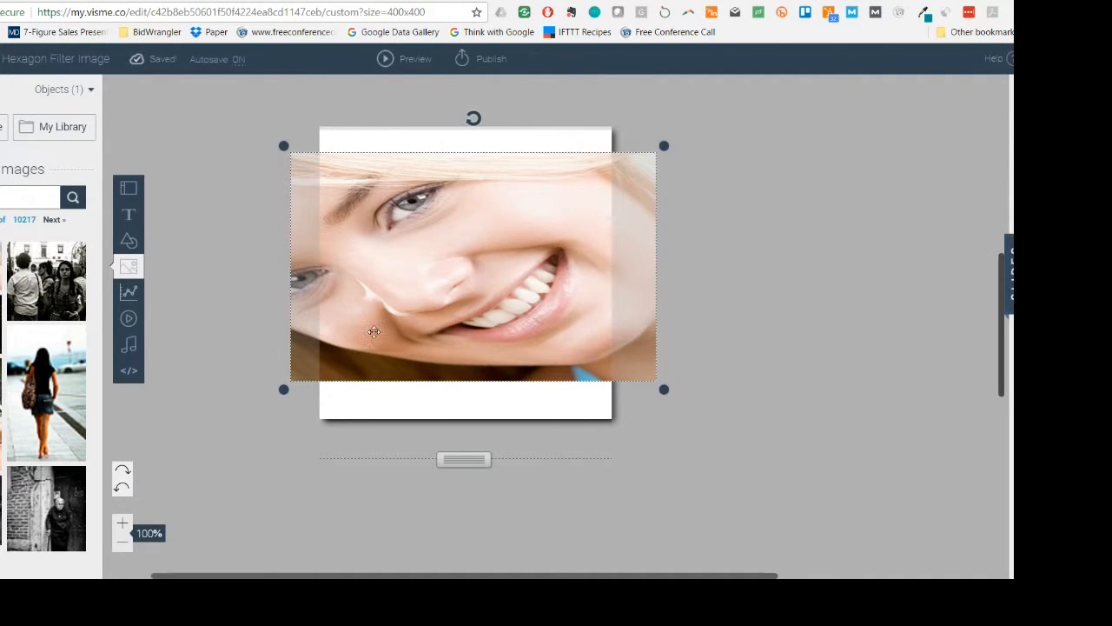
Shrink the unframed photo to about 270 x 169, rotate it to about 54°, and place it at about X 56, Y 36.
left_click(429, 280)
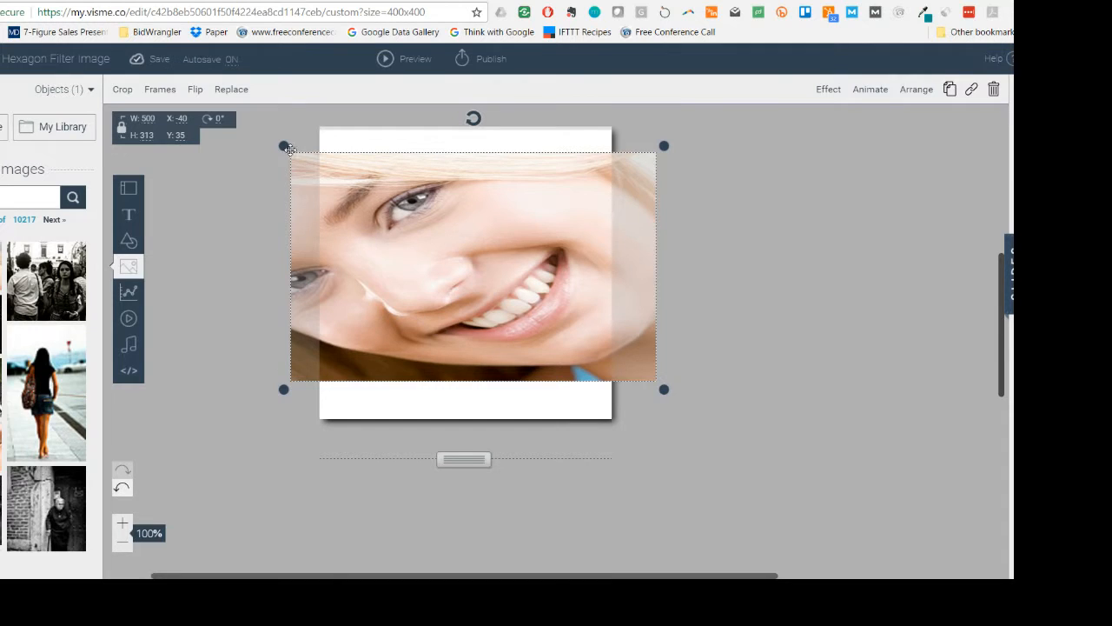
left_click_drag(285, 146, 449, 249)
left_click_drag(529, 289, 455, 243)
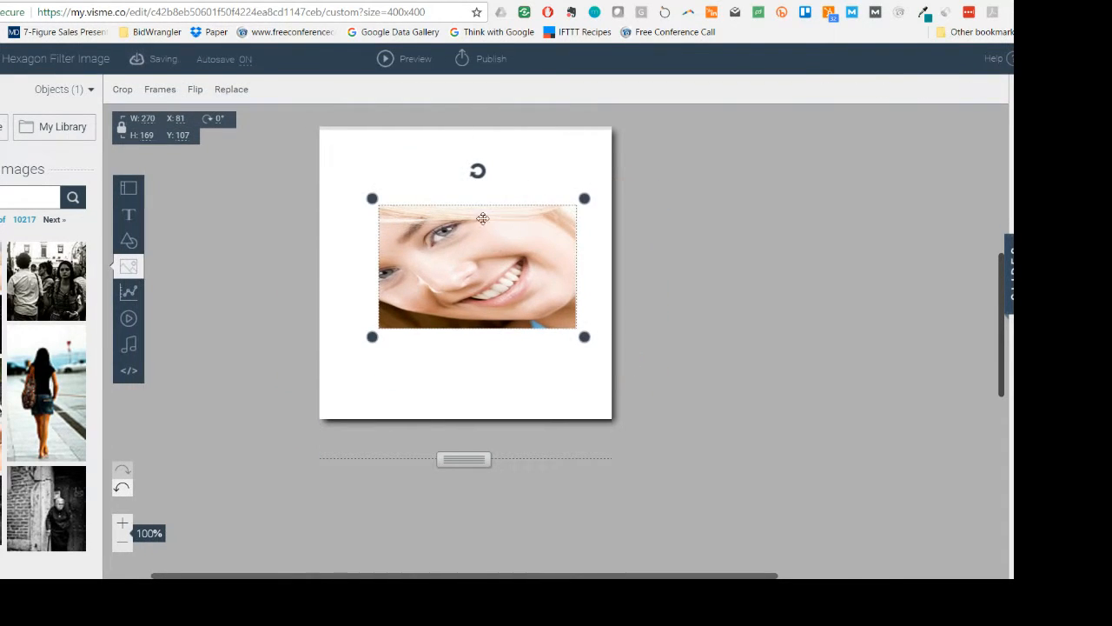
left_click_drag(479, 172, 546, 224)
left_click_drag(474, 287, 464, 290)
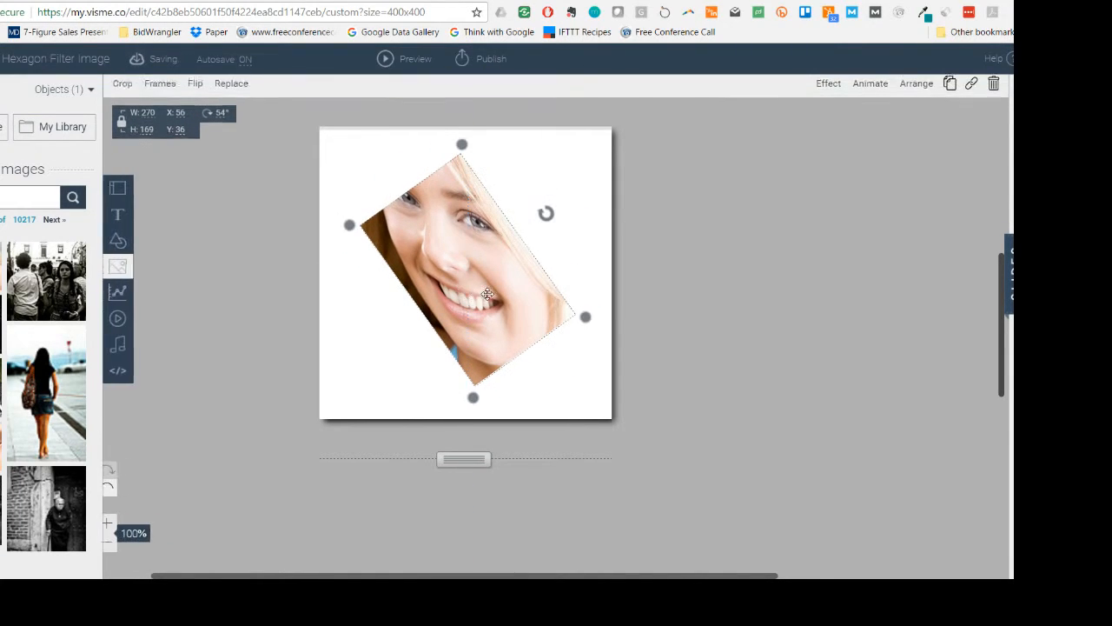
Resize the tilted photo to about 340 x 213 and move it to about X 17, Y 0 so it fits inside the canvas.
left_click_drag(586, 317, 672, 352)
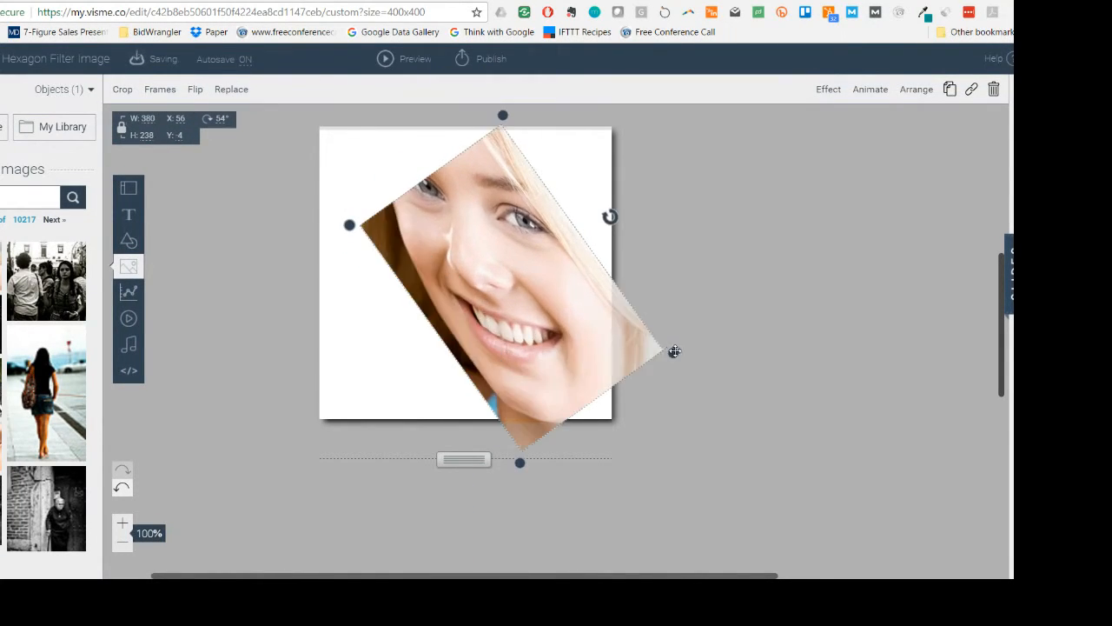
left_click_drag(431, 246, 375, 247)
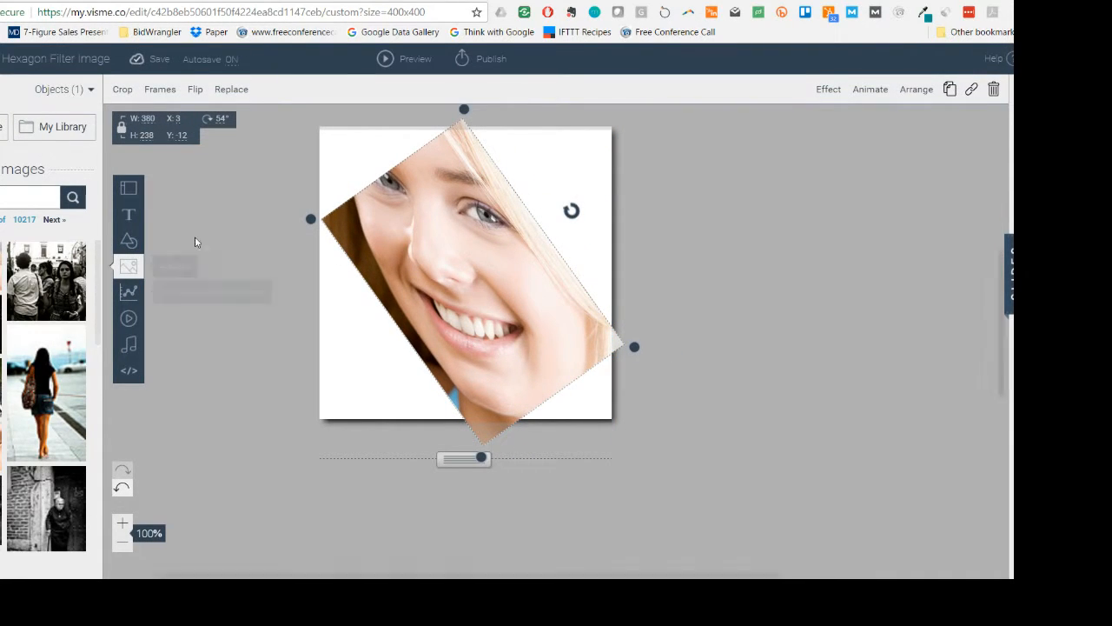
left_click_drag(311, 222, 342, 231)
mouse_move(454, 237)
left_mouse_down()
mouse_move(474, 287)
mouse_move(446, 231)
mouse_move(454, 221)
left_mouse_up()
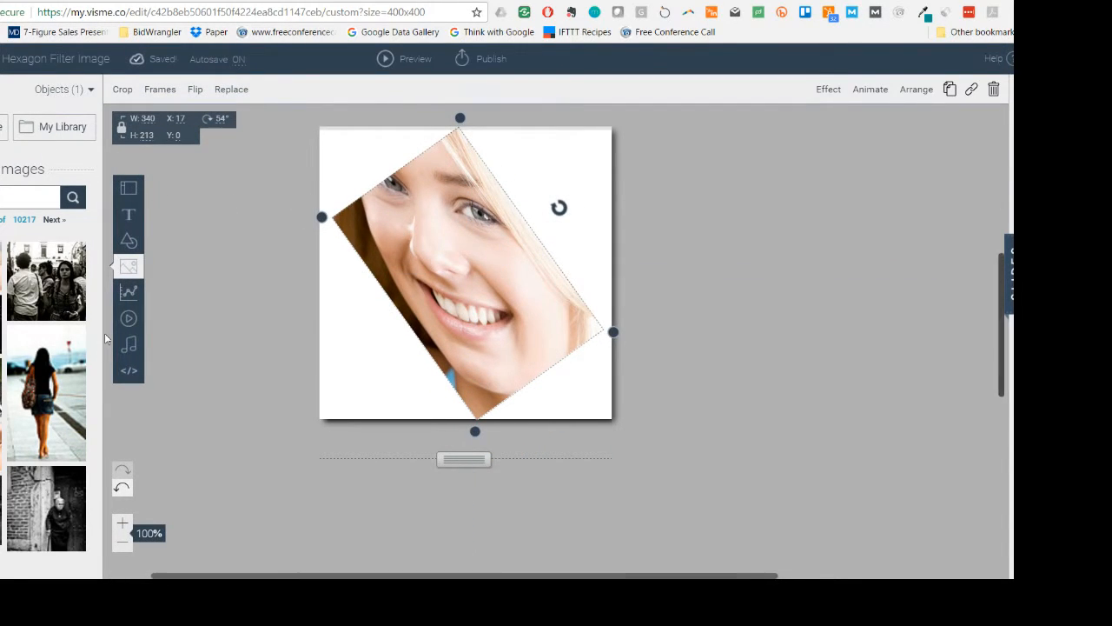
Look through the remaining photos of women in the current search results for a more suitable portrait.
scroll(46, 396, "down", 2)
scroll(46, 396, "down", 2)
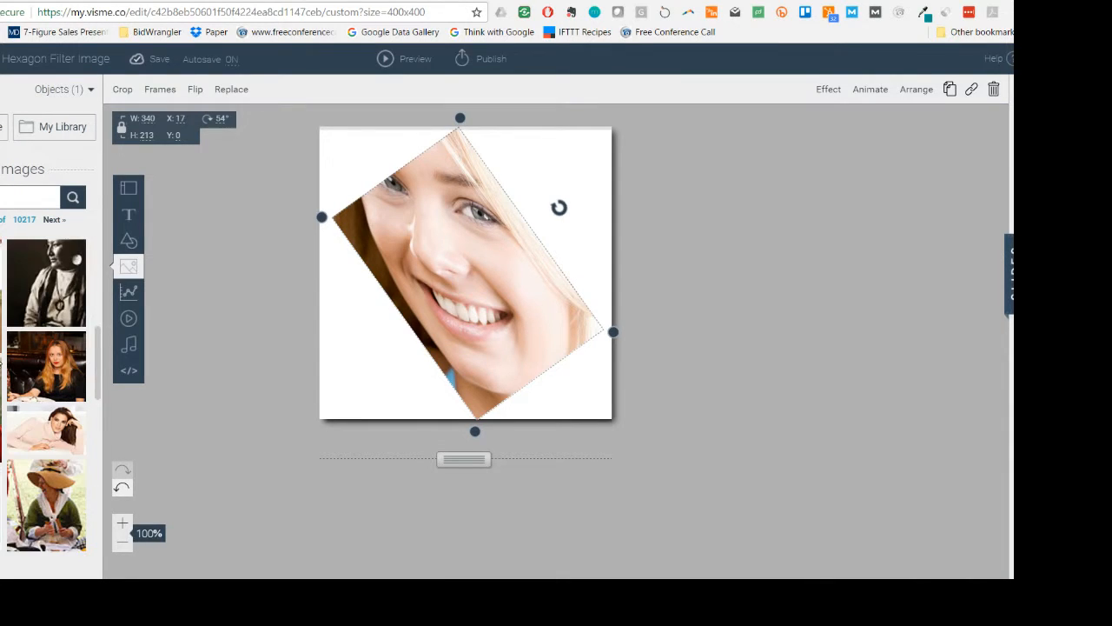
scroll(20, 378, "down", 2)
scroll(20, 378, "down", 2)
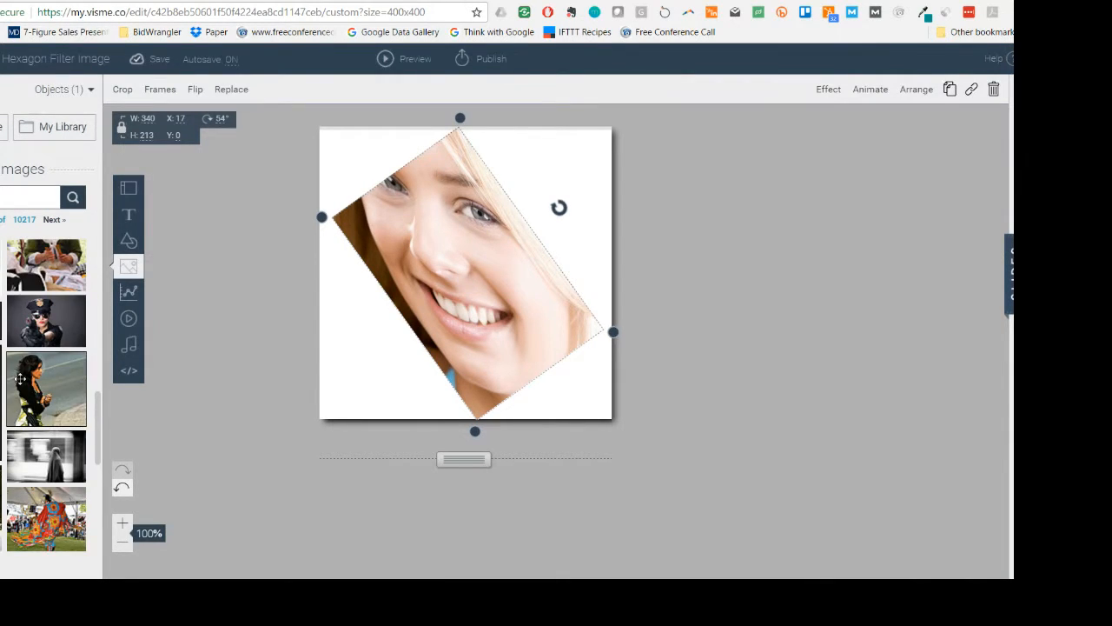
scroll(25, 443, "down", 1)
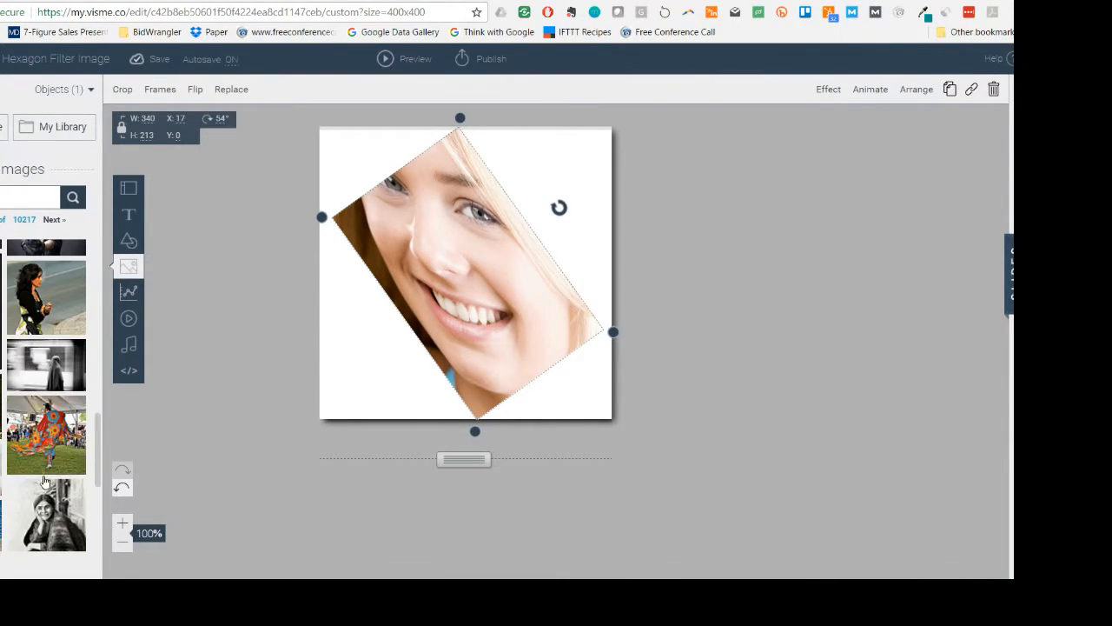
scroll(43, 476, "down", 1)
scroll(43, 476, "down", 1)
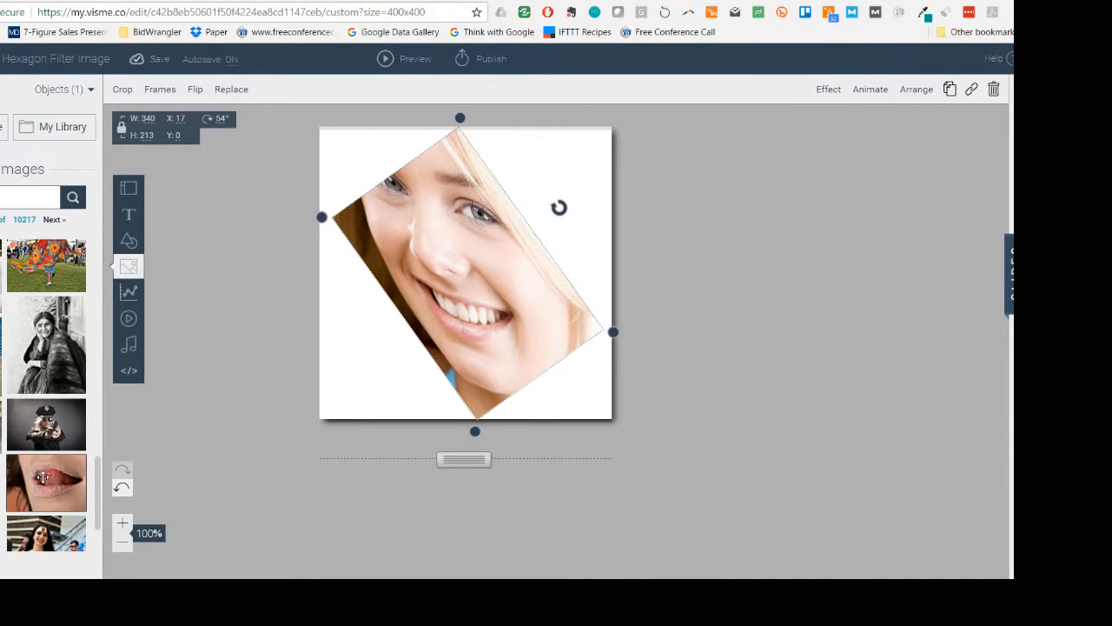
scroll(43, 476, "down", 1)
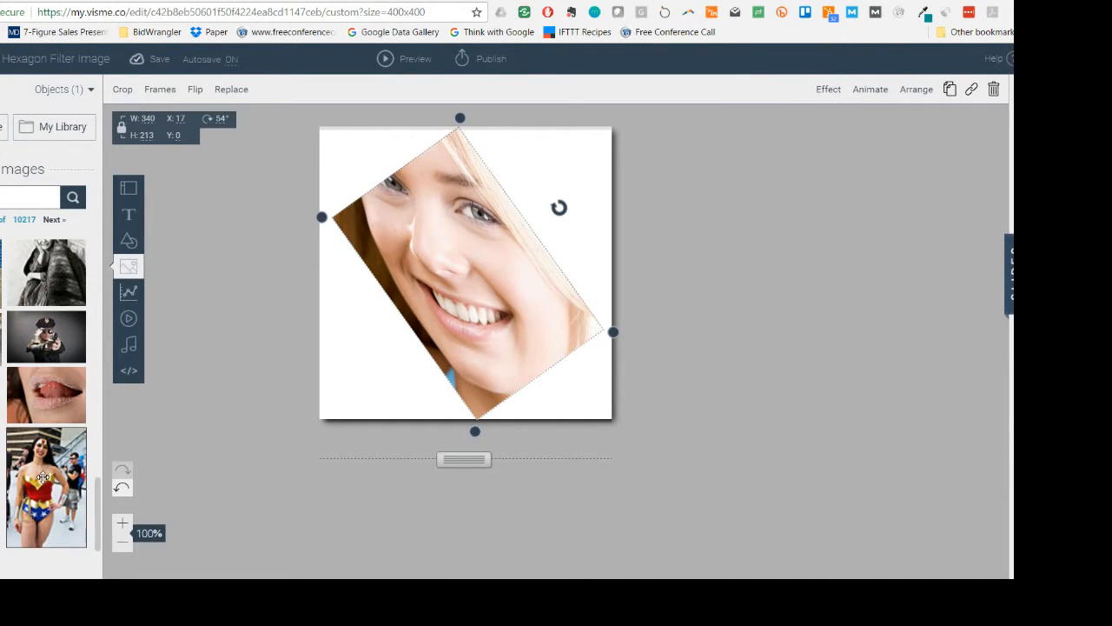
scroll(42, 476, "down", 3)
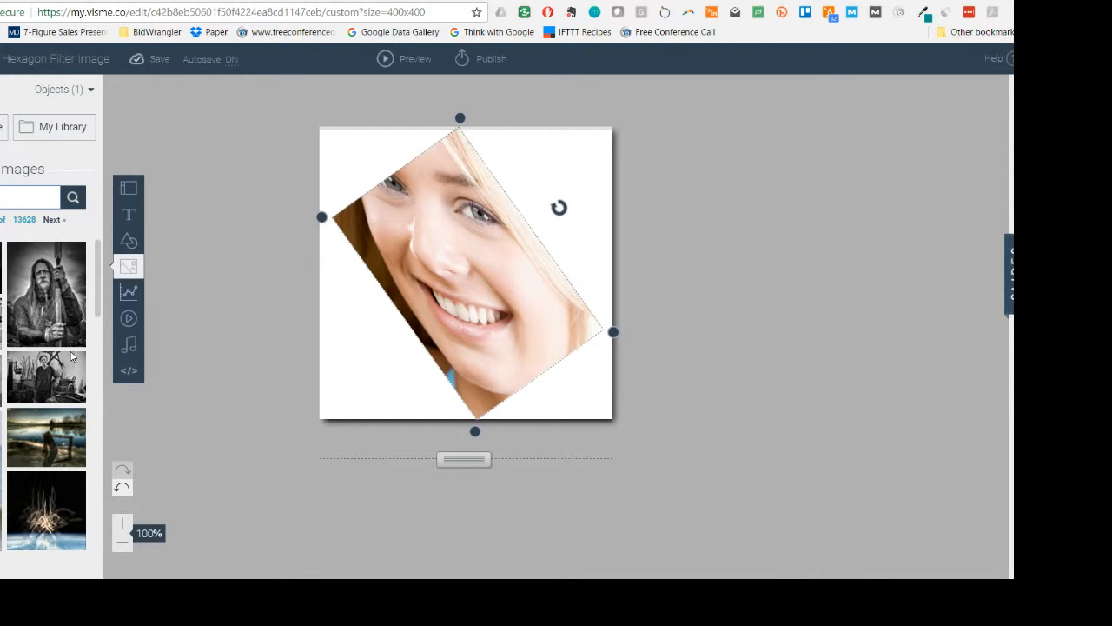
Run another stock image search and look through its photos for a suitable person.
scroll(71, 382, "down", 1)
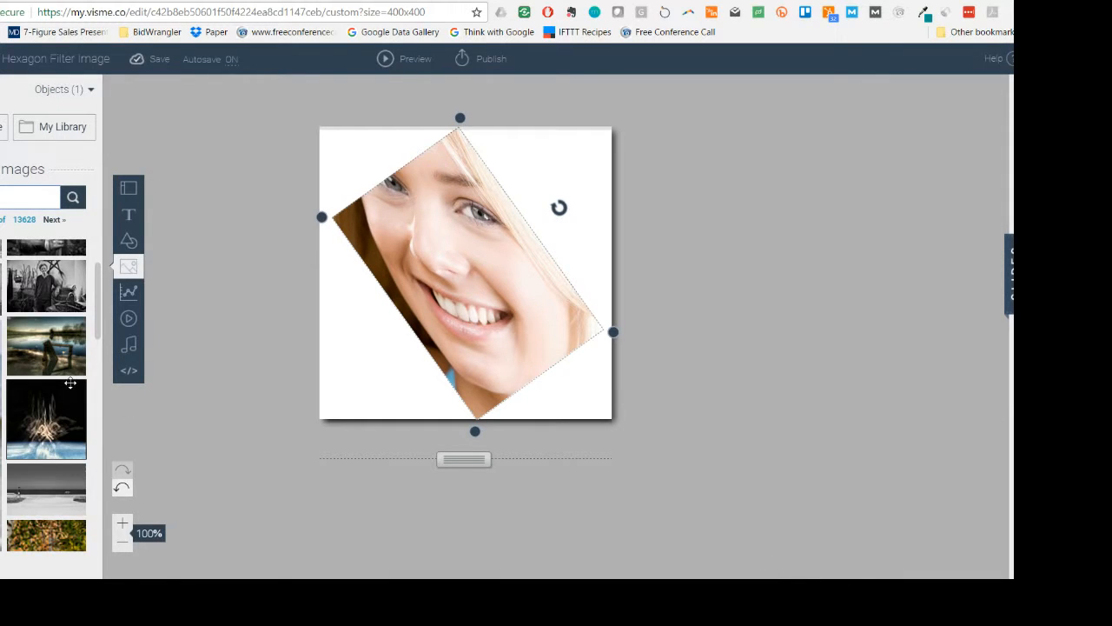
scroll(70, 382, "down", 4)
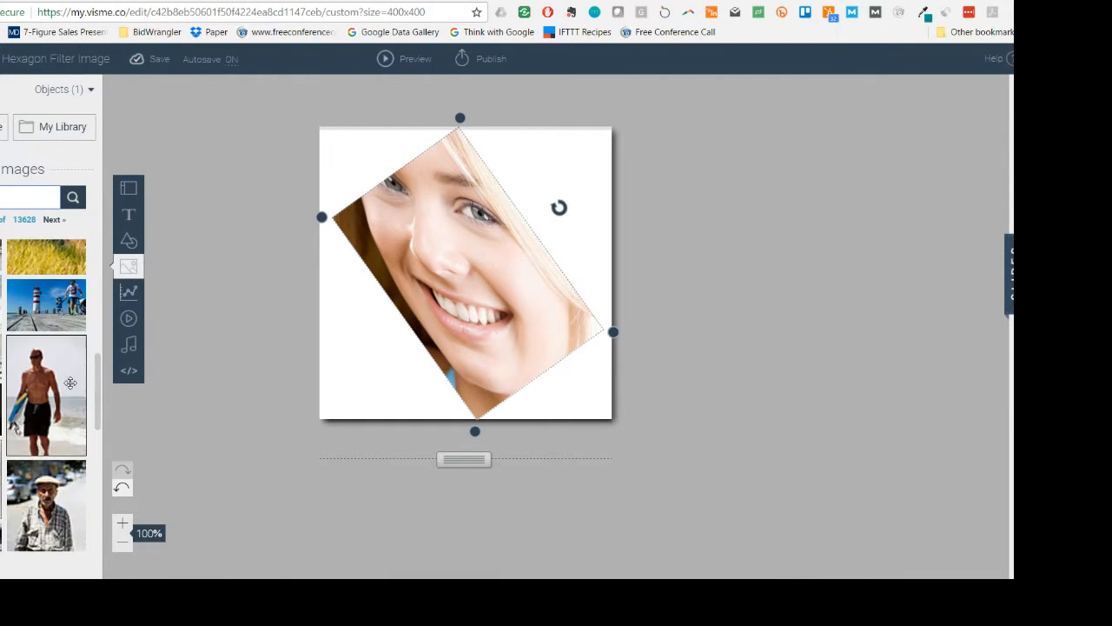
scroll(70, 382, "down", 1)
scroll(71, 382, "down", 1)
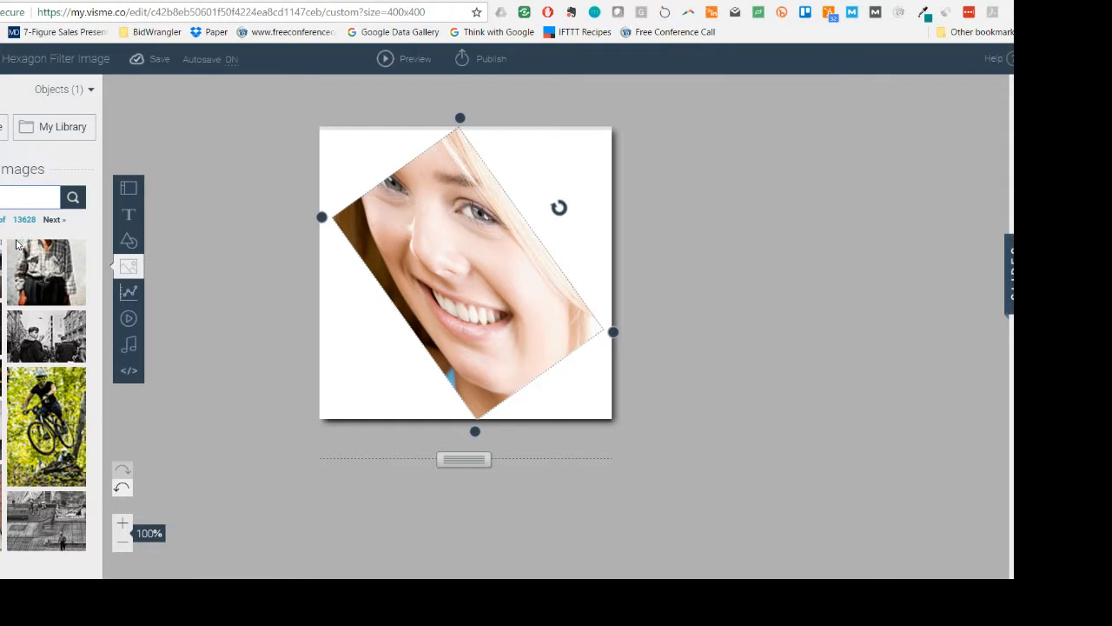
Search the stock images with a new term and add the photo of the smiling woman with glasses on the phone to the canvas.
type("ion")
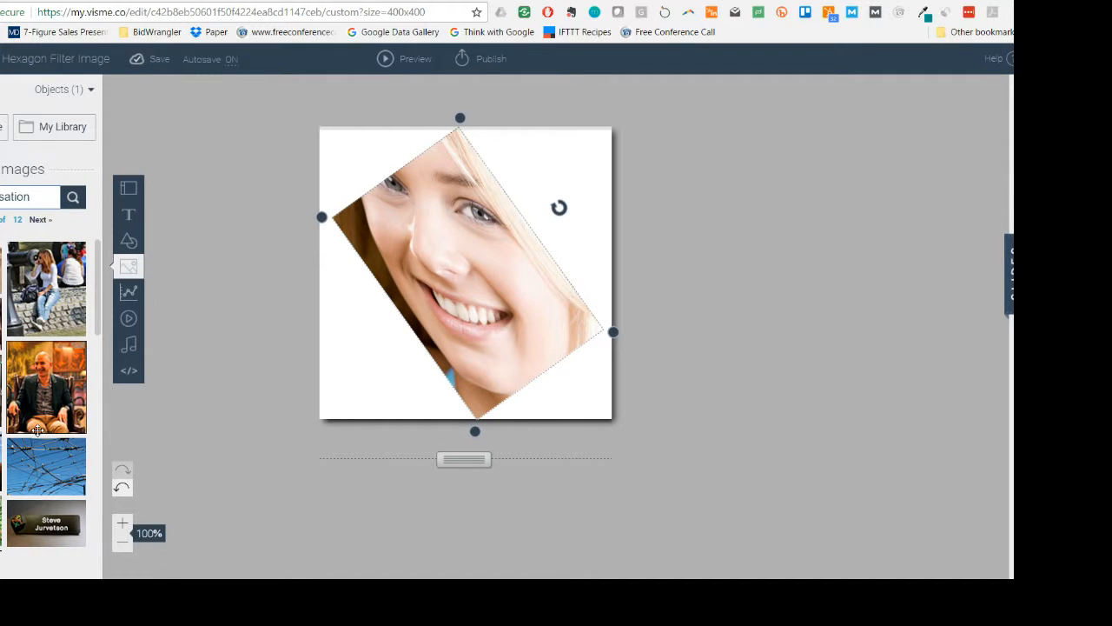
scroll(37, 429, "down", 2)
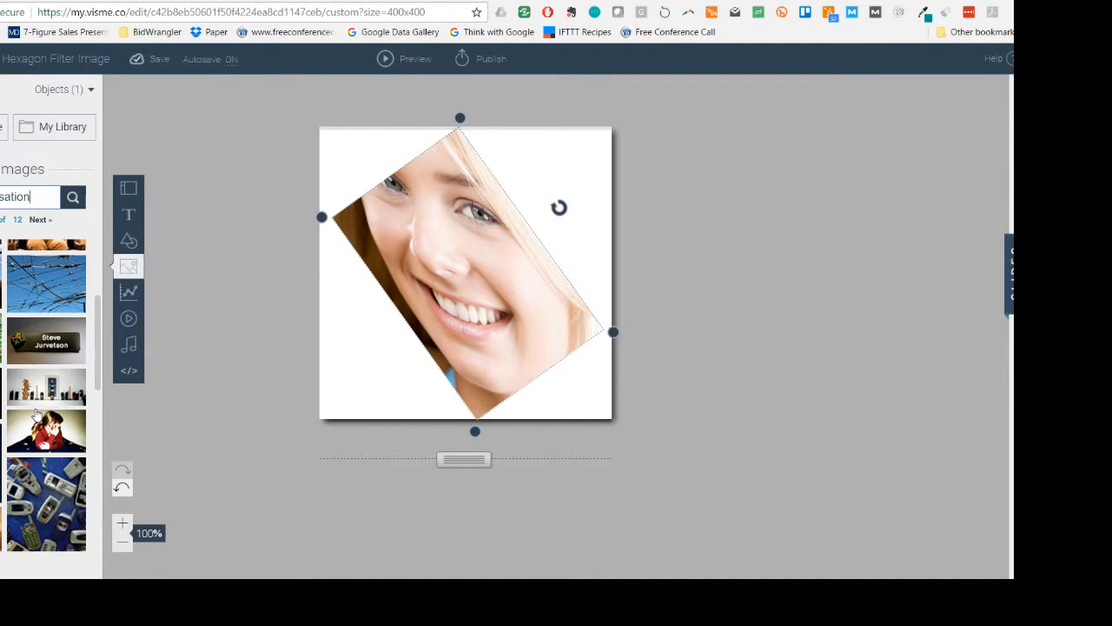
scroll(35, 415, "down", 3)
scroll(34, 408, "down", 2)
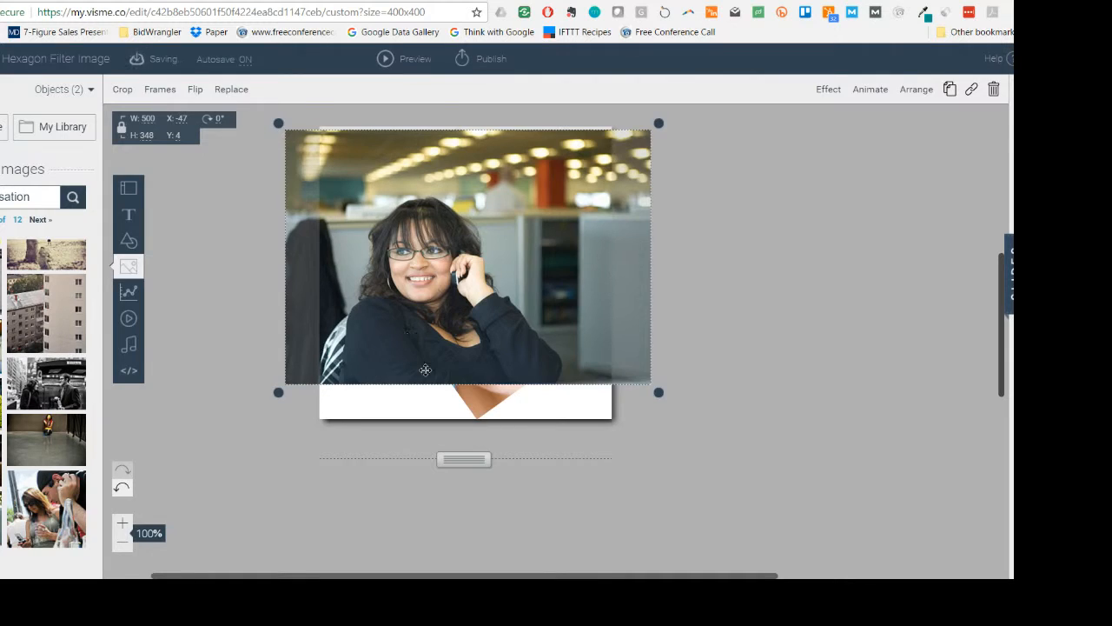
Delete the tilted blonde woman's photo and move the photo of the woman on the phone to about X 0, Y 27.
left_click_drag(425, 369, 525, 544)
left_click(426, 265)
key("Delete")
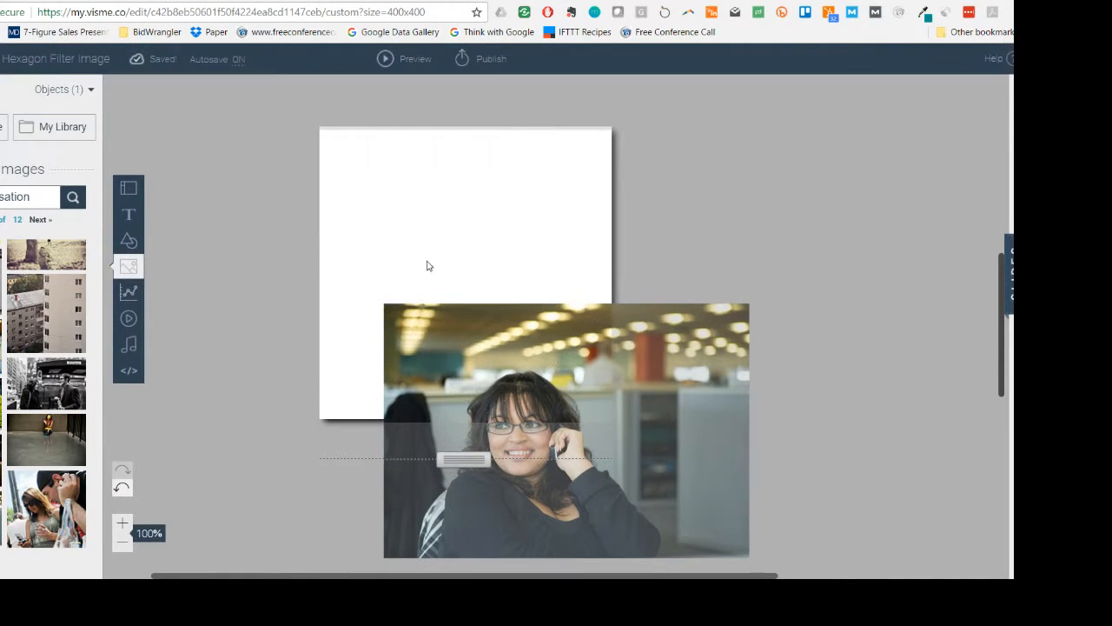
left_click_drag(502, 373, 444, 201)
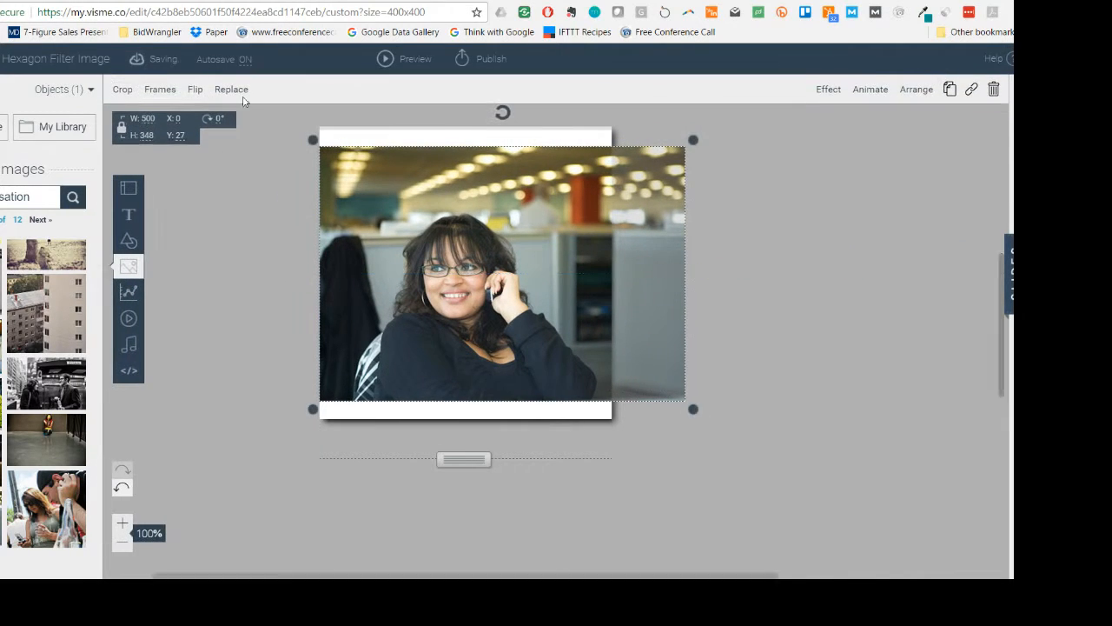
Apply a hexagon frame to the photo, cropping around the woman's head and shoulders at about 261 x 302.
left_click(159, 88)
left_click(267, 288)
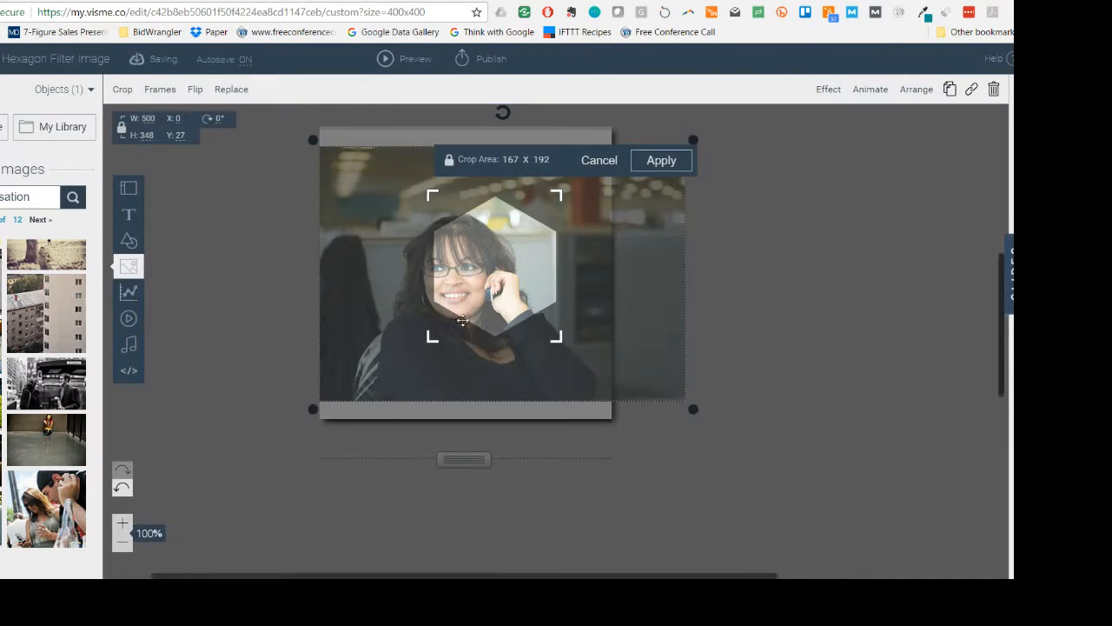
left_click_drag(462, 300, 419, 315)
left_click_drag(507, 355, 551, 401)
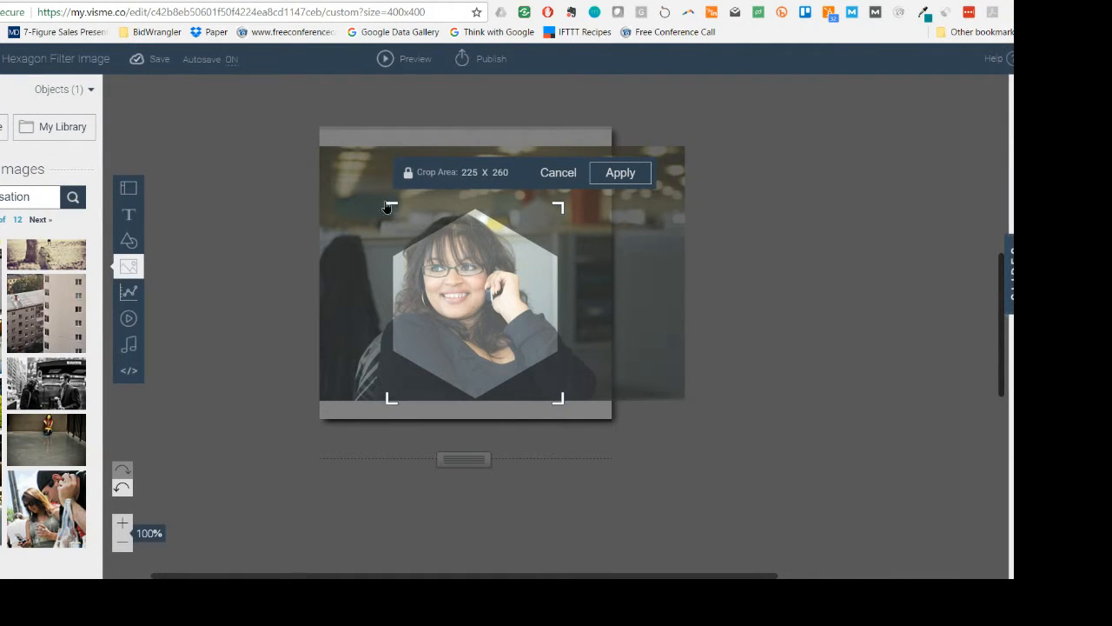
left_click_drag(390, 209, 365, 176)
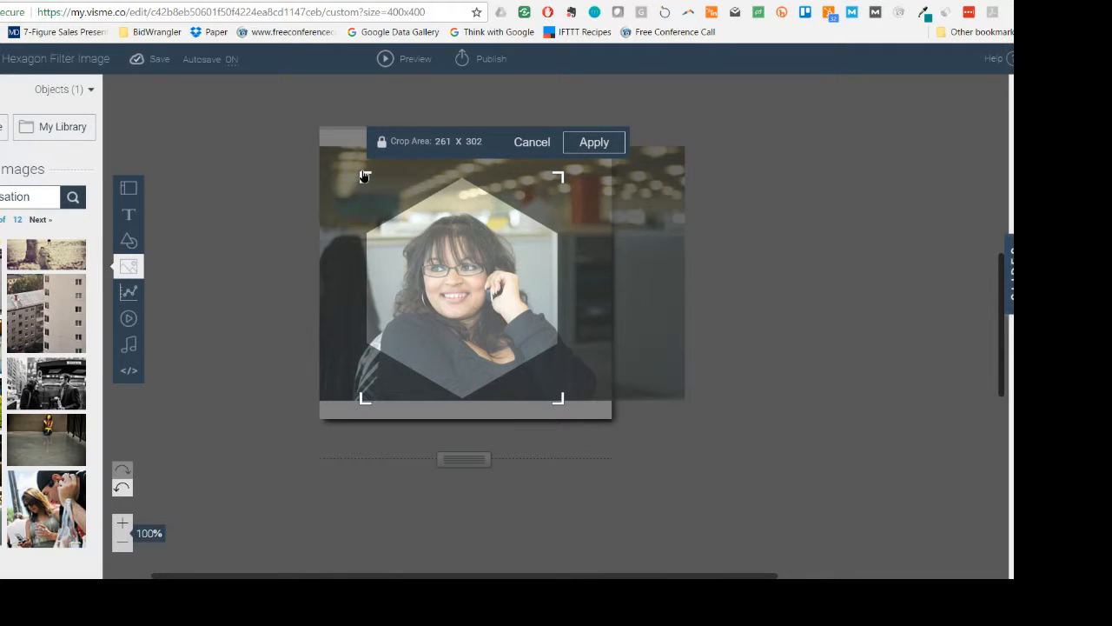
left_click_drag(460, 288, 460, 275)
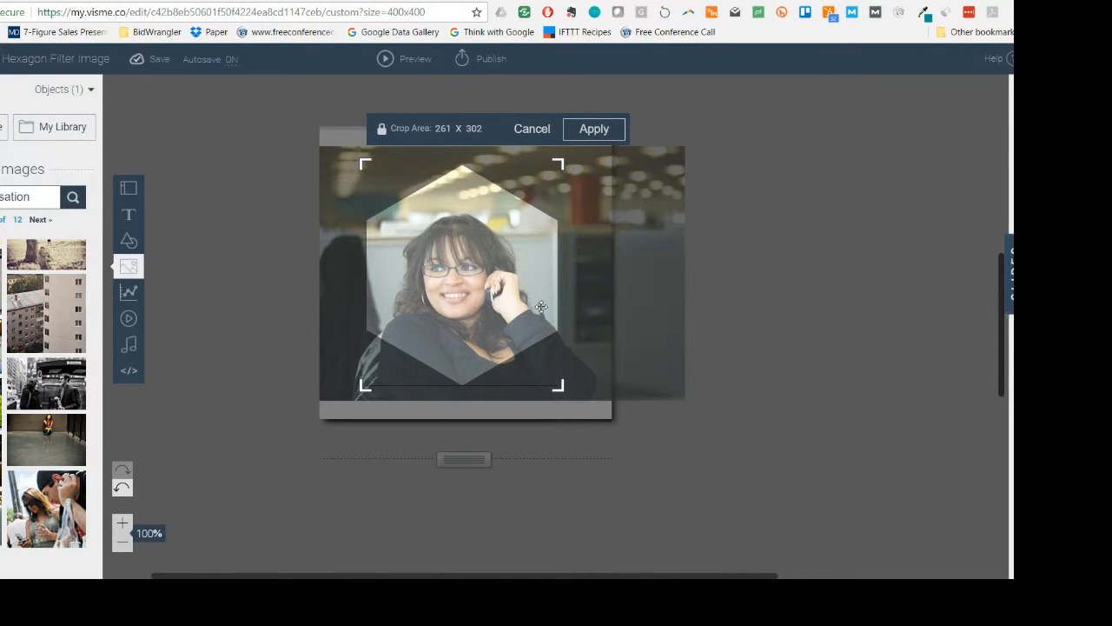
left_click(588, 131)
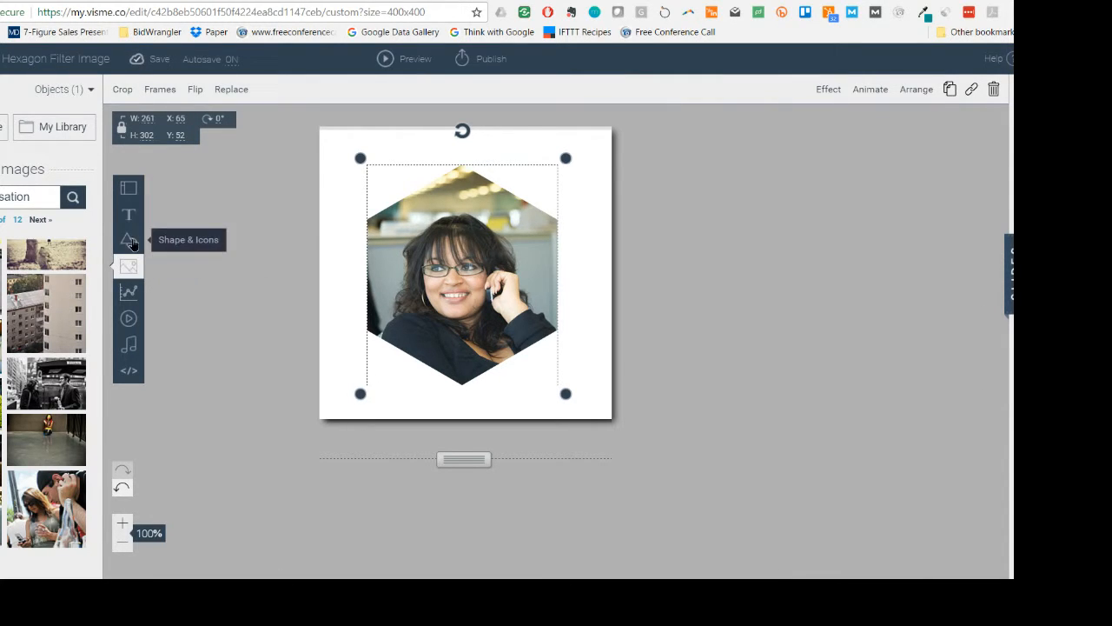
Add a hexagon shape over the framed photo and rotate it to 30°.
left_click(129, 241)
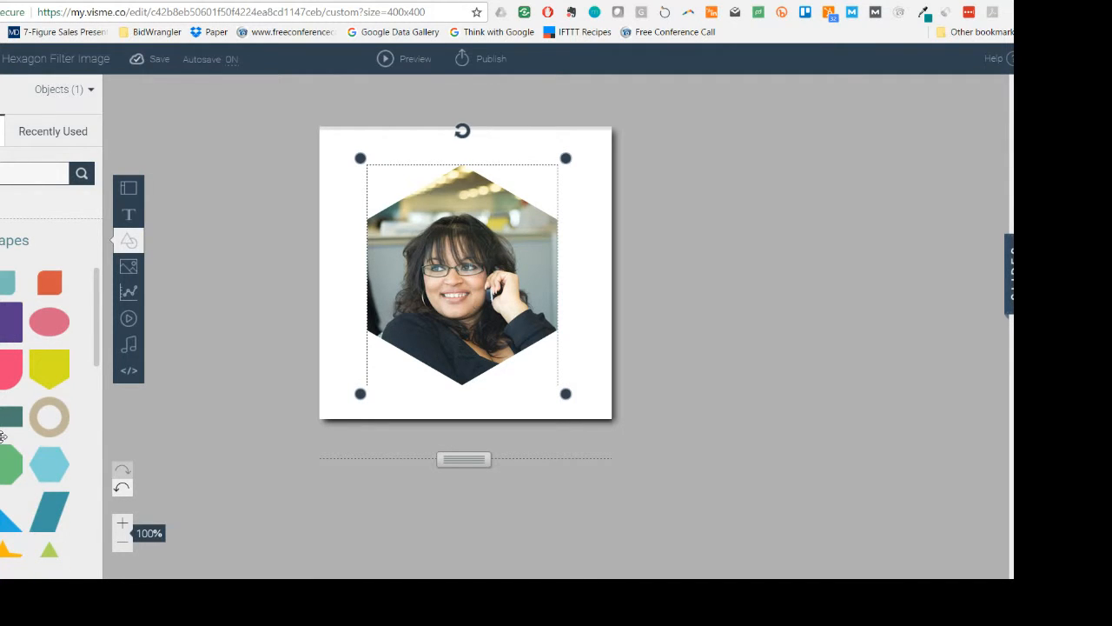
left_click_drag(50, 465, 439, 251)
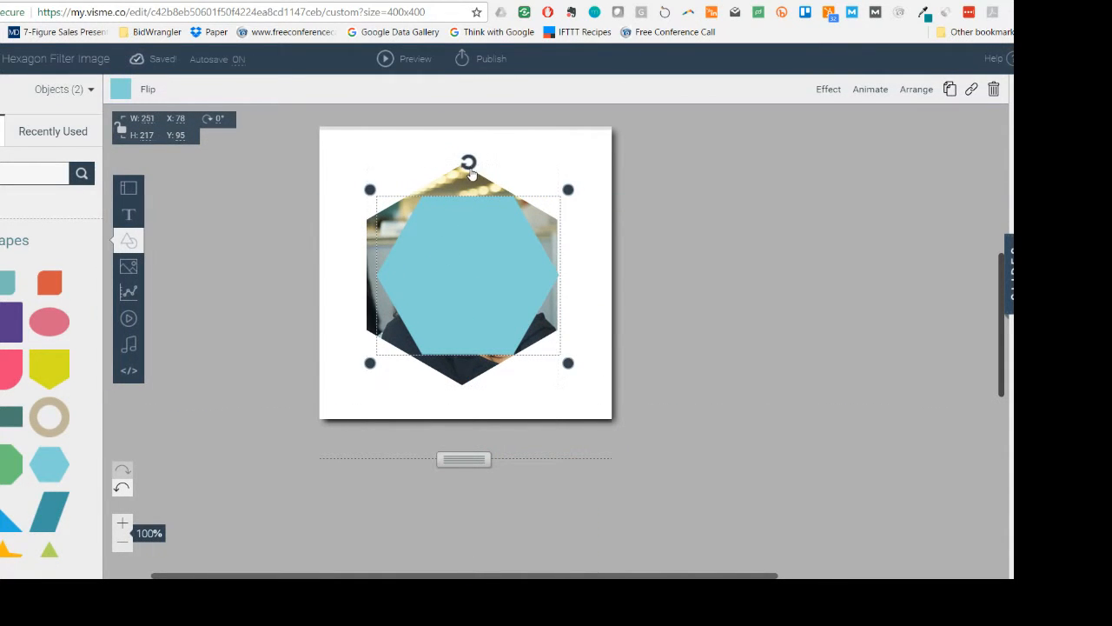
left_click_drag(469, 165, 529, 179)
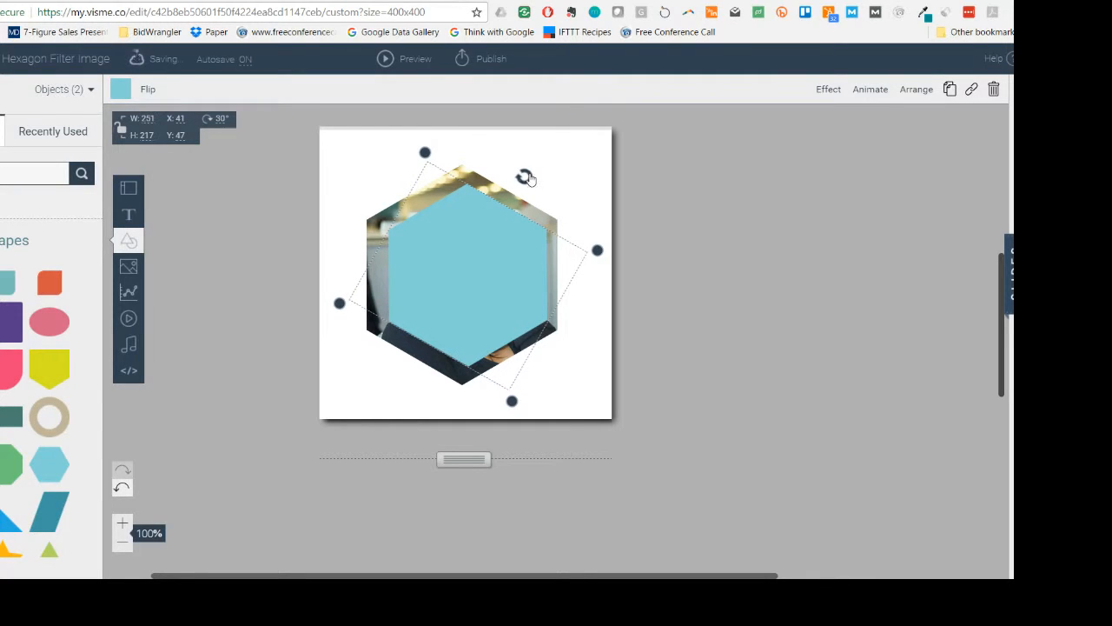
Enlarge the hexagon shape to about 299 x 269, position it over the photo and rotate it to 31°.
left_click_drag(426, 153, 411, 105)
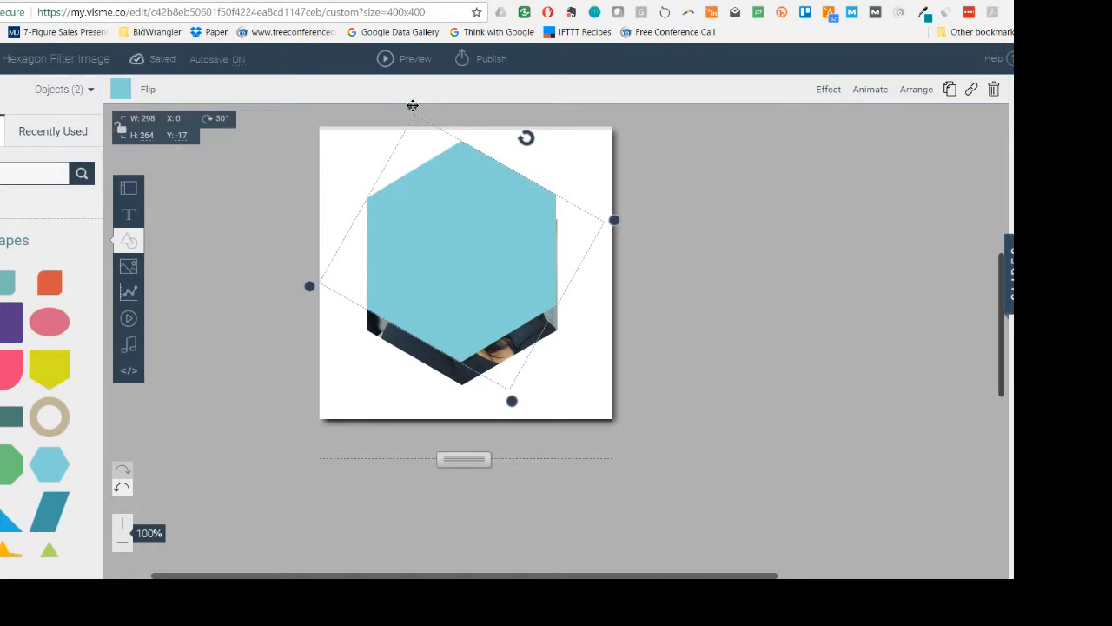
left_click_drag(489, 261, 489, 269)
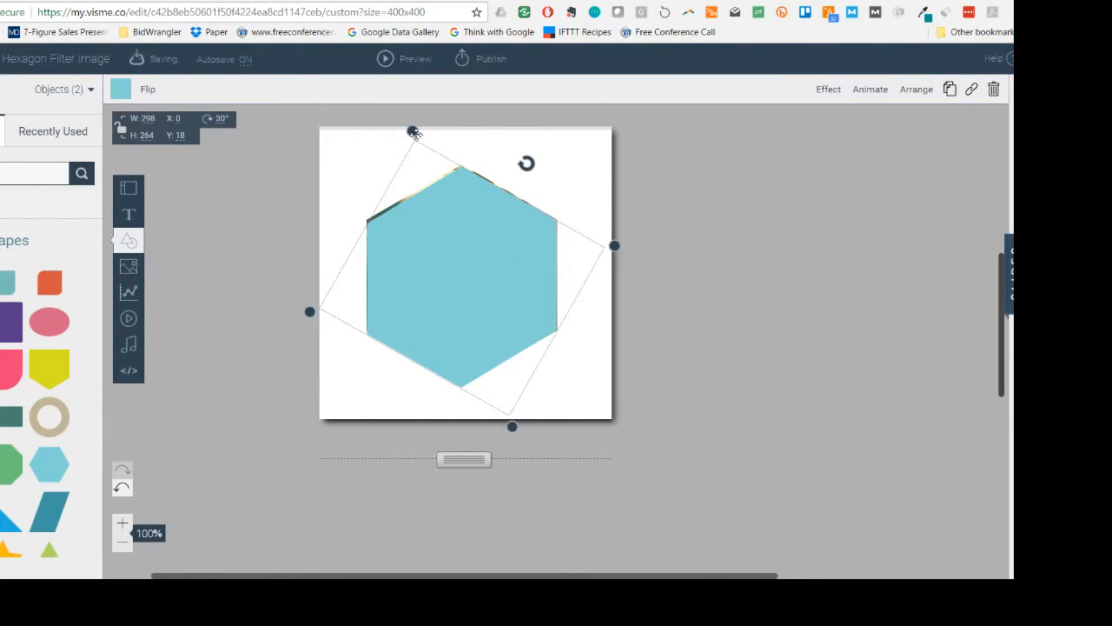
left_click_drag(412, 131, 413, 127)
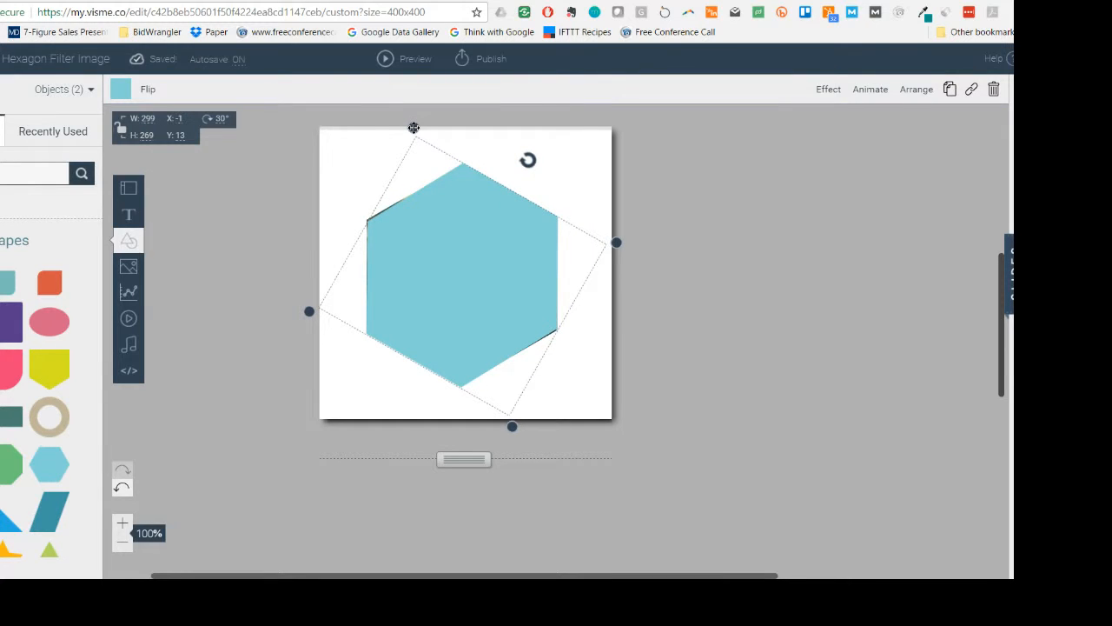
left_click_drag(527, 160, 529, 165)
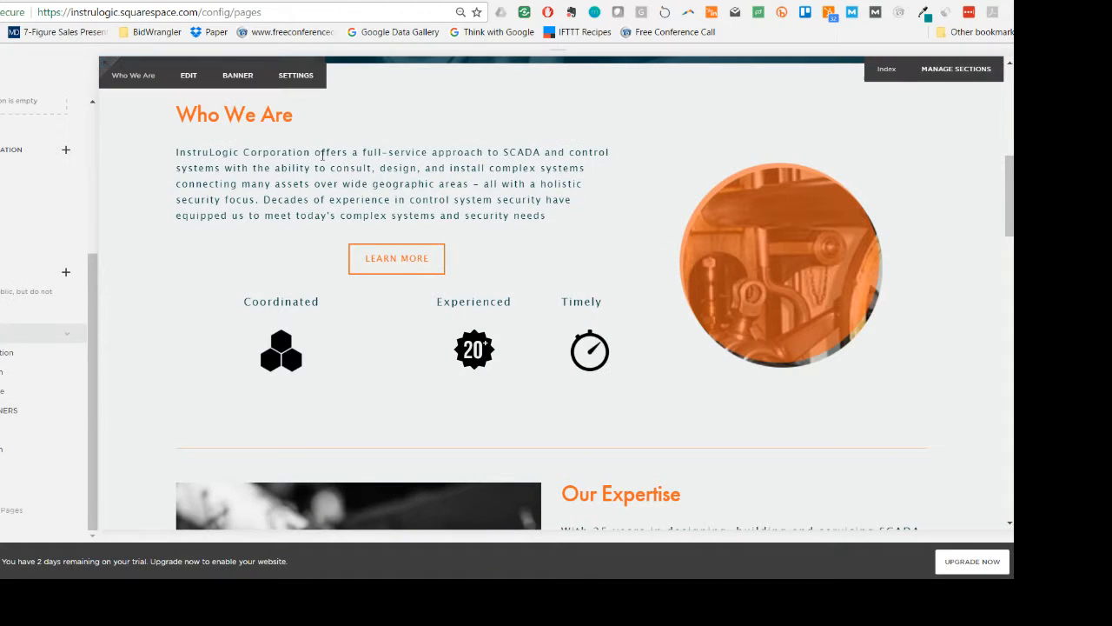
Switch to the Squarespace site editor and copy the orange colour code of the Learn More button from its style settings.
scroll(2, 244, "up", 2)
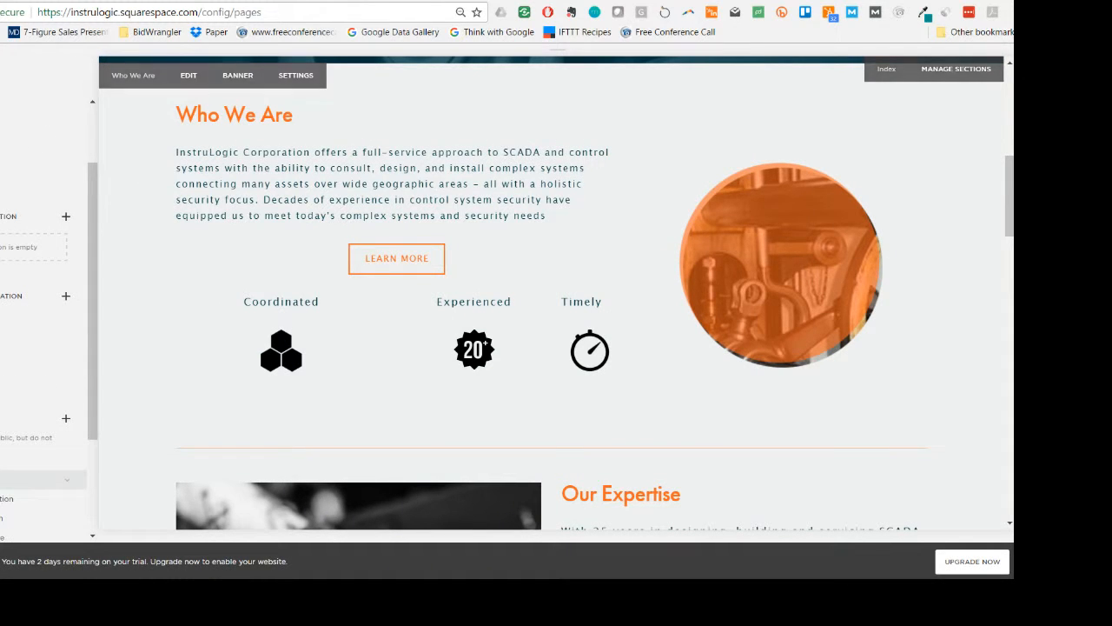
left_click(2, 76)
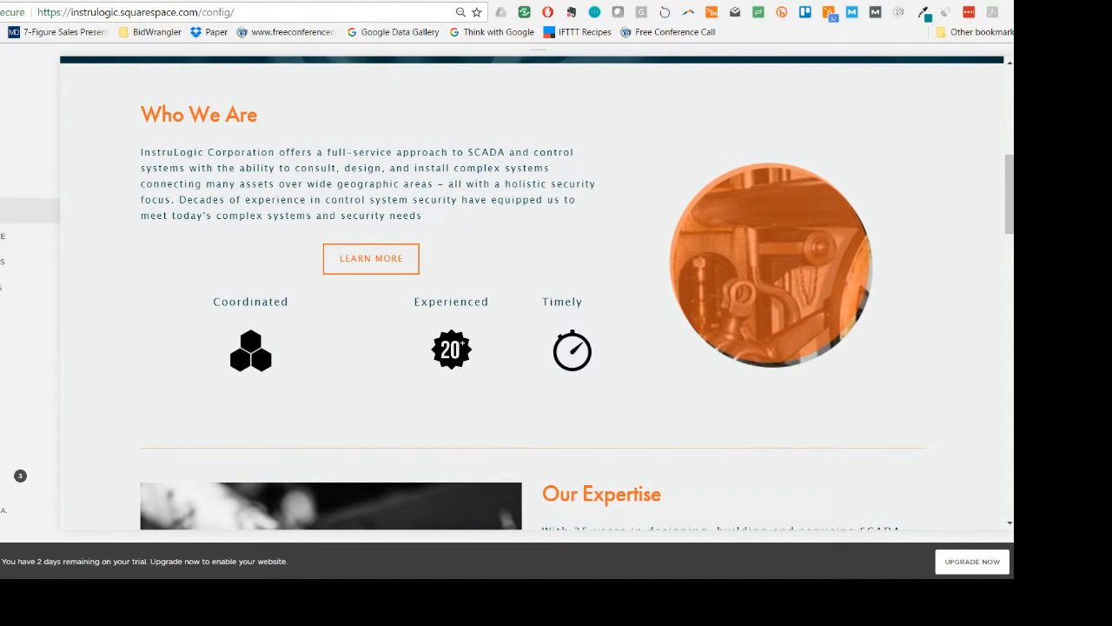
left_click(26, 211)
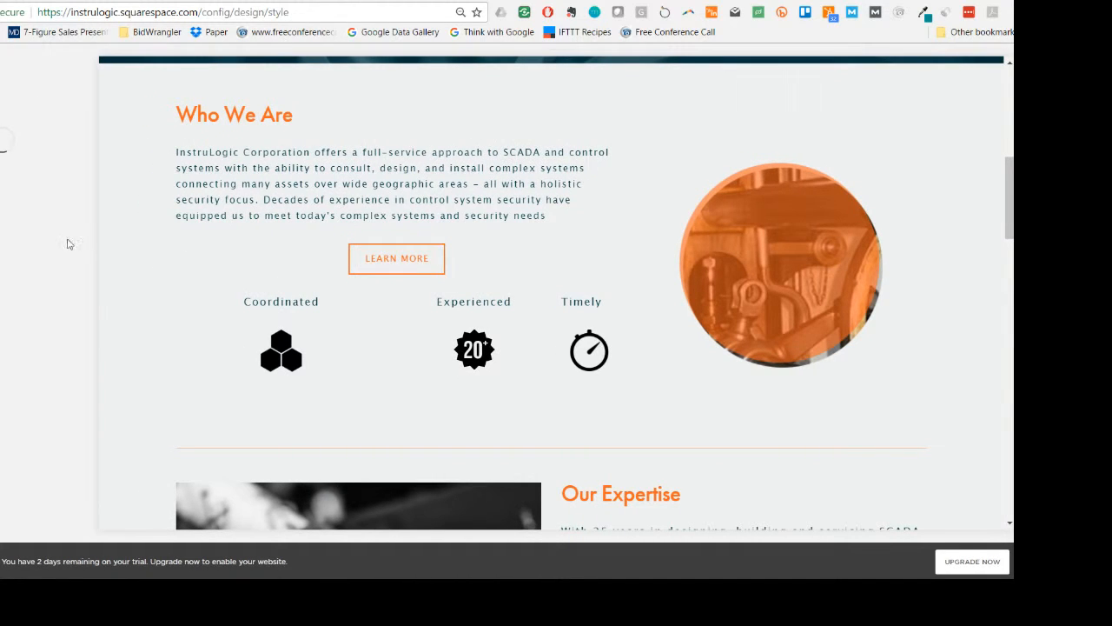
left_click(383, 260)
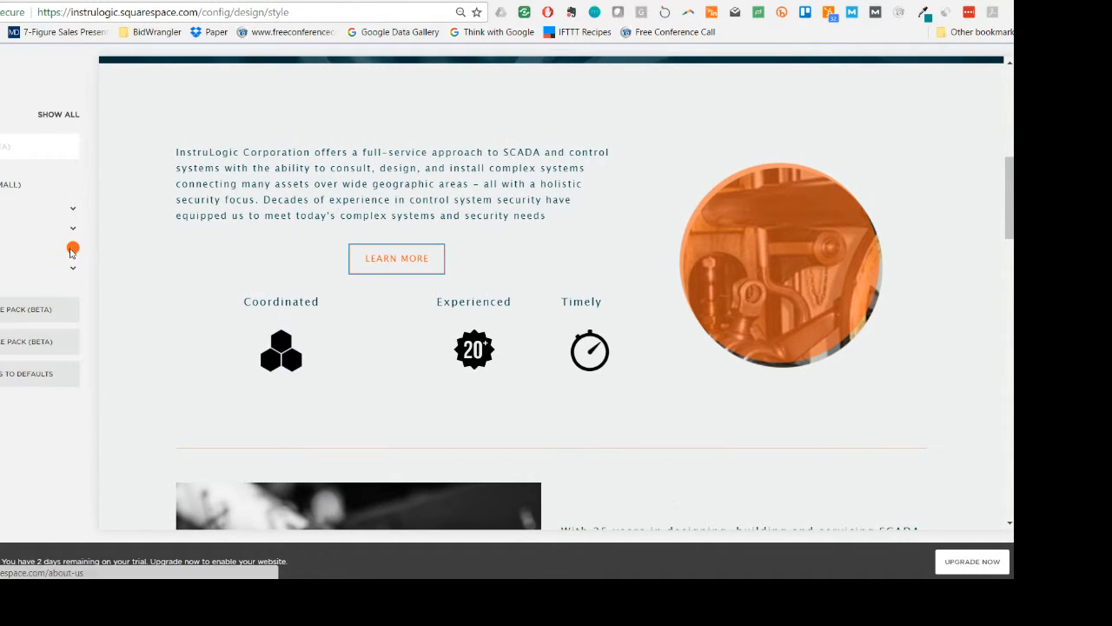
left_click(72, 250)
double_click(36, 326)
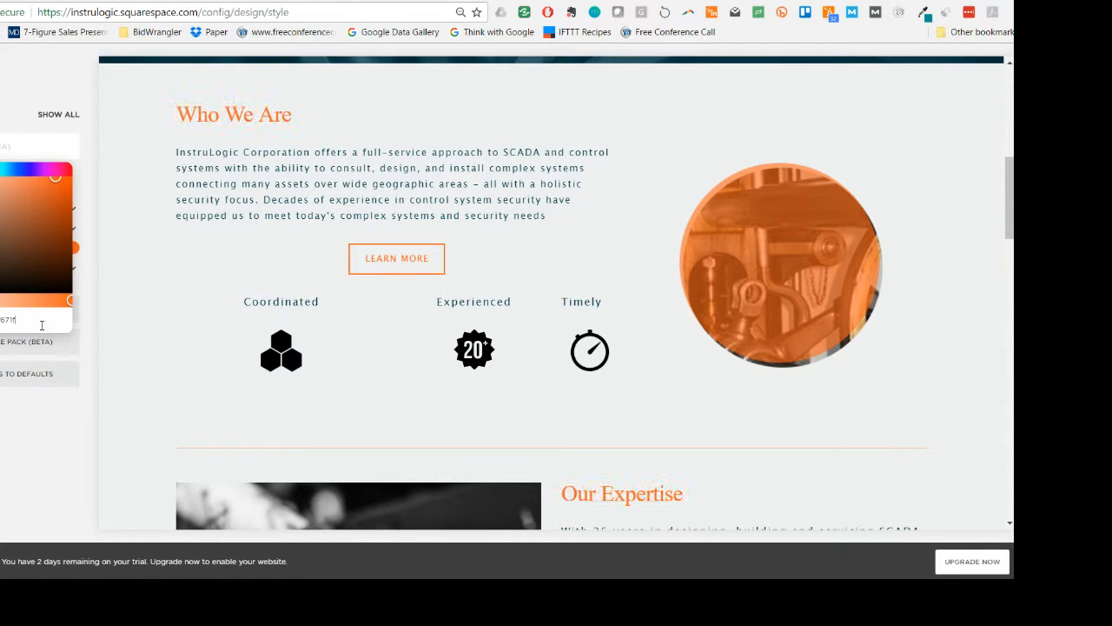
left_click(162, 319)
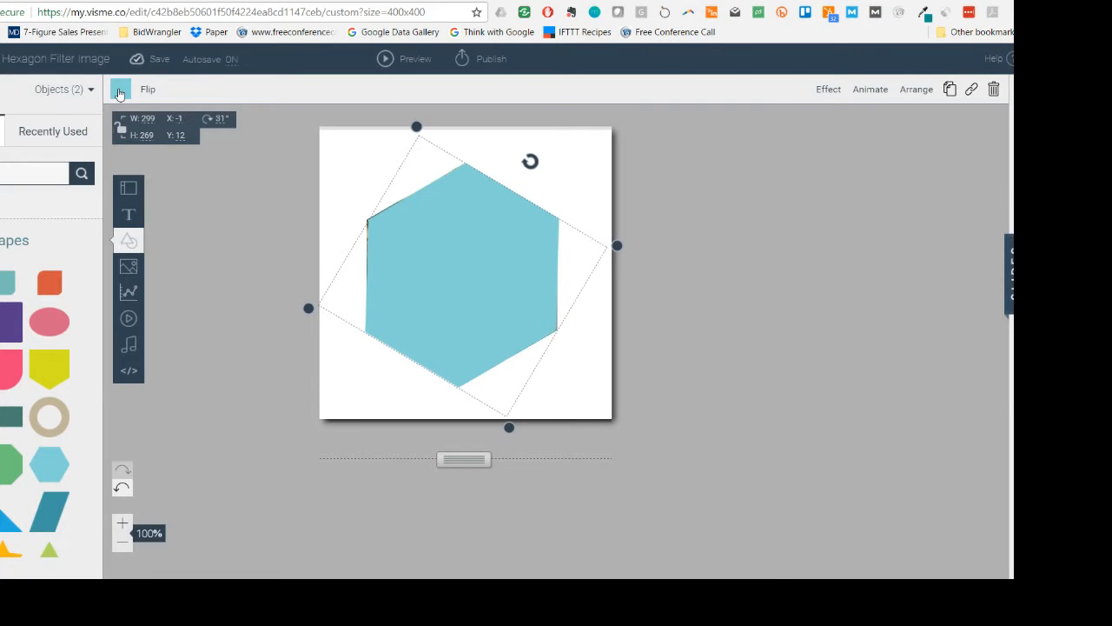
Switch back to Visme and fill the hexagon shape with the copied orange colour code.
left_click(120, 91)
left_click(285, 194)
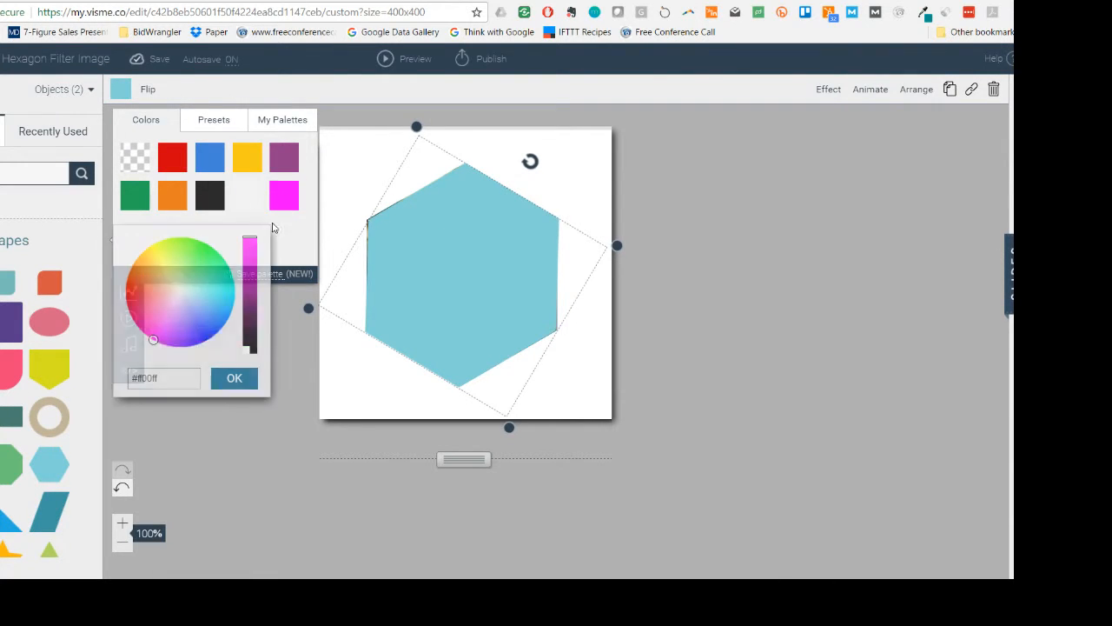
left_click(199, 375)
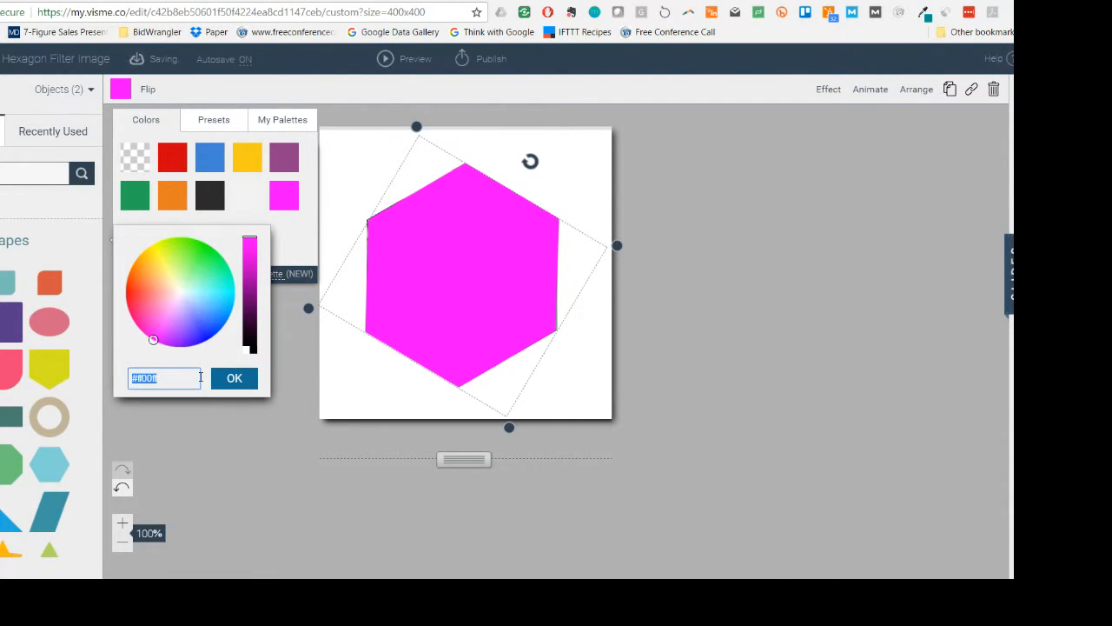
key("ctrl+v")
left_click(235, 377)
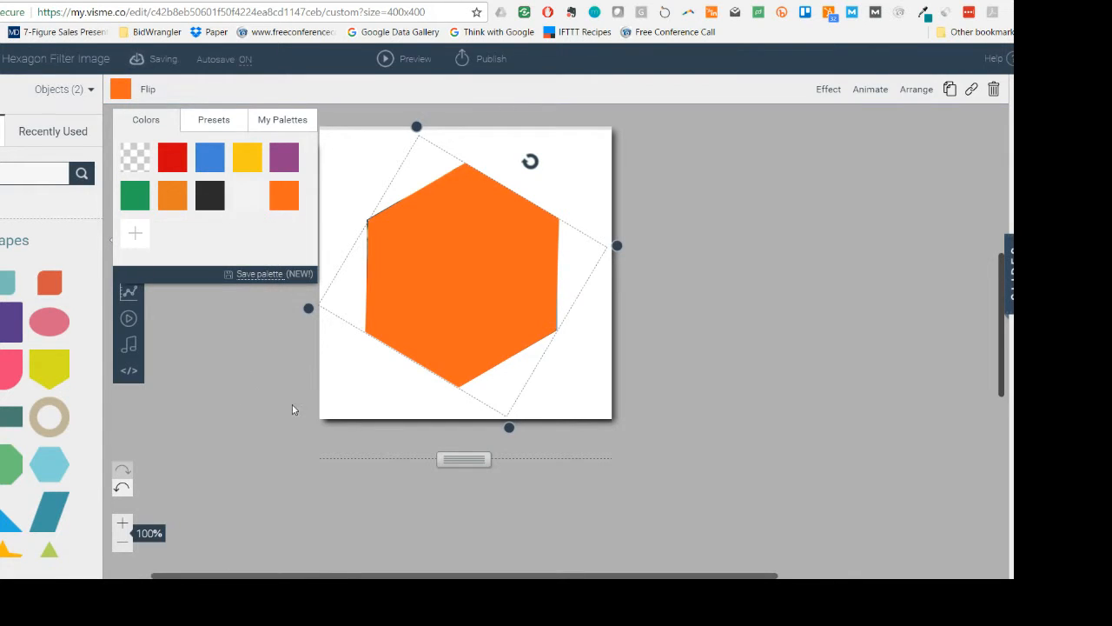
left_click(316, 423)
Lower the orange hexagon's opacity to about 60.5%.
left_click(447, 260)
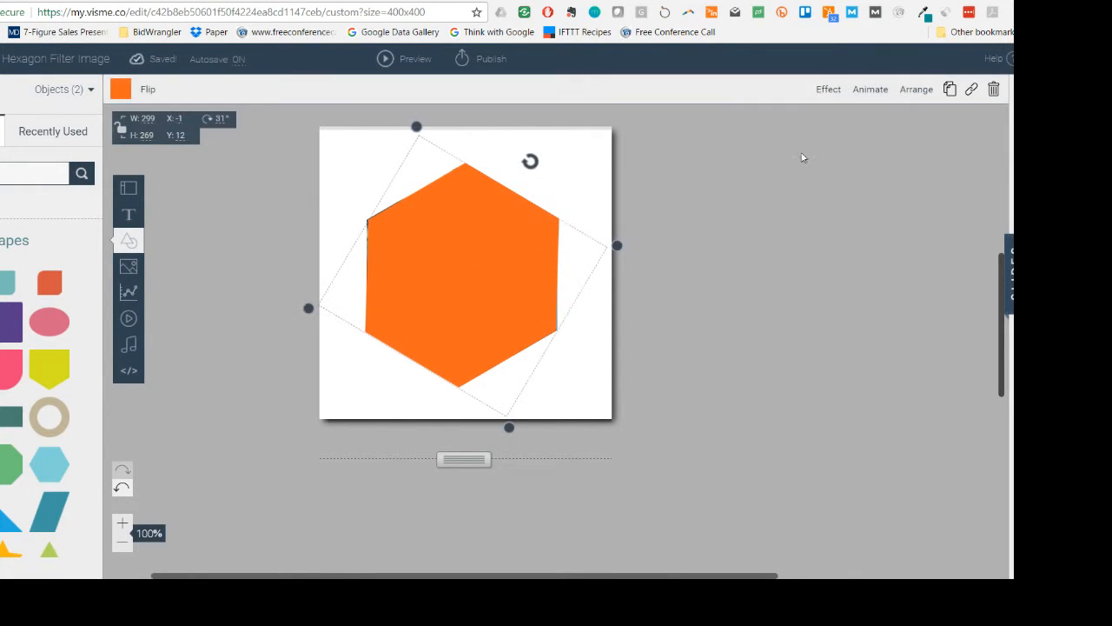
left_click(828, 92)
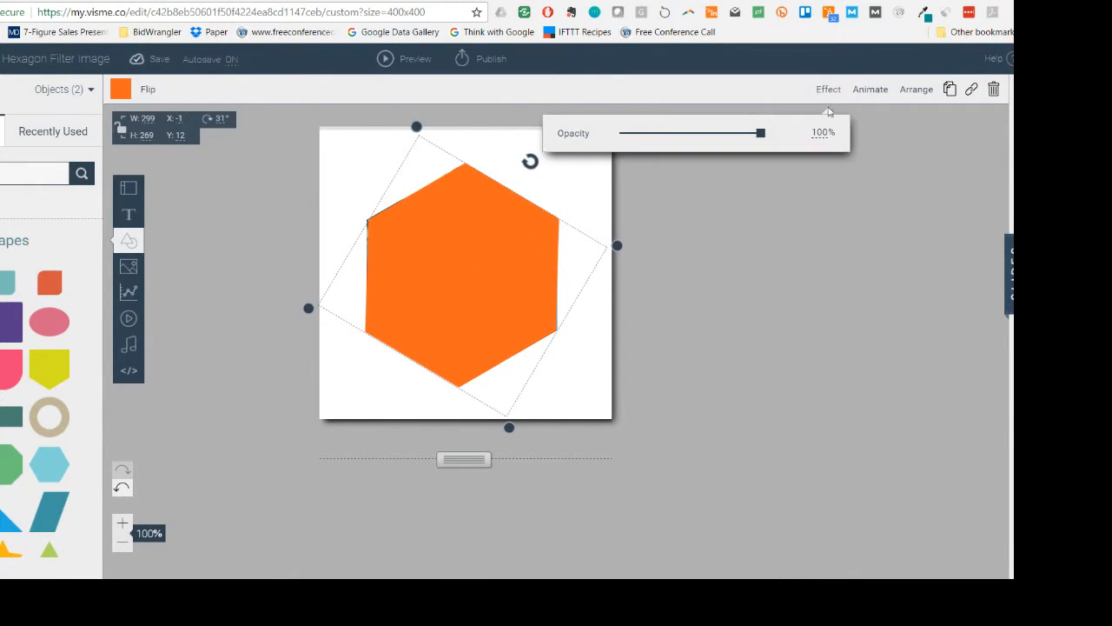
left_click_drag(760, 134, 704, 143)
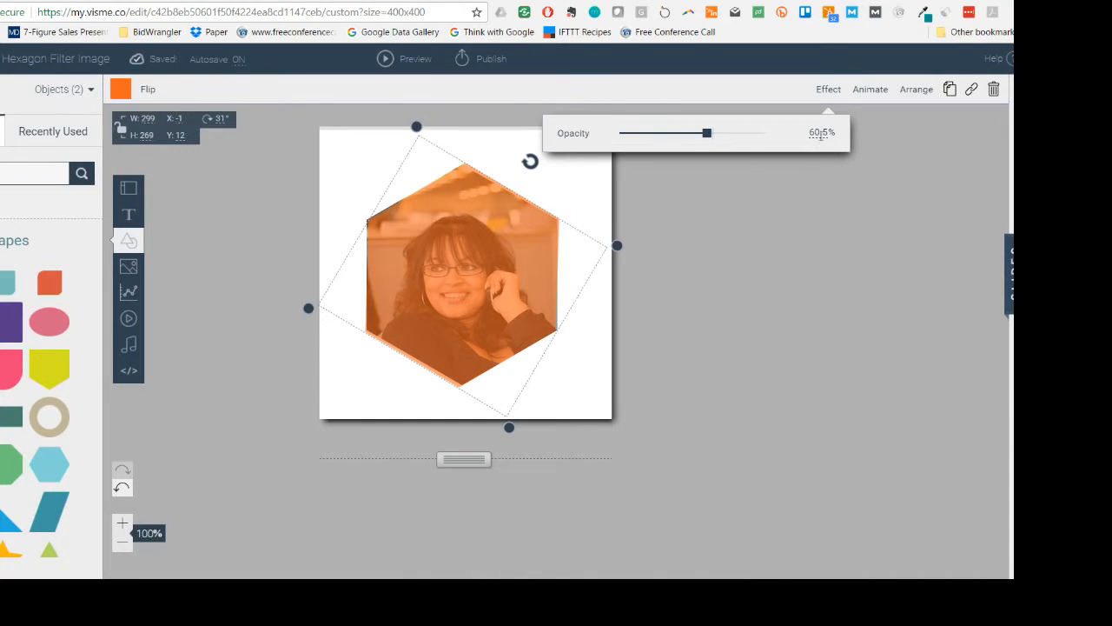
left_click(732, 245)
Resize the orange hexagon to about 295 x 265 and align it with the photo at X -2, Y 12.
left_click_drag(457, 263, 454, 258)
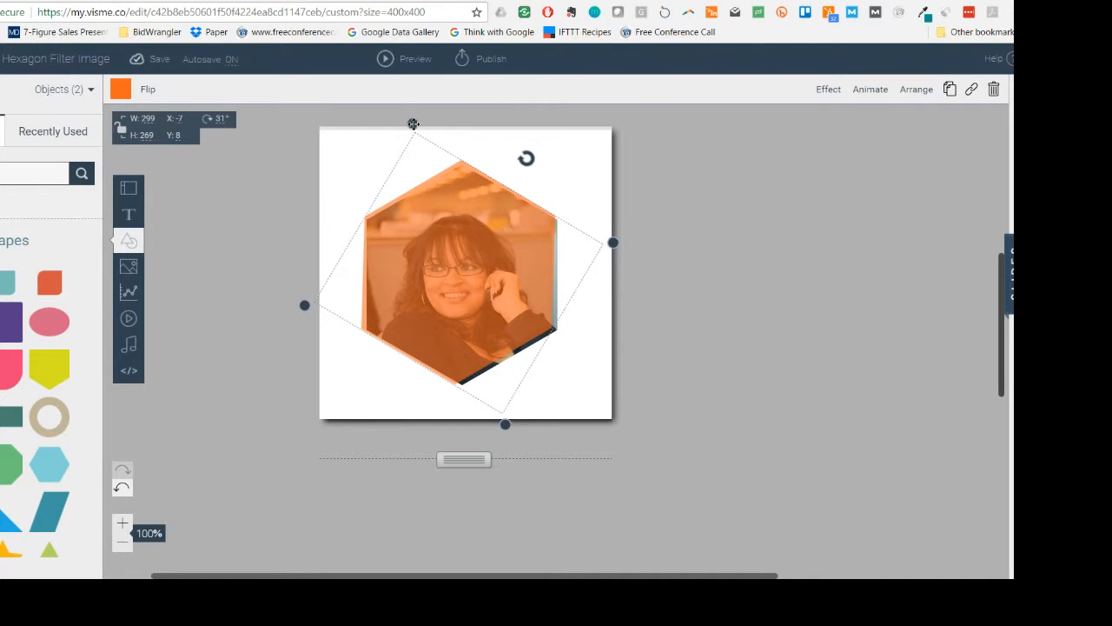
left_click_drag(414, 124, 414, 128)
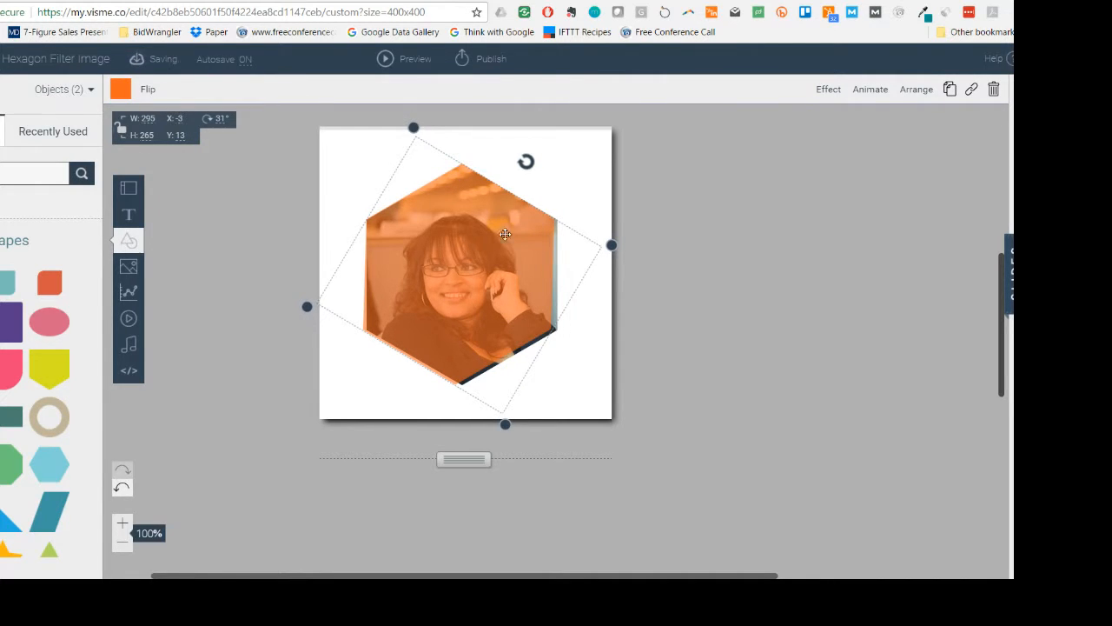
left_click_drag(519, 237, 519, 235)
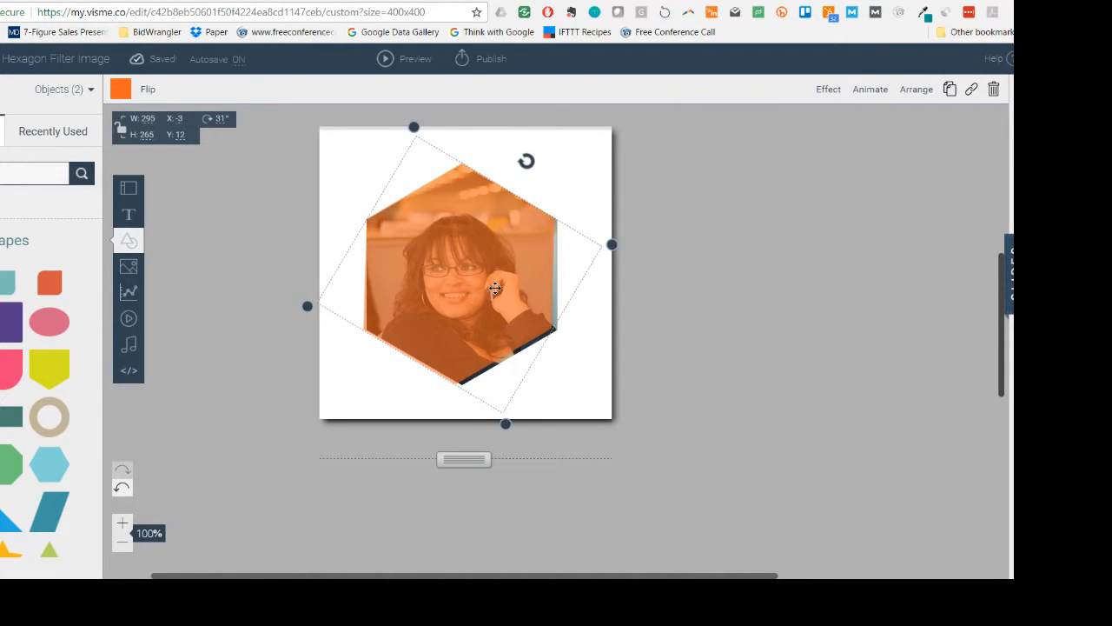
left_click_drag(494, 289, 489, 285)
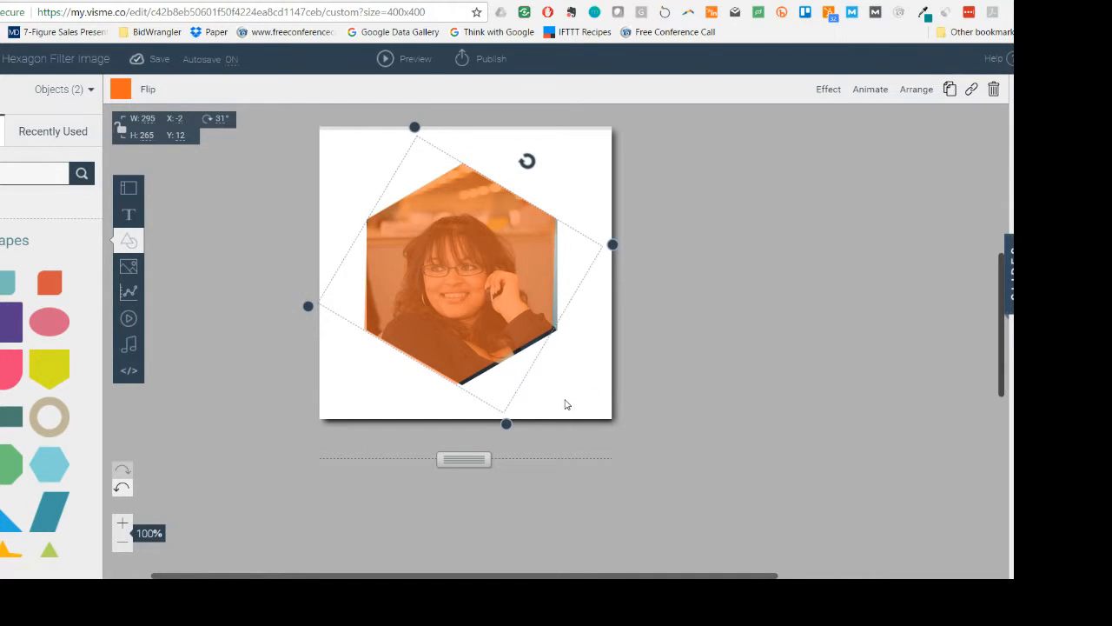
left_click(764, 410)
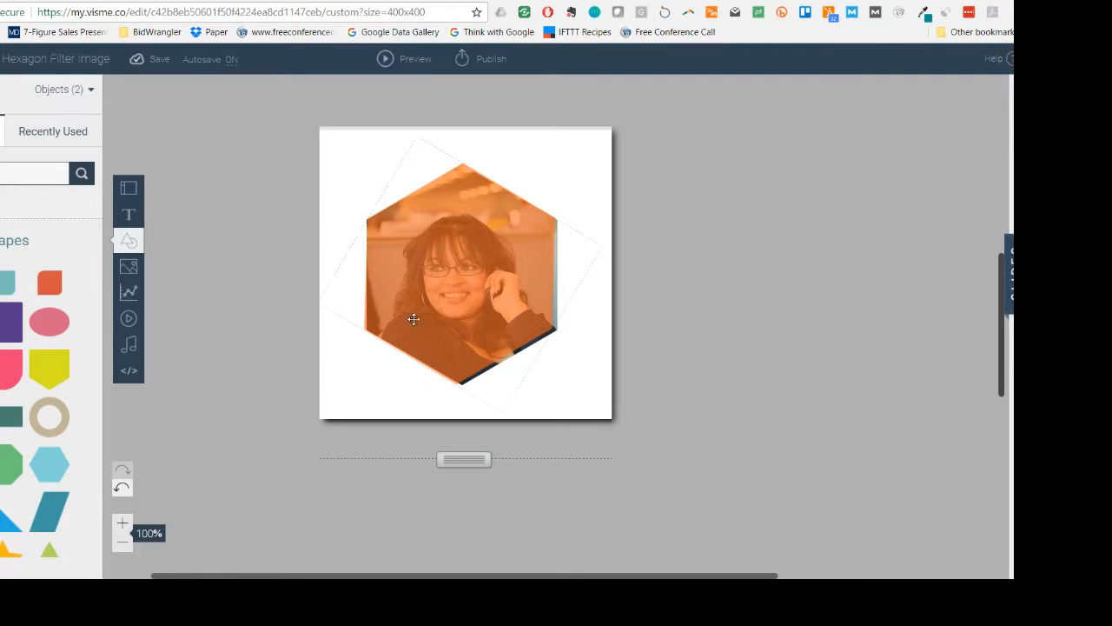
Stretch the orange hexagon to about 305 x 264 at X -2, Y 11 to cover the photo's exposed lower edge.
left_click(467, 287)
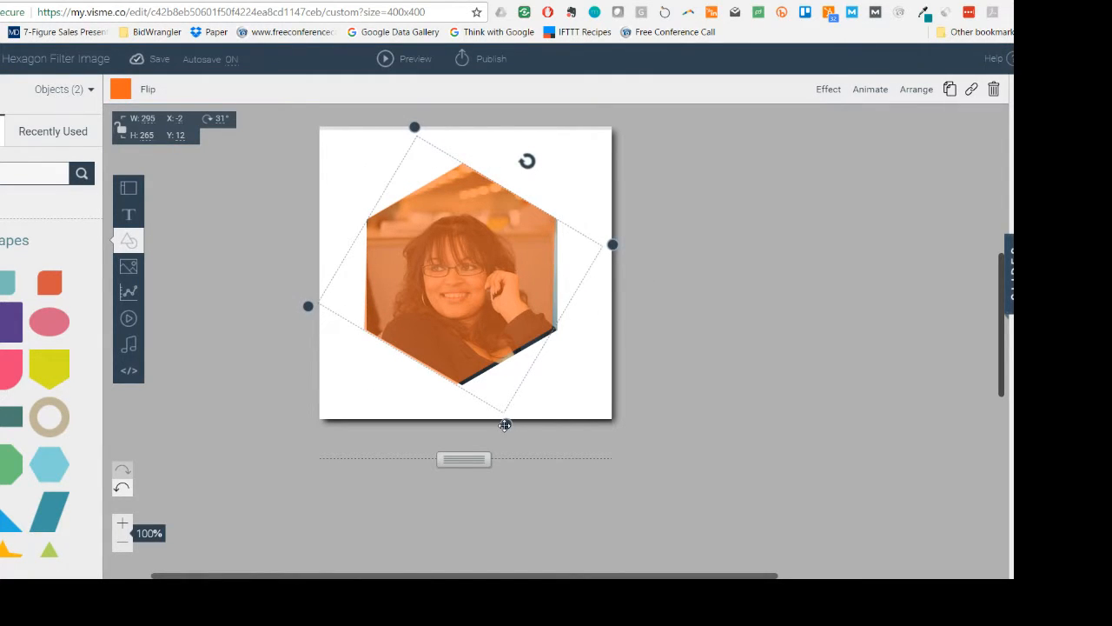
left_click_drag(505, 425, 509, 423)
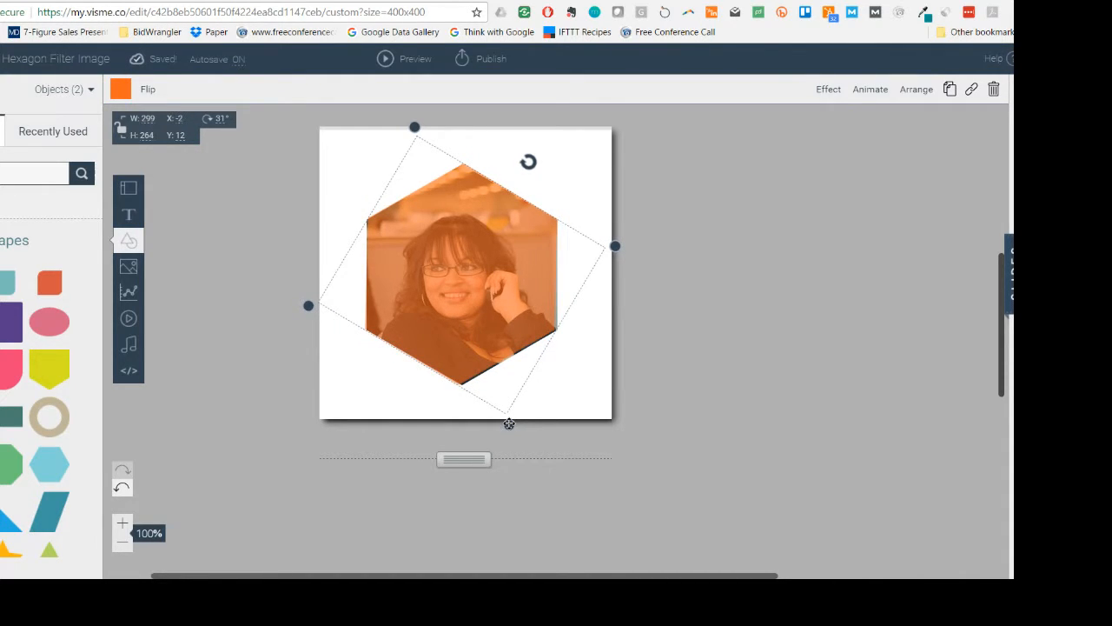
left_click(678, 316)
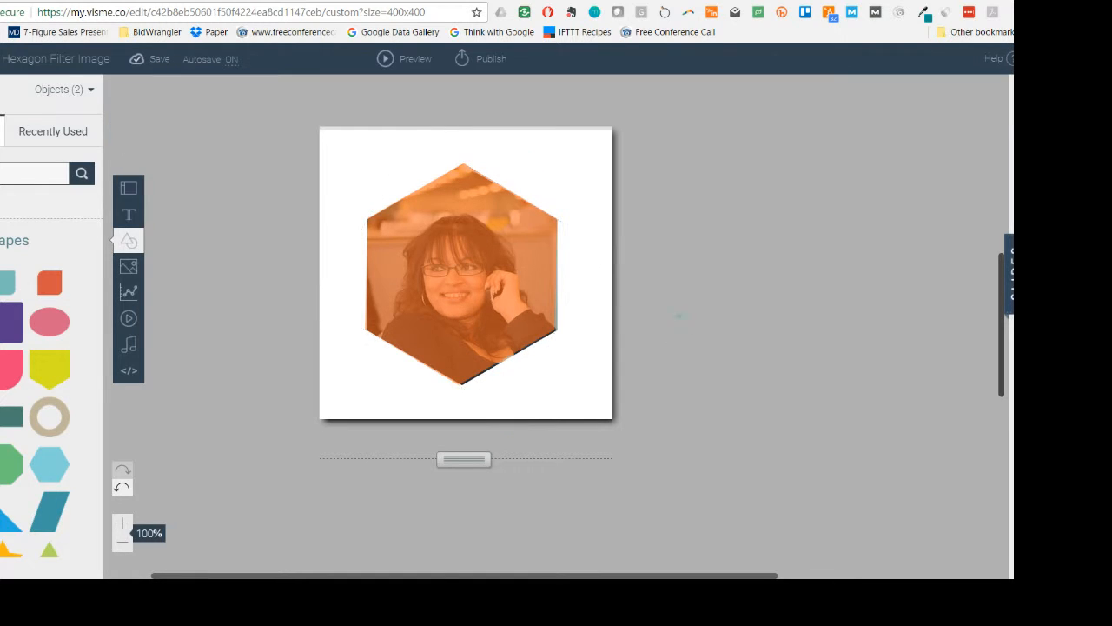
left_click(487, 317)
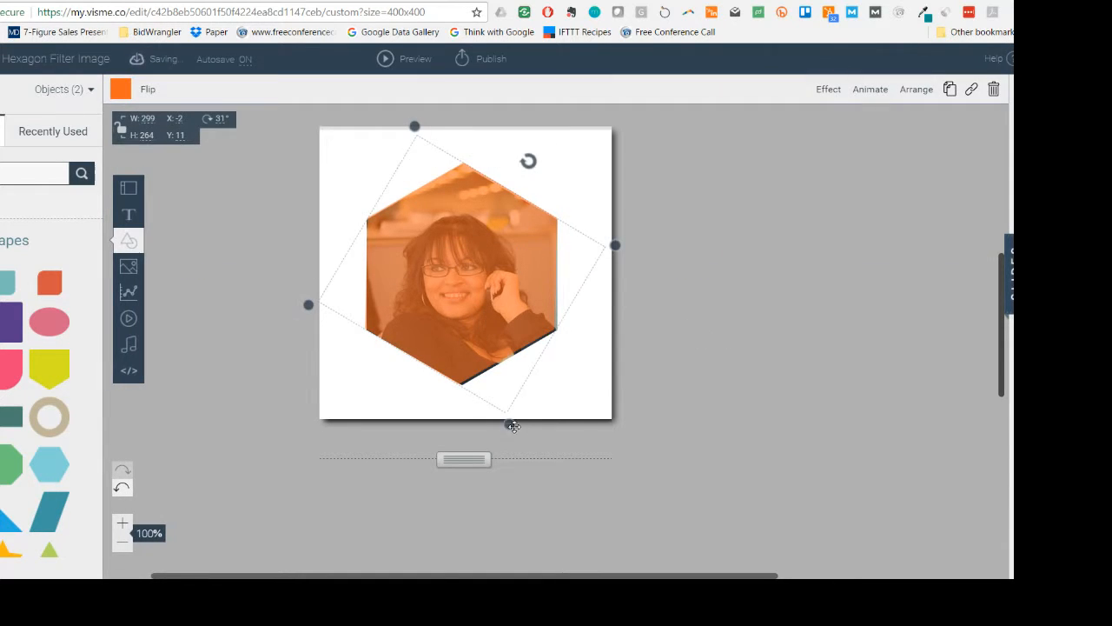
left_click_drag(510, 422, 513, 425)
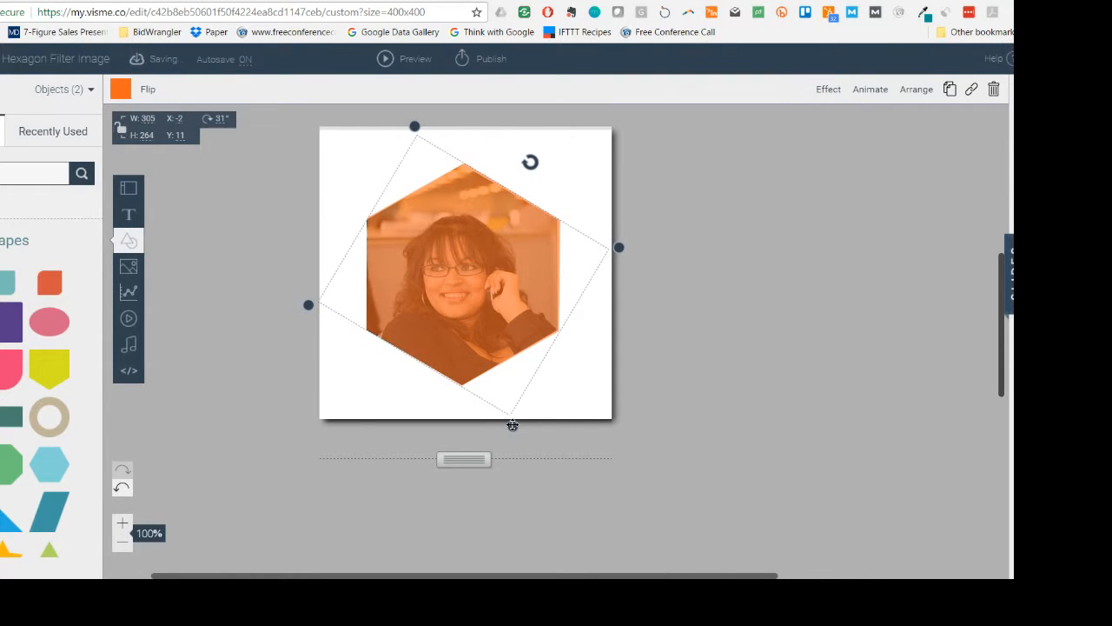
left_click(686, 337)
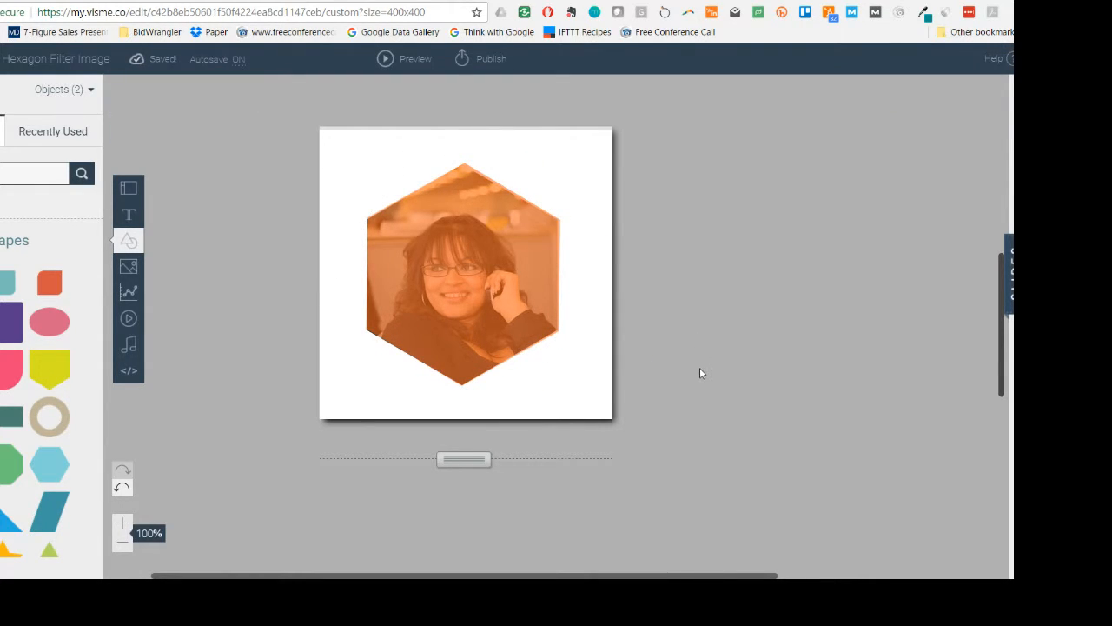
Narrow the orange hexagon overlay to about 299 x 264 at X -1, Y 11.
left_click(491, 358)
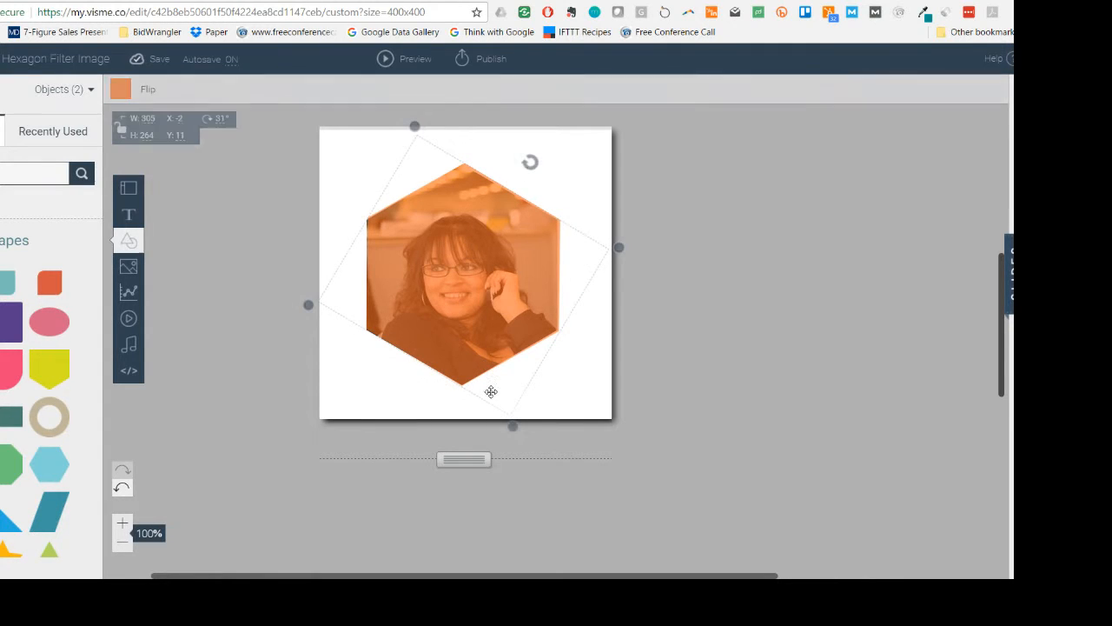
left_click_drag(512, 424, 509, 422)
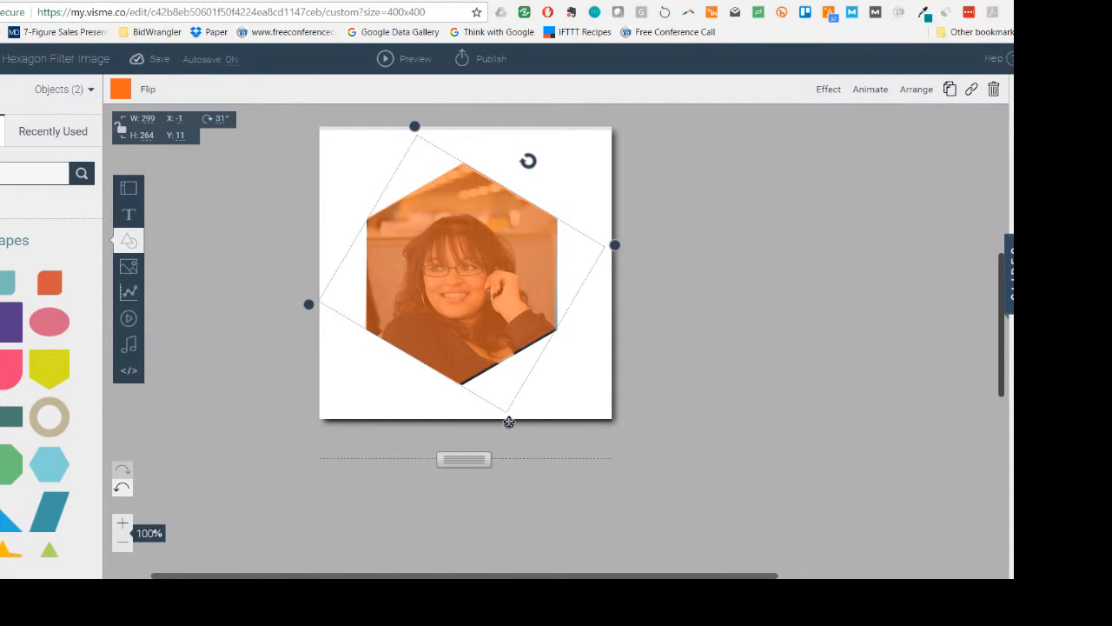
left_click(737, 355)
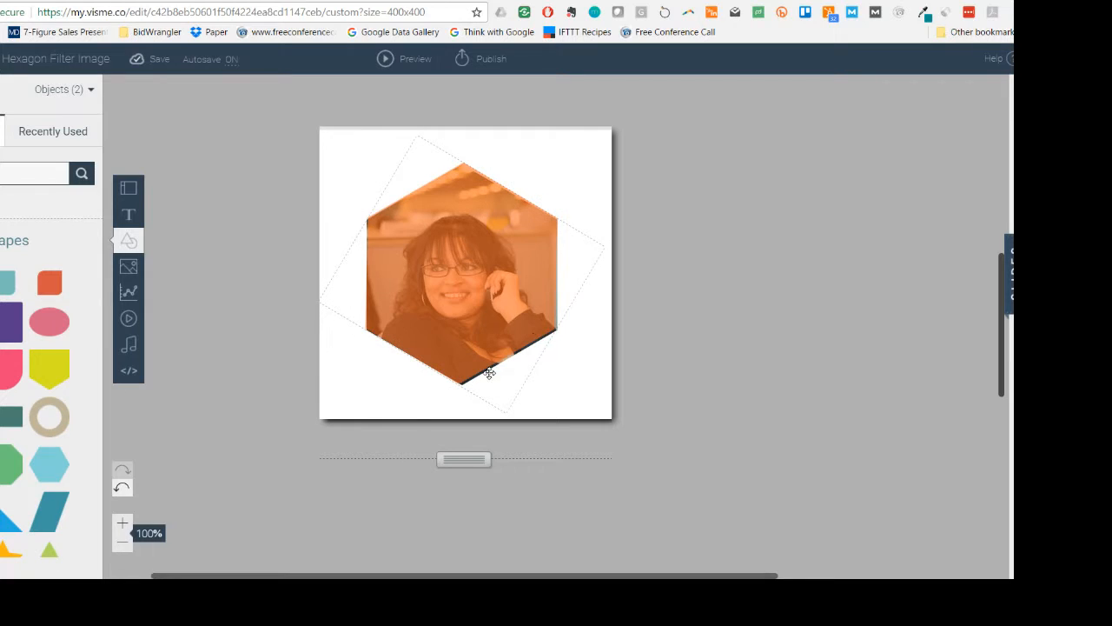
Download the hexagon project as a PNG image and show the downloaded file in its folder.
left_click(494, 60)
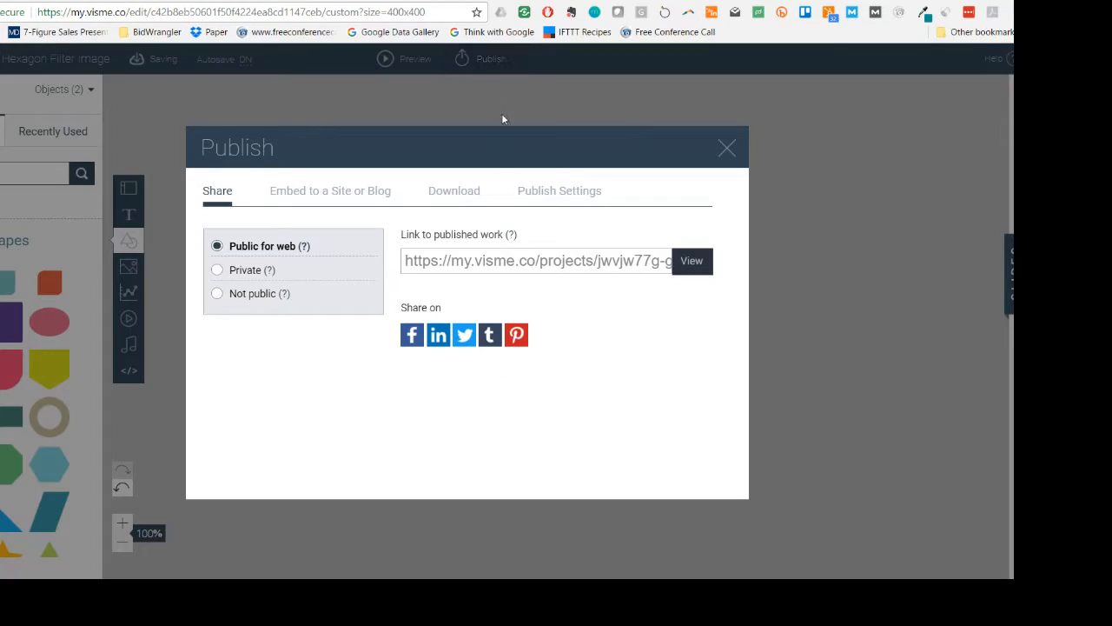
left_click(461, 191)
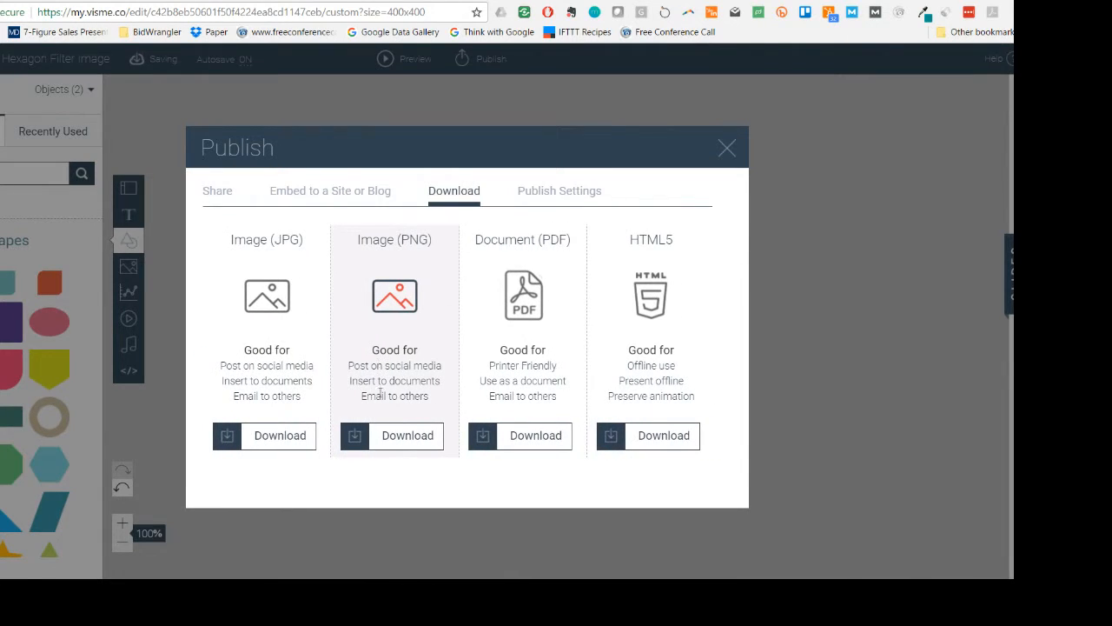
left_click(387, 437)
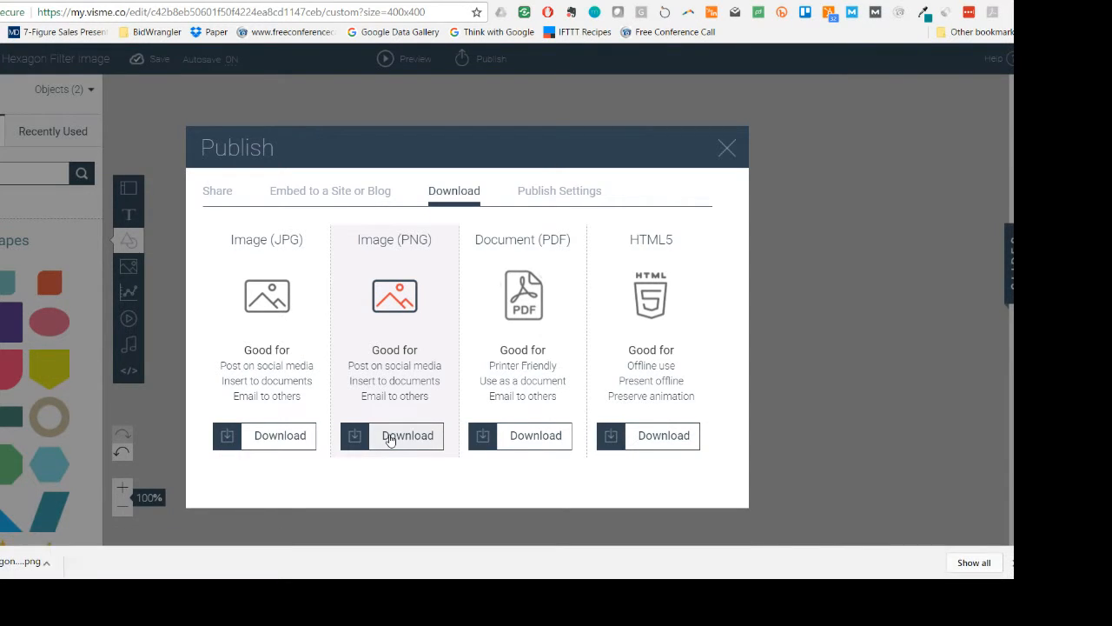
left_click(55, 566)
left_click(79, 514)
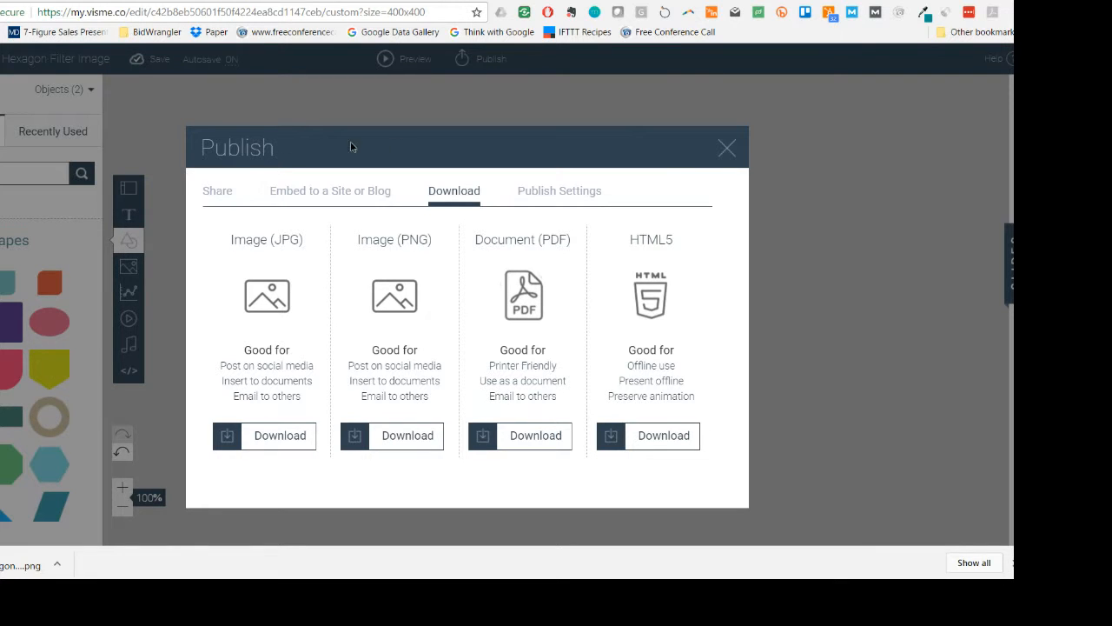
Rename the downloaded General-Hexagon-Filter-Image file as InstruLogic Testimonial Lady and move the Downloads window out of the way.
mouse_move(647, 79)
left_mouse_down()
mouse_move(564, 183)
mouse_move(636, 84)
left_mouse_up()
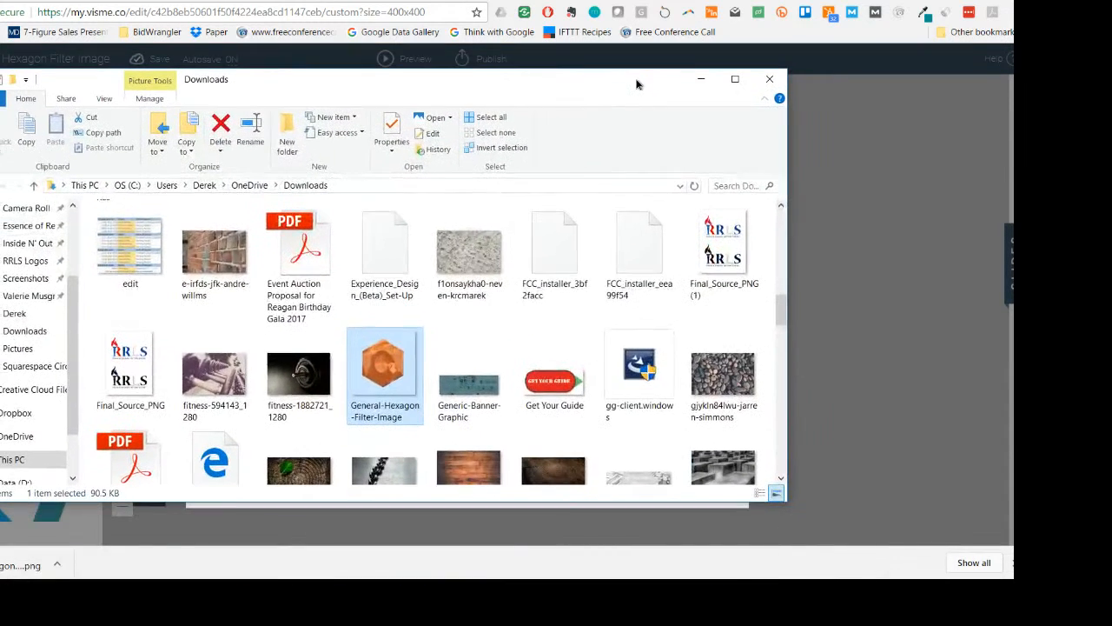
left_click(378, 415)
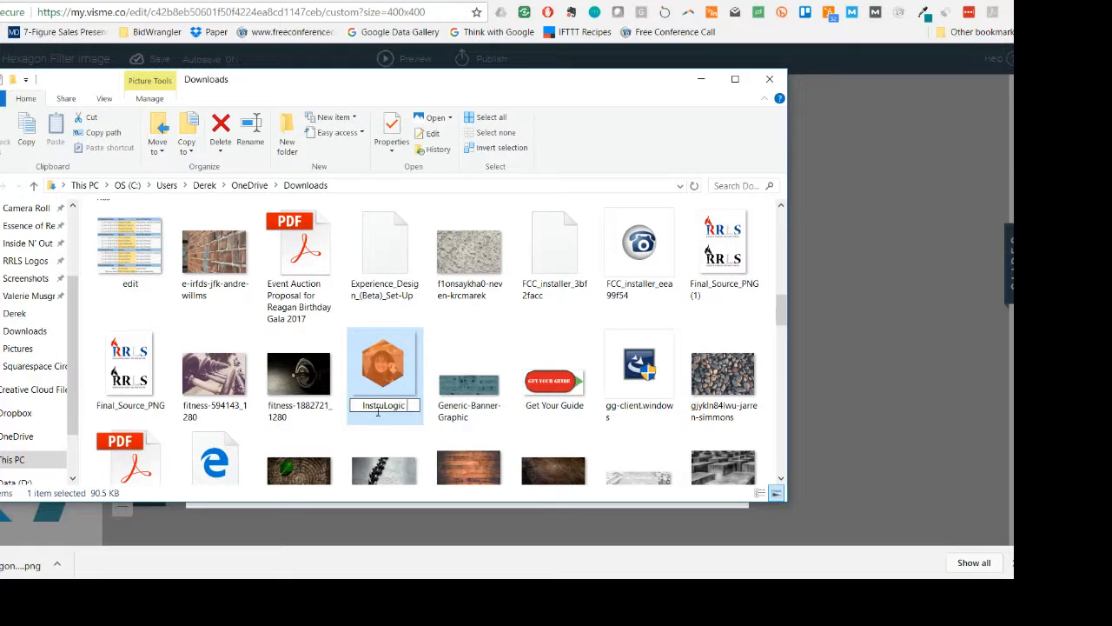
type("InstruLogic Testimonial")
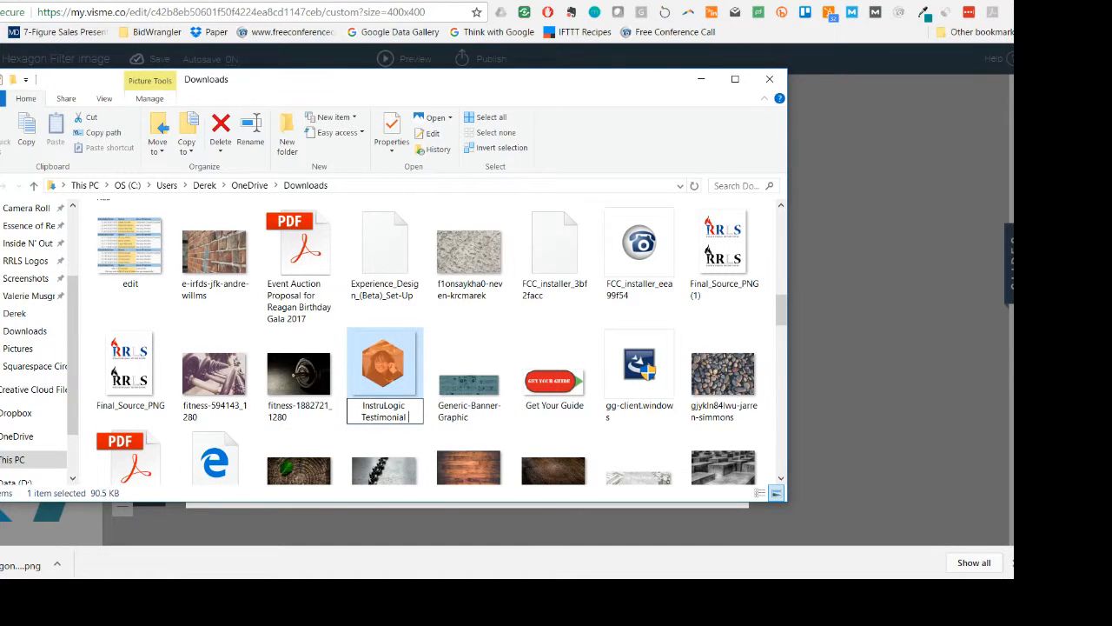
type(" Lady")
key("Return")
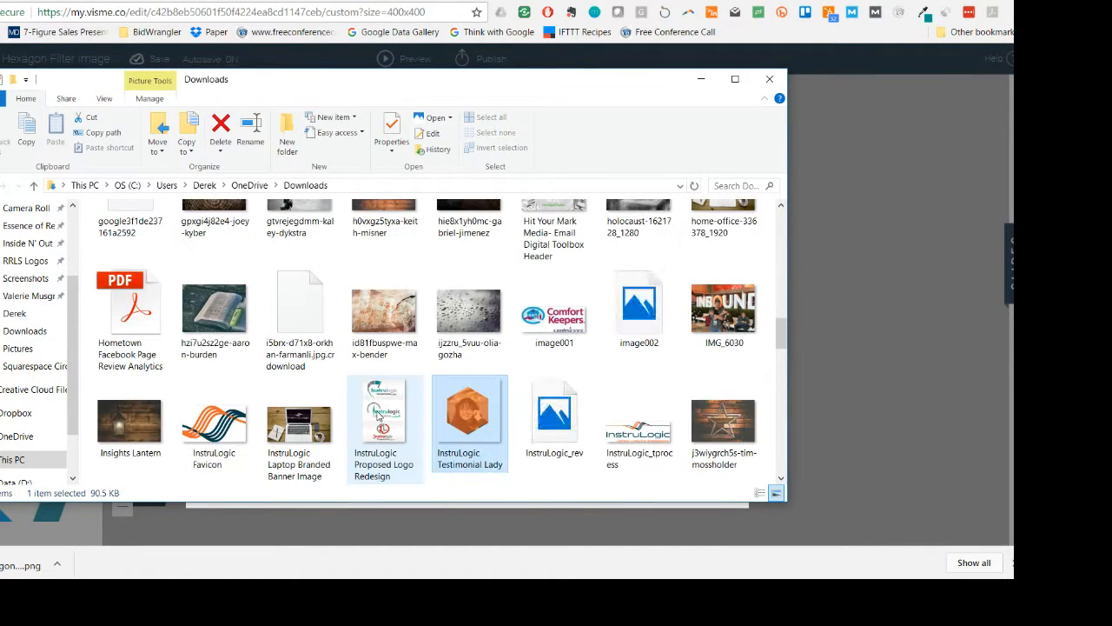
left_click_drag(508, 89, 0, 95)
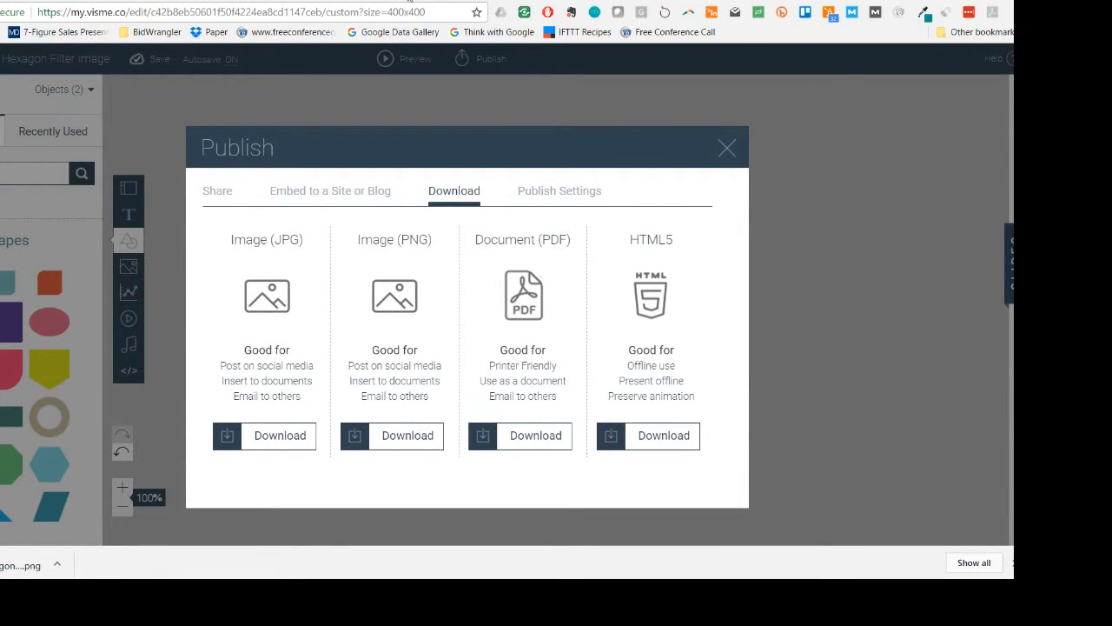
Switch to the InstruLogic Squarespace site and open its Testimonials page for editing, accepting Headphone in the audio device prompt.
left_click(409, 2)
scroll(645, 281, "up", 5)
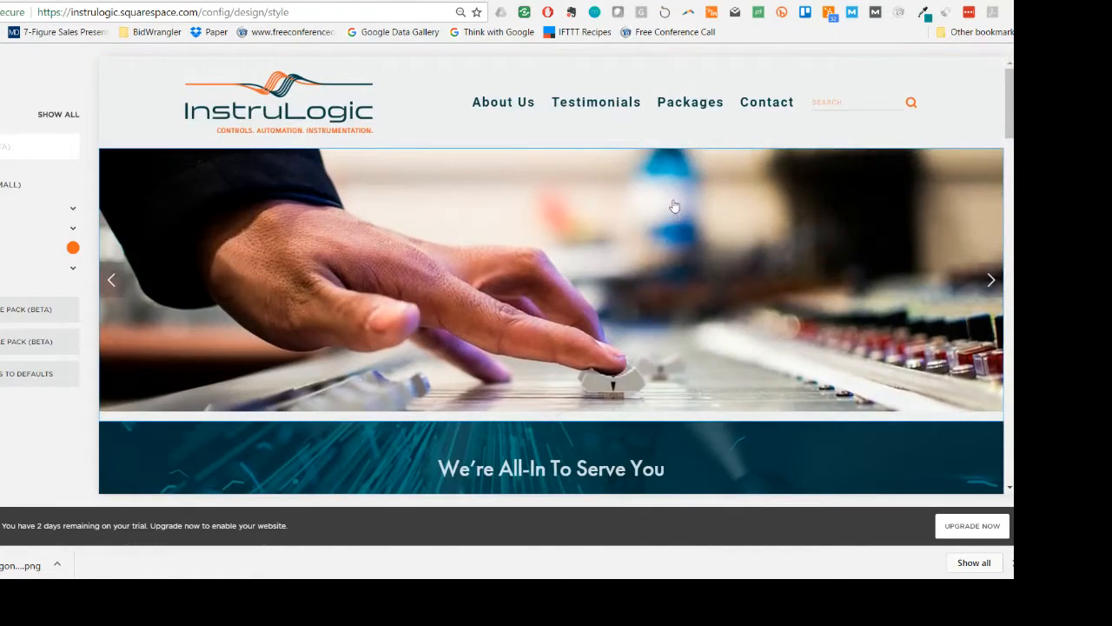
left_click(611, 108)
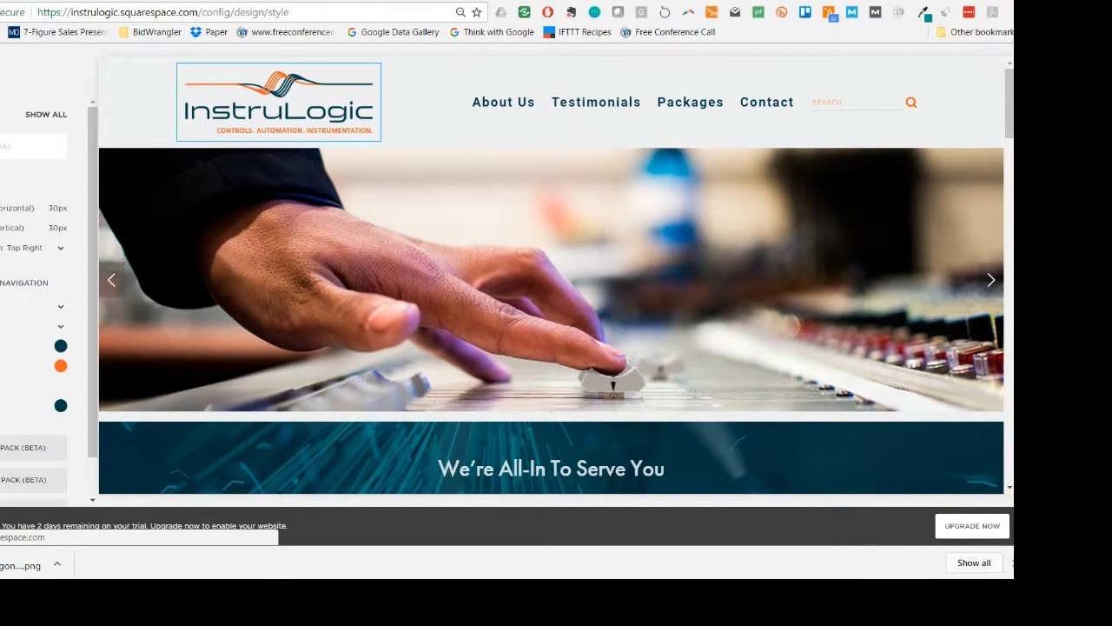
left_click(0, 78)
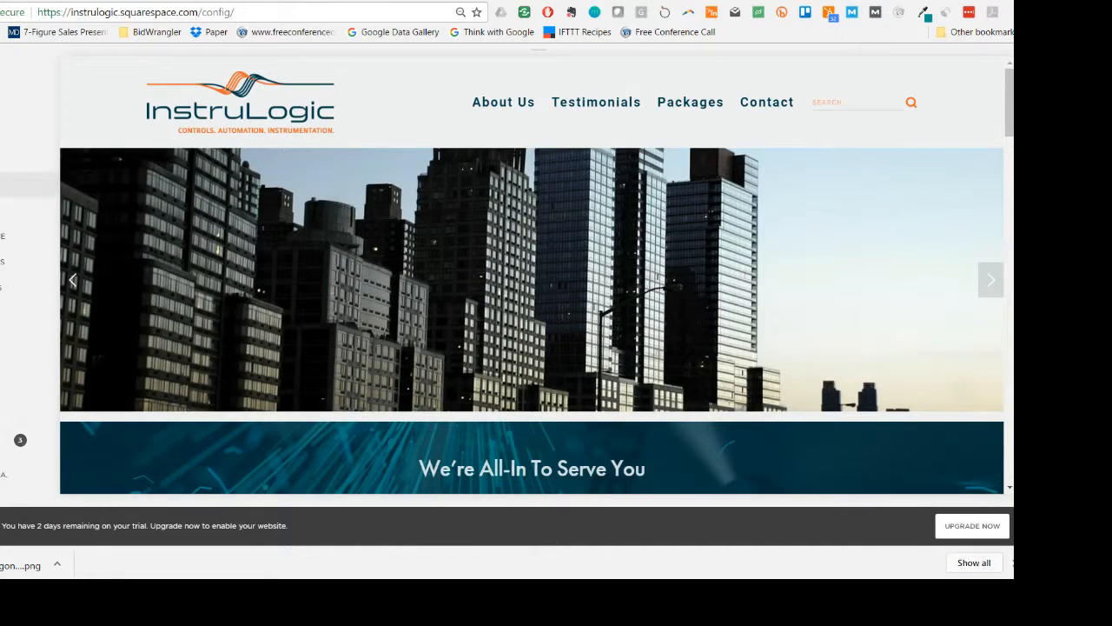
left_click(20, 440)
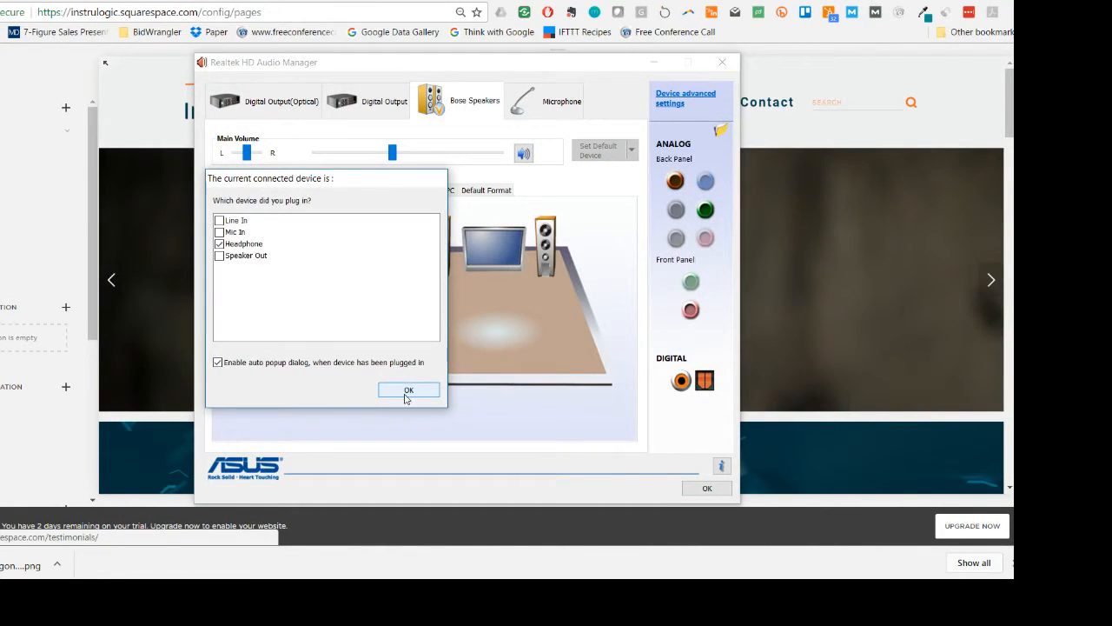
left_click(404, 391)
left_click(707, 487)
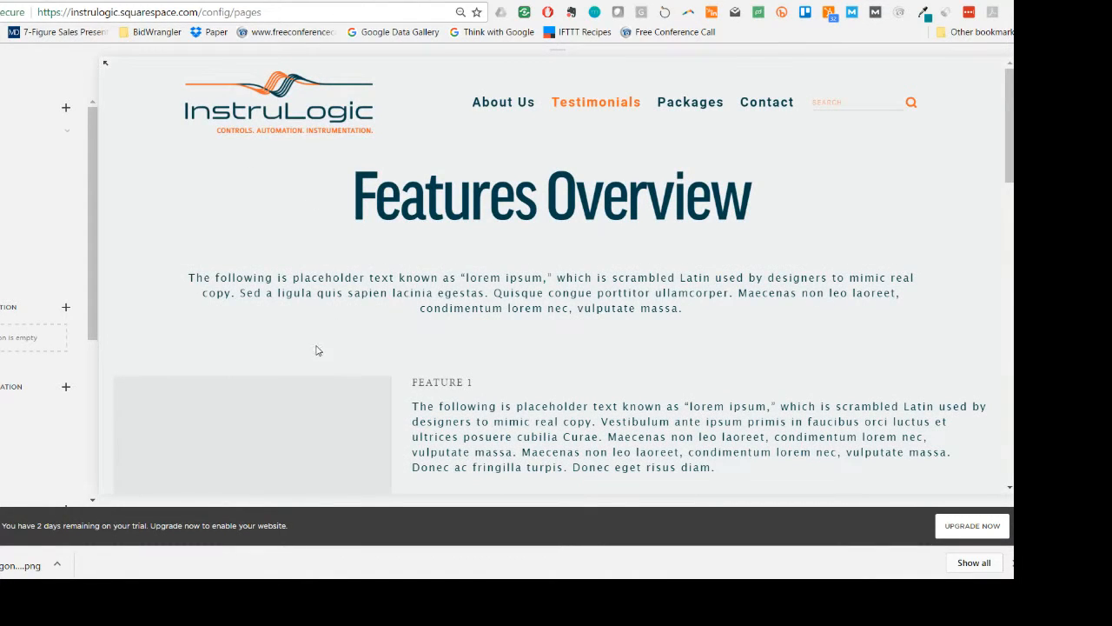
Edit the Testimonials page content and add the downloaded hexagon PNG to the empty image block beside Feature 1.
scroll(316, 351, "down", 3)
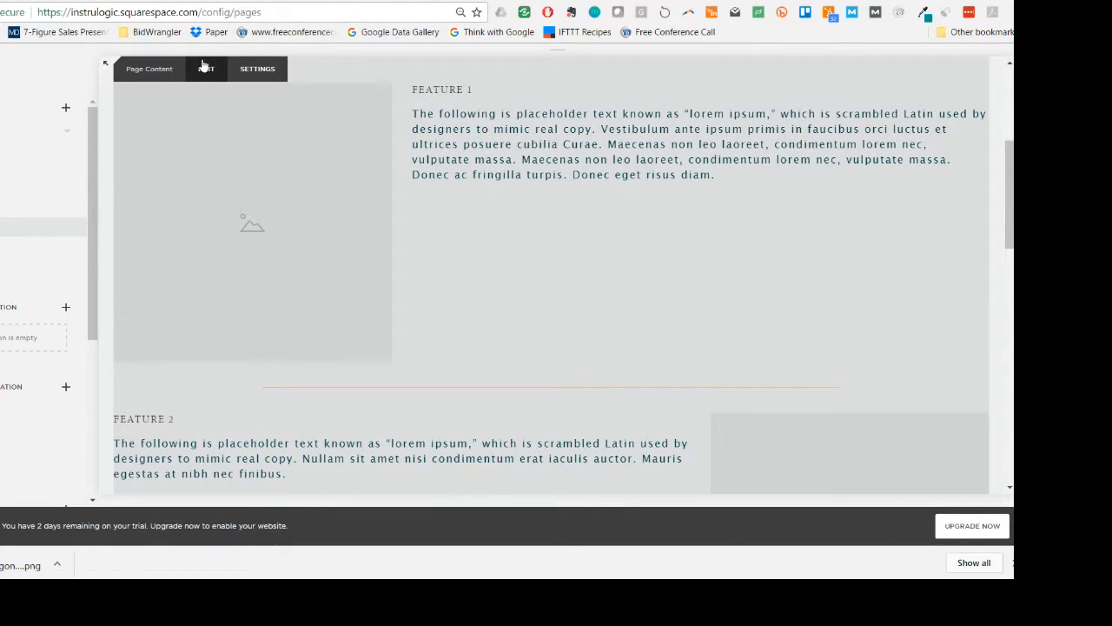
left_click(206, 69)
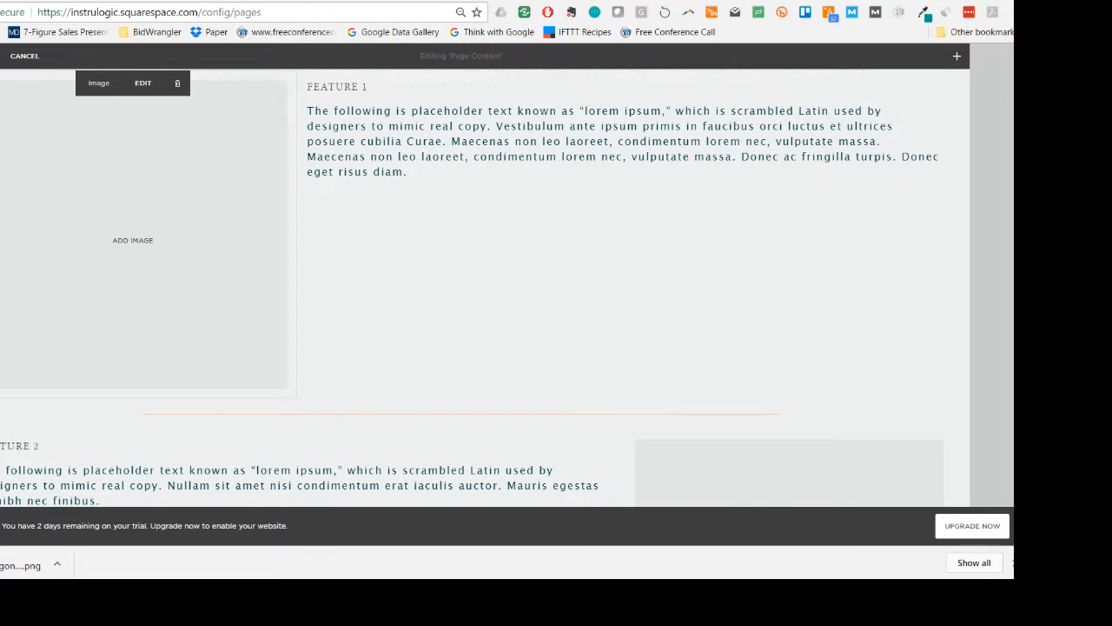
left_click(140, 84)
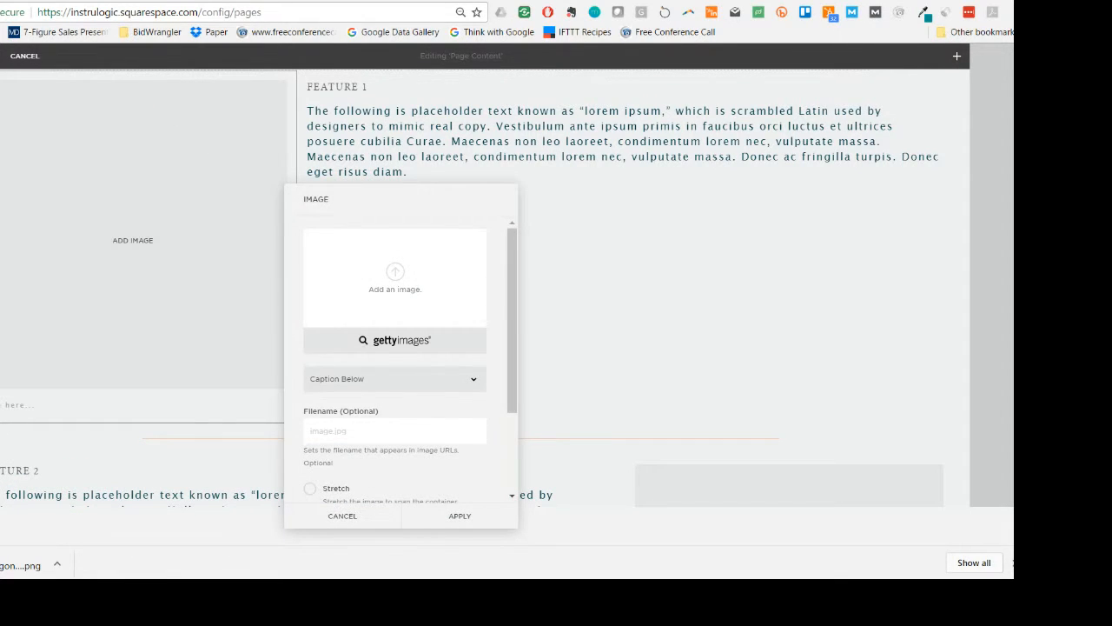
left_click_drag(19, 565, 409, 306)
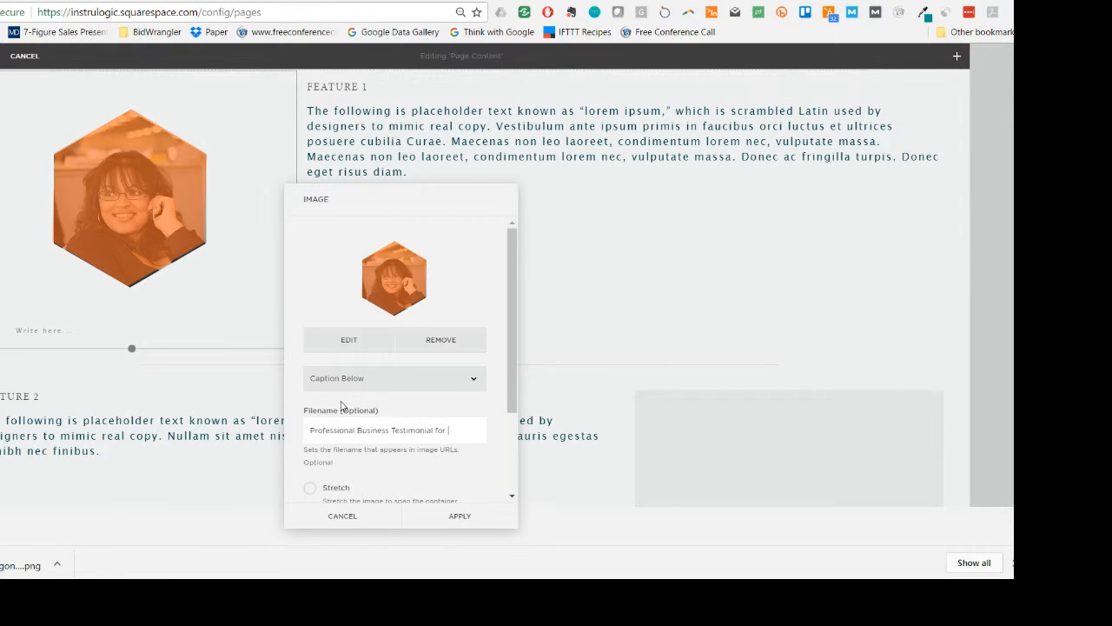
Set the image's filename to "Professional Business Testimonial for InstruLogic" and apply the image settings.
type("Logic")
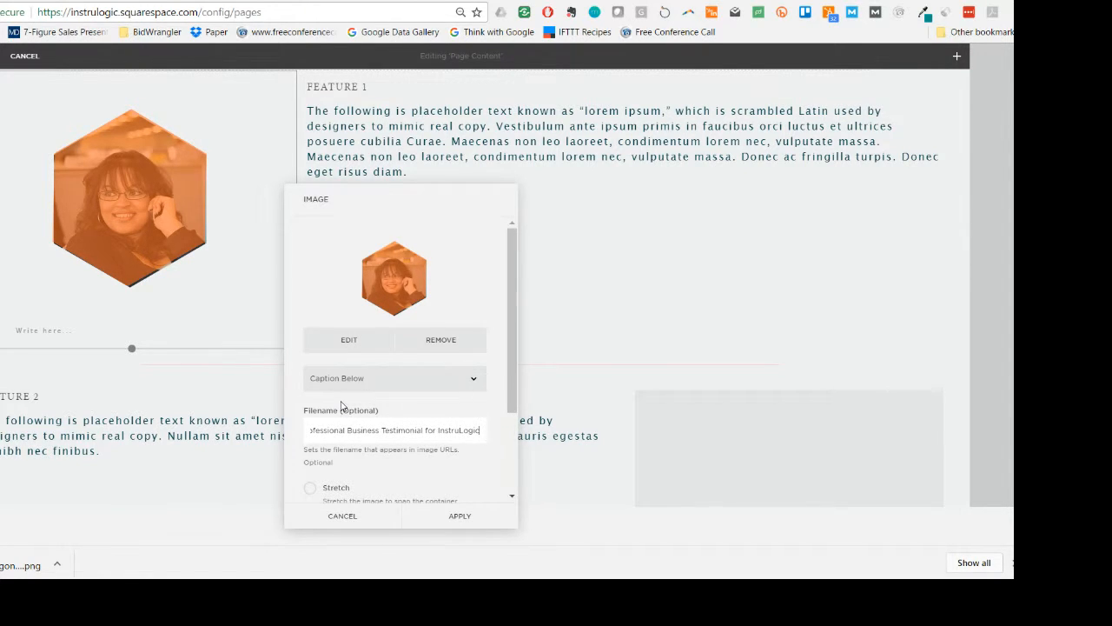
scroll(373, 406, "down", 2)
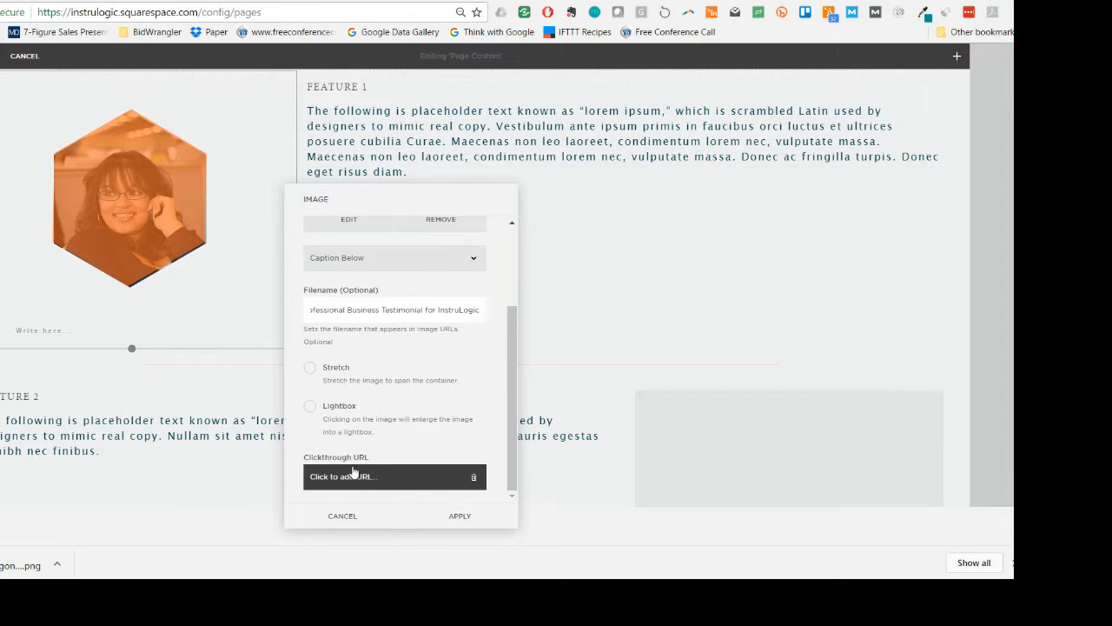
scroll(373, 473, "up", 3)
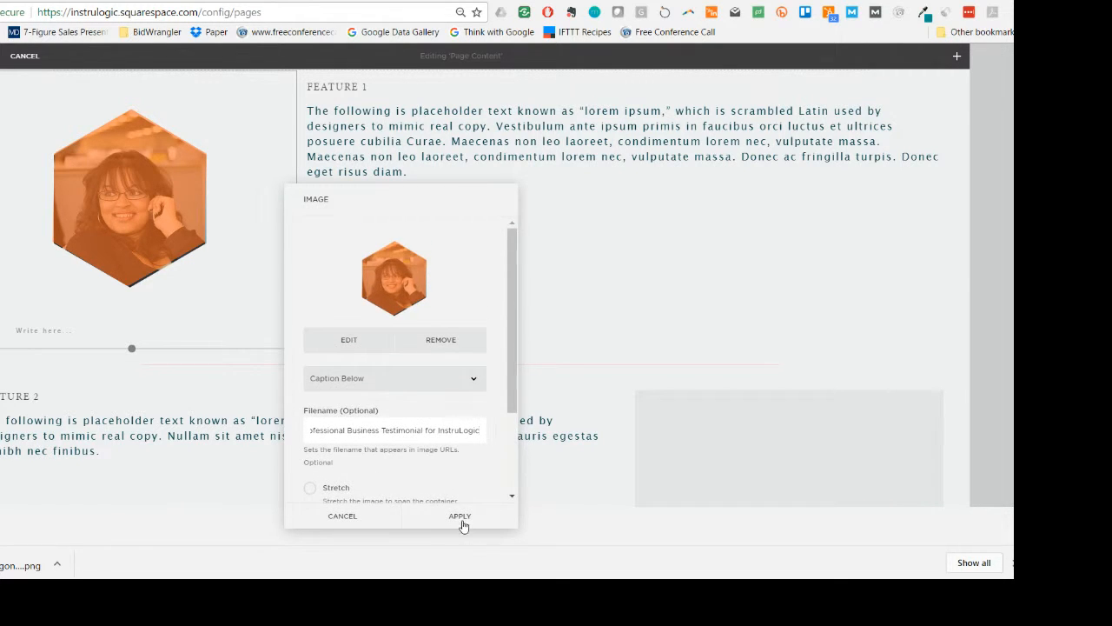
left_click(461, 518)
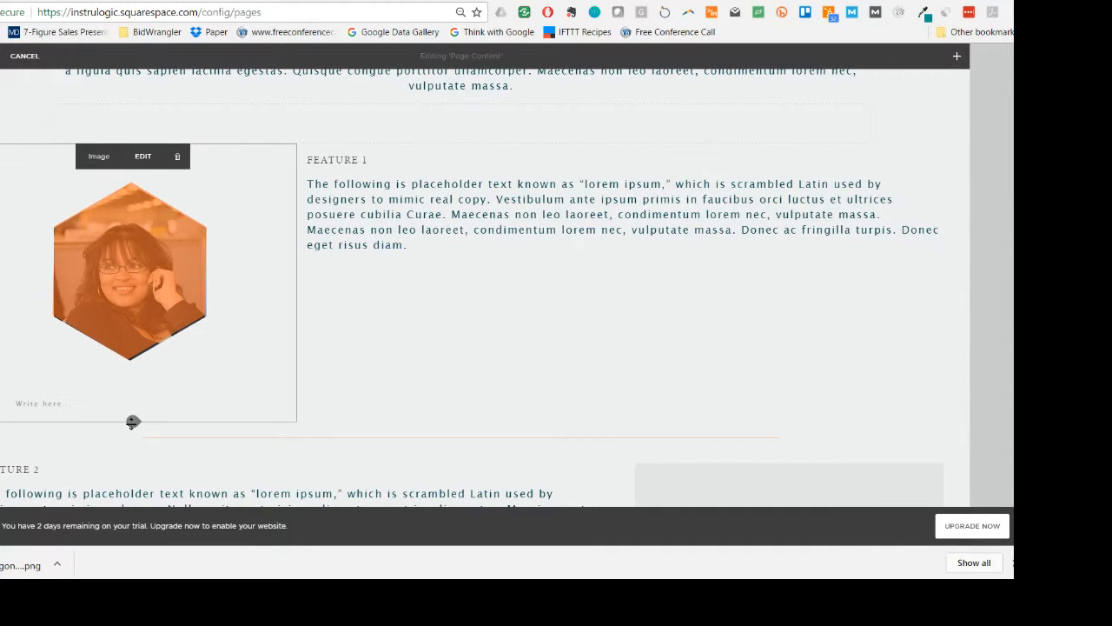
Enlarge the hexagon image by making its block taller, and try to adjust the column divider beside the Feature 1 text.
left_click_drag(133, 421, 137, 488)
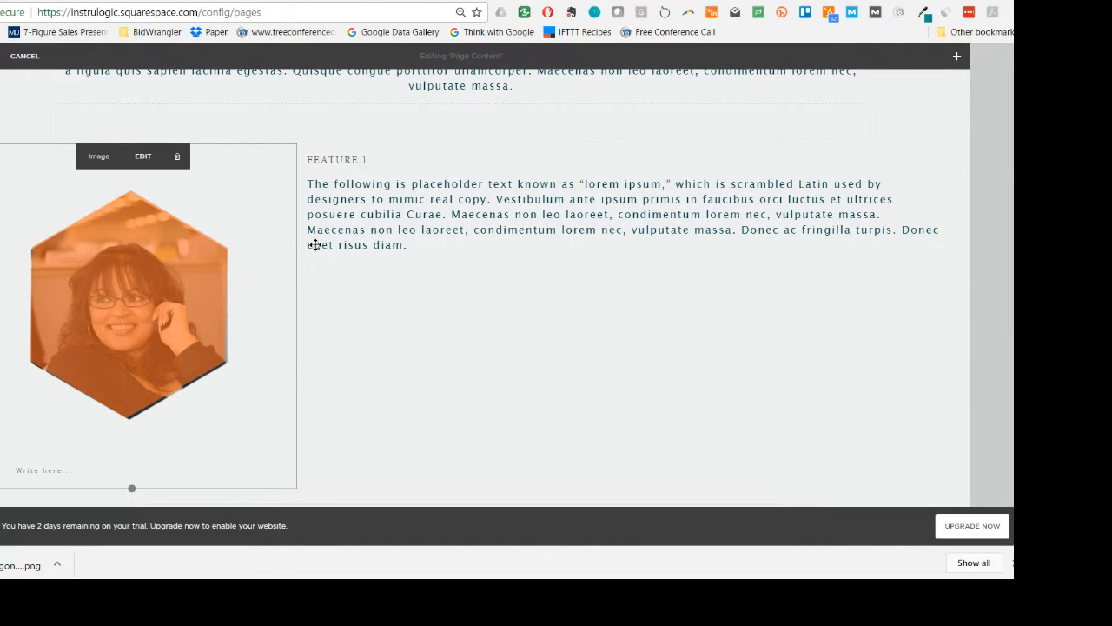
left_click_drag(362, 245, 319, 244)
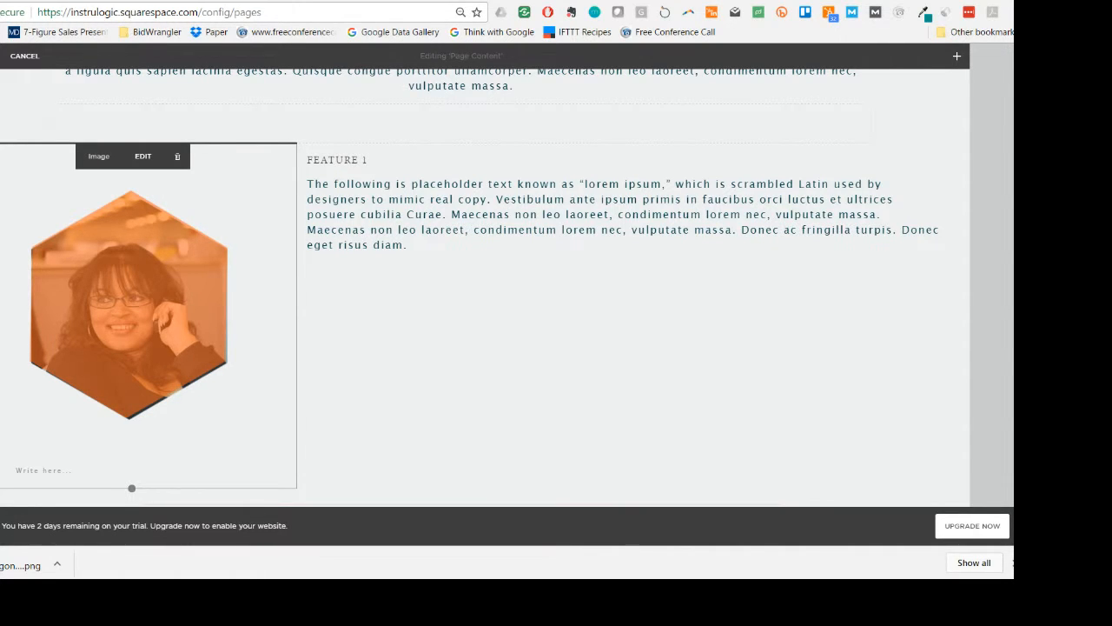
left_click(550, 331)
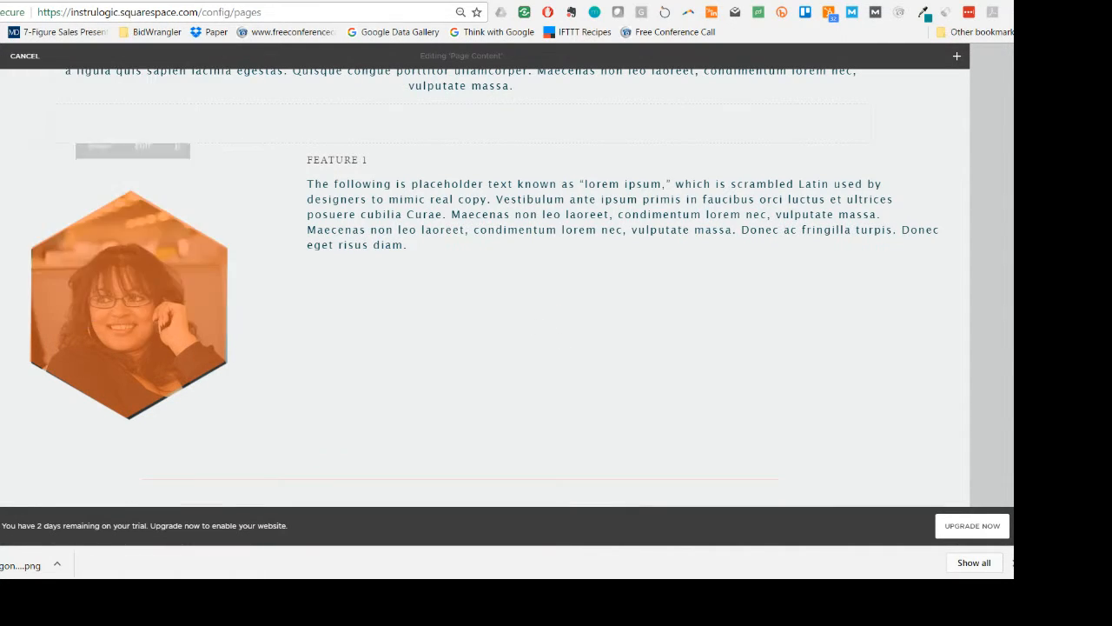
Add two spacer blocks above the Feature 1 content and arrange them side by side as equal columns.
left_click(0, 143)
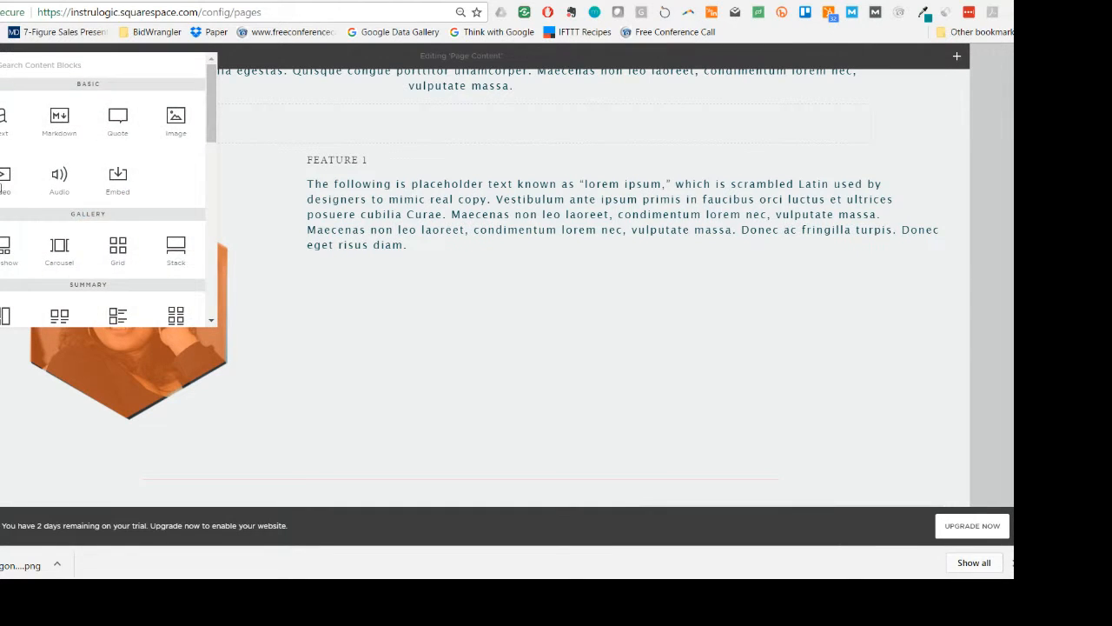
scroll(3, 187, "down", 1)
left_click(118, 314)
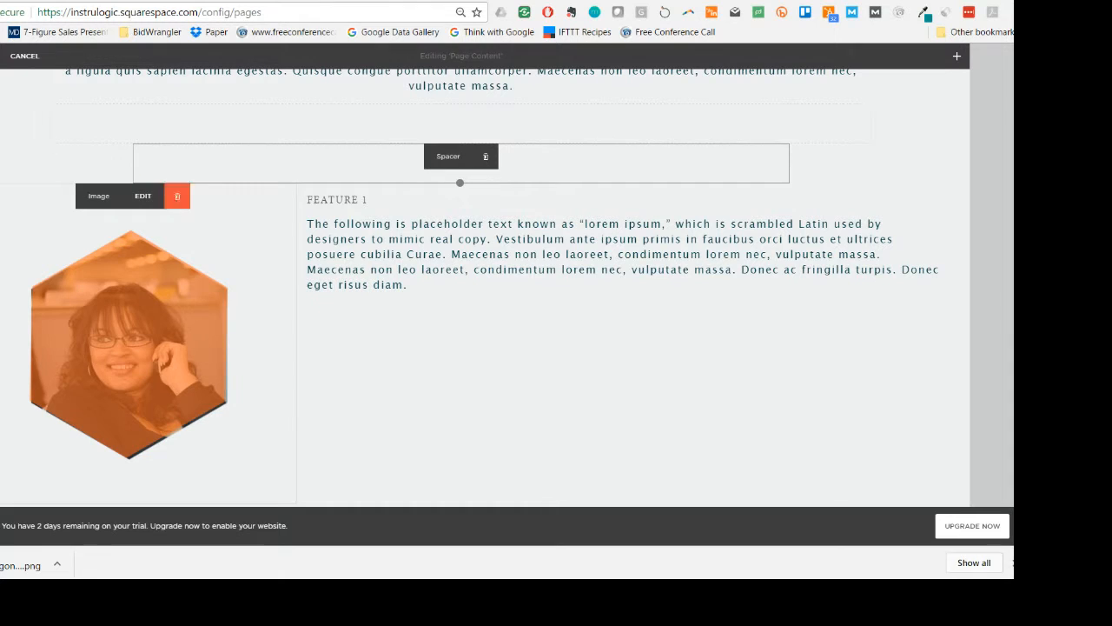
left_click(3, 184)
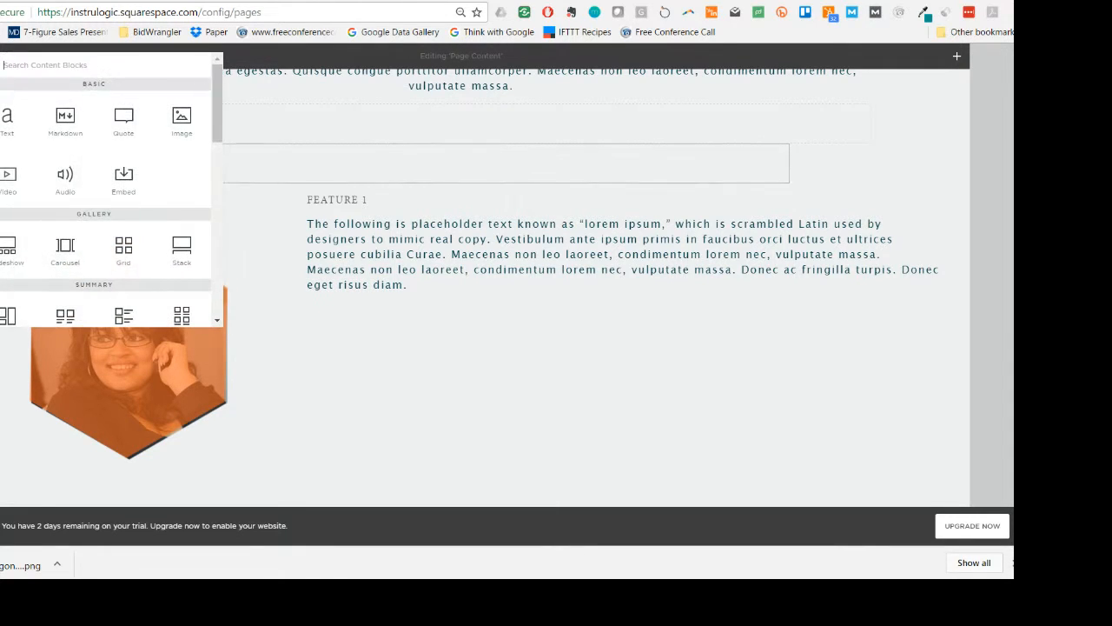
scroll(9, 252, "down", 3)
left_click(9, 248)
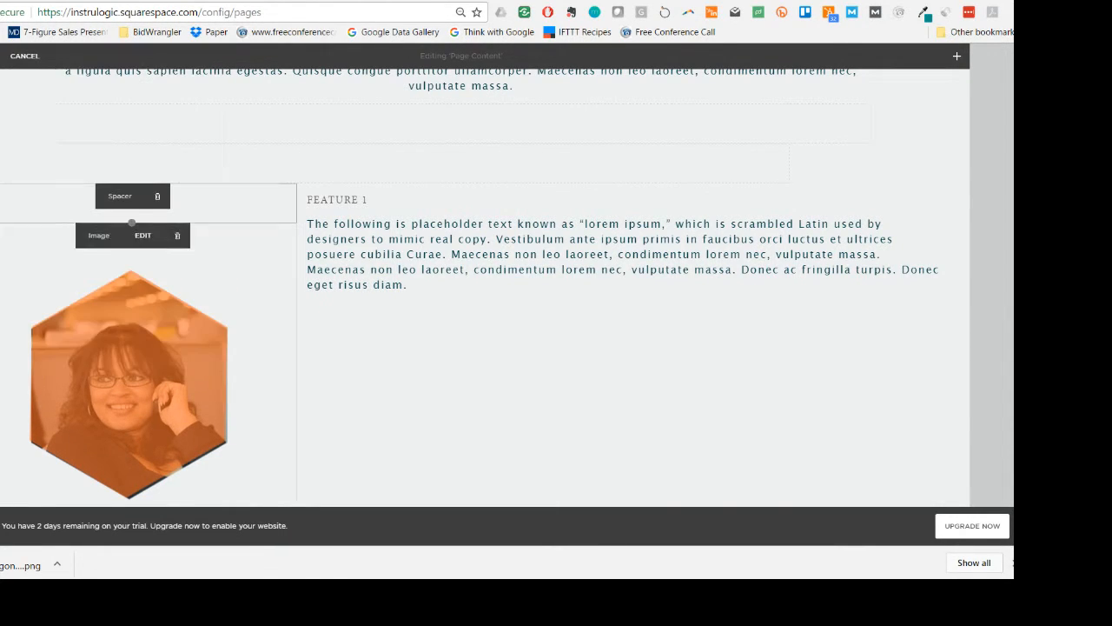
left_click_drag(133, 196, 707, 148)
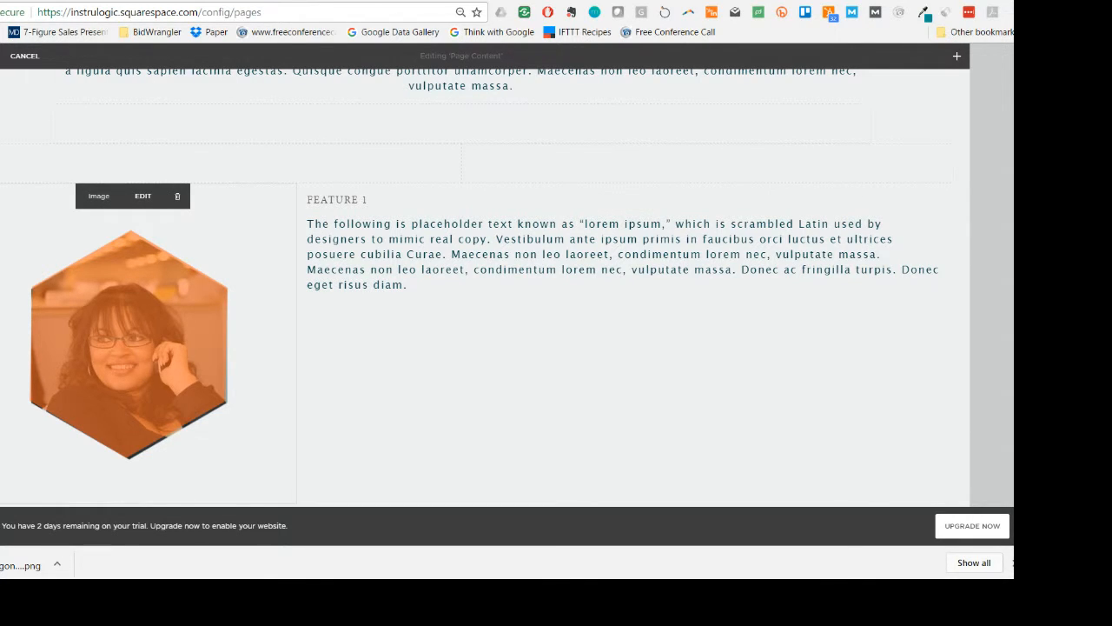
Move the hexagon image beneath the left spacer and the Feature 1 text beneath the right spacer, forming two equal columns.
left_click_drag(129, 344, 245, 218)
scroll(568, 322, "down", 3)
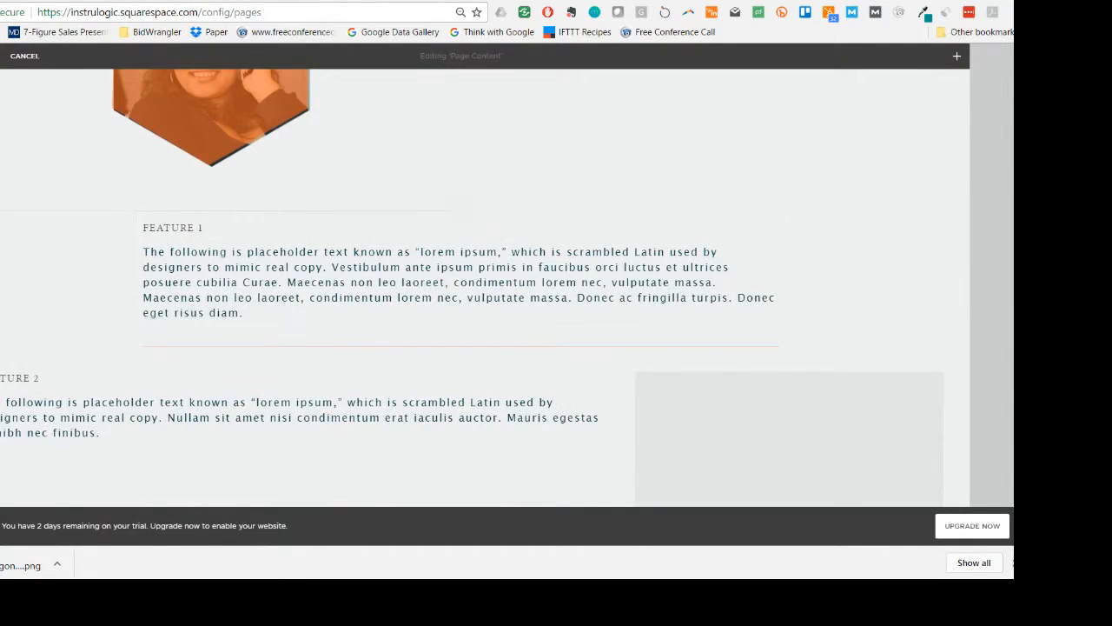
left_click_drag(460, 278, 695, 134)
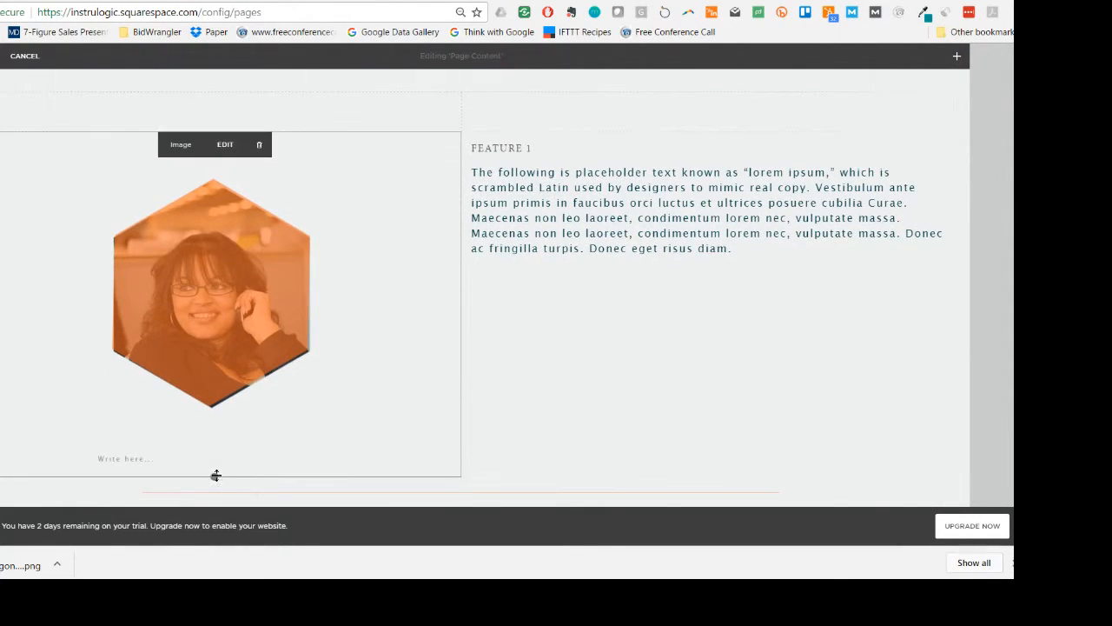
Narrow the hexagon image's column beside the Feature 1 text and shorten the image block.
left_click_drag(465, 115, 330, 136)
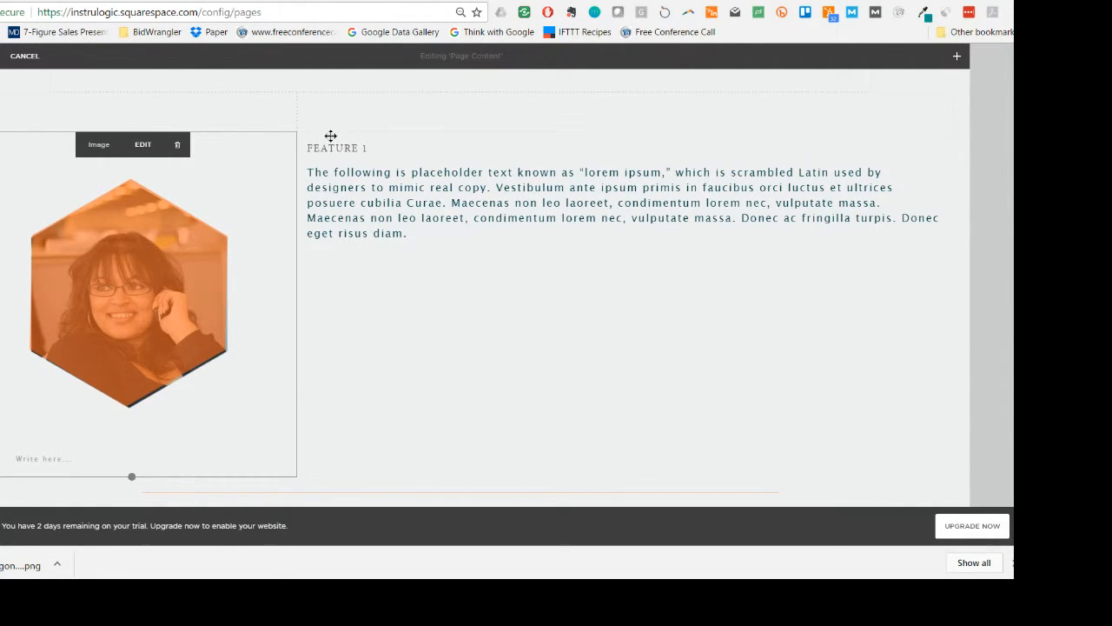
left_click_drag(132, 476, 148, 382)
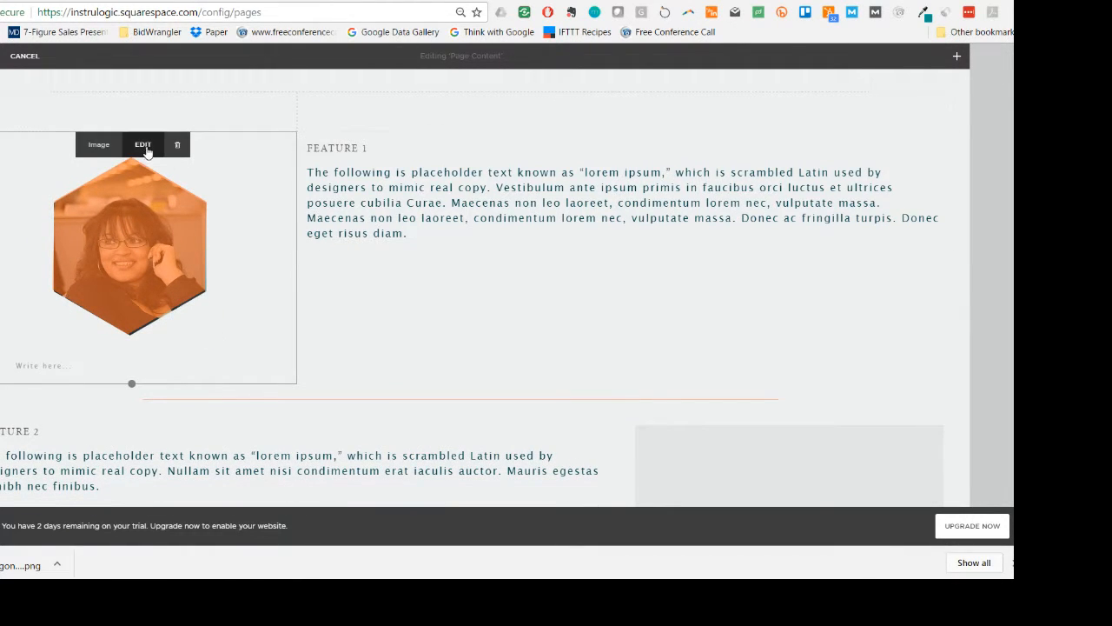
Move the hexagon image into the right column directly beside the Feature 1 text, and narrow both the left spacer column and the image column.
left_click_drag(132, 243, 301, 280)
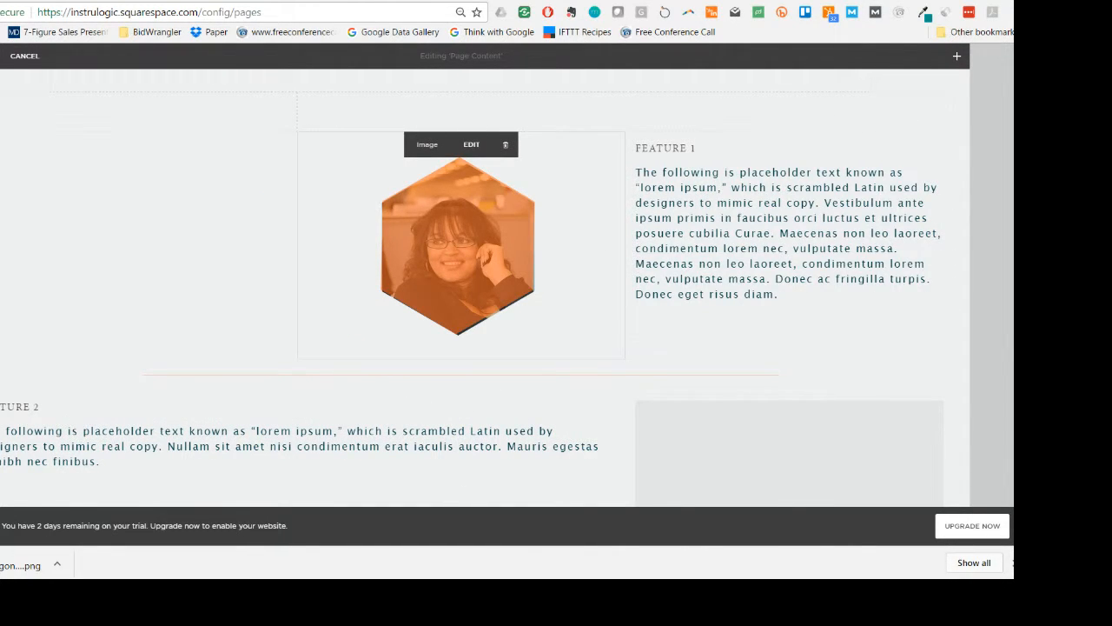
mouse_move(460, 386)
left_mouse_down()
mouse_move(461, 409)
mouse_move(460, 379)
left_mouse_up()
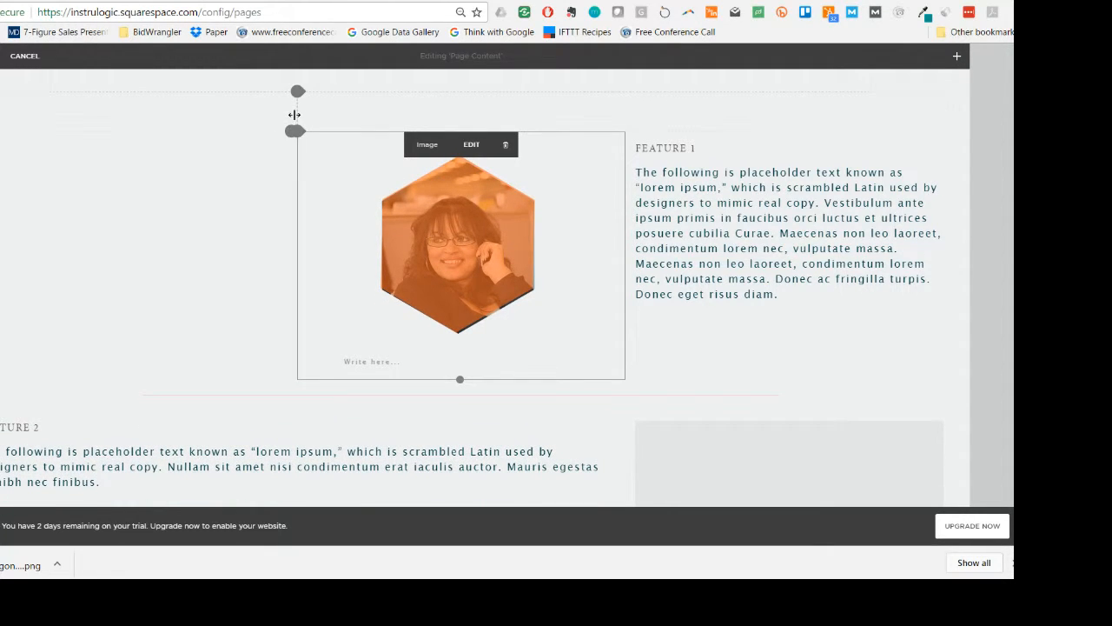
left_click_drag(294, 114, 52, 127)
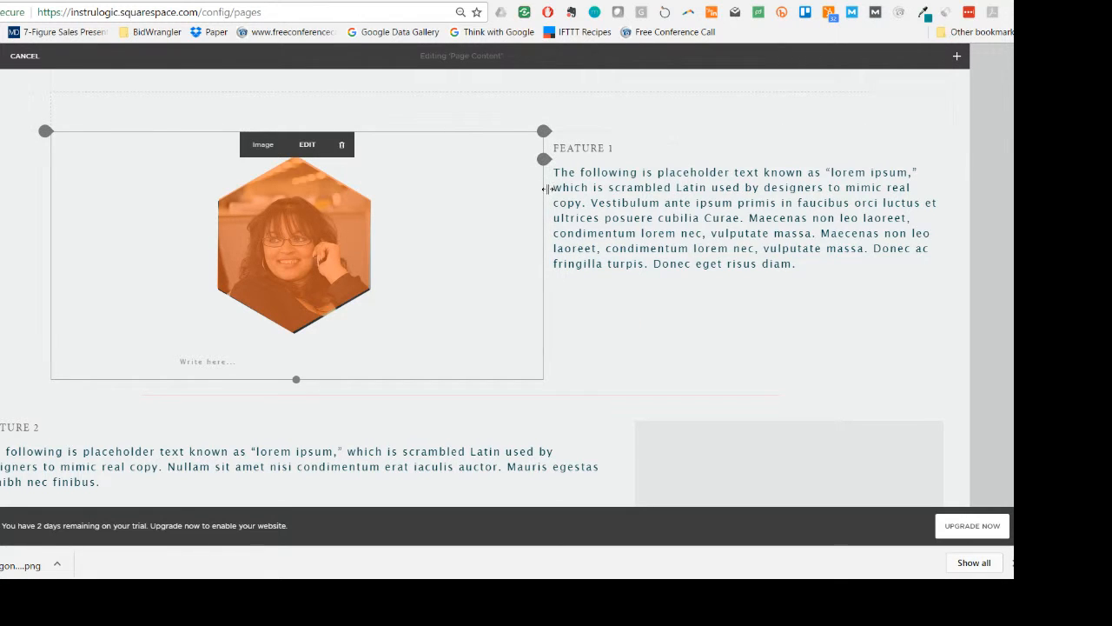
left_click_drag(547, 189, 412, 211)
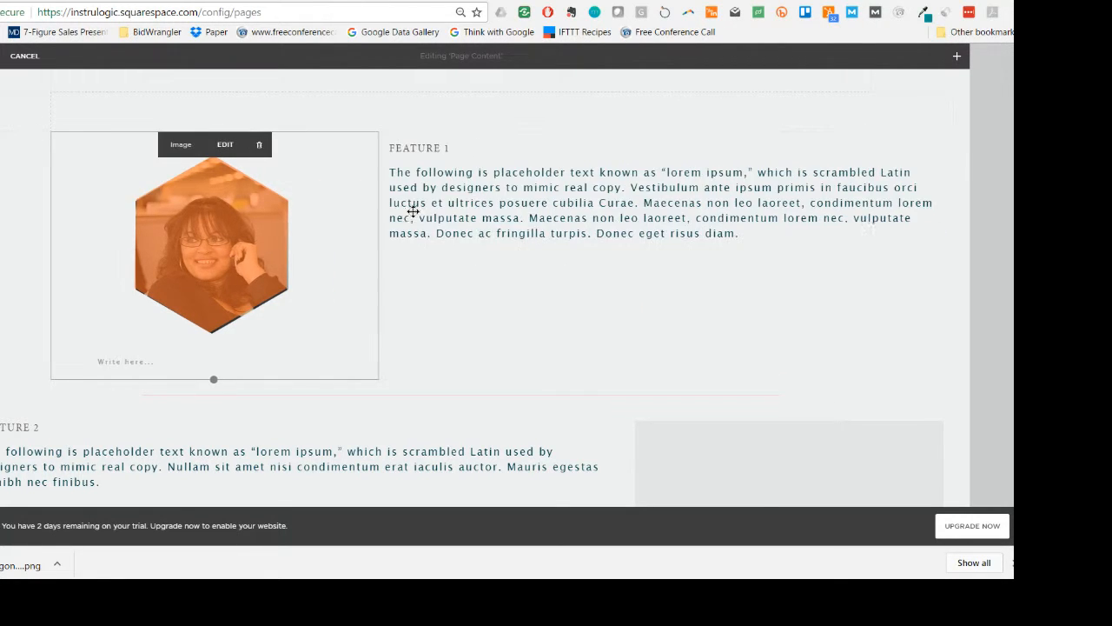
left_click(521, 330)
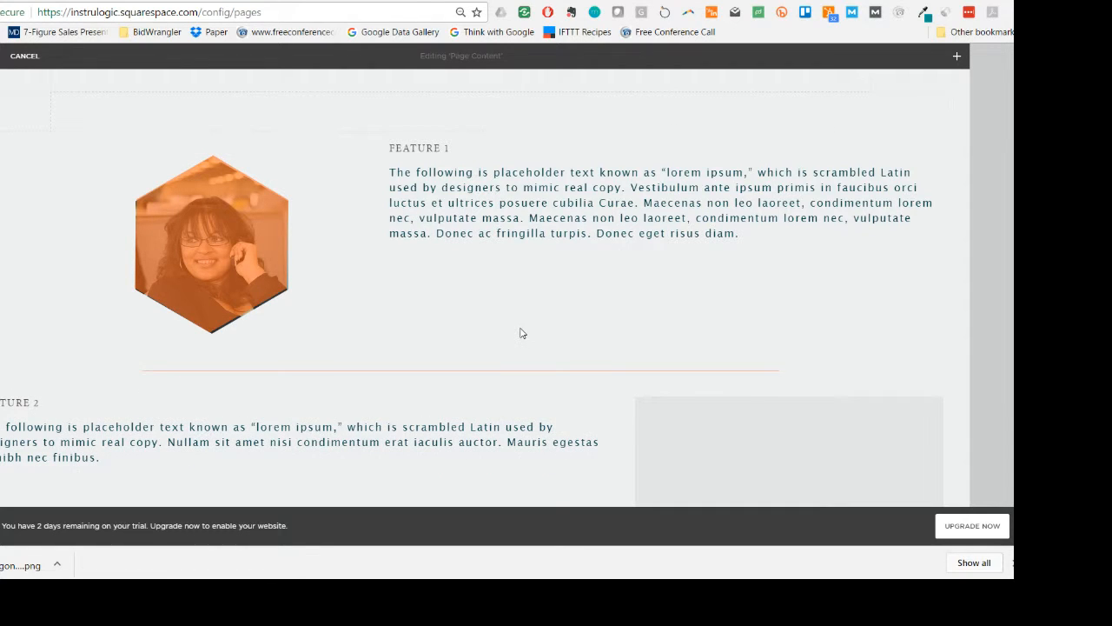
Delete the wide spacer block directly above the Feature 1 content and save the page content.
scroll(524, 300, "up", 1)
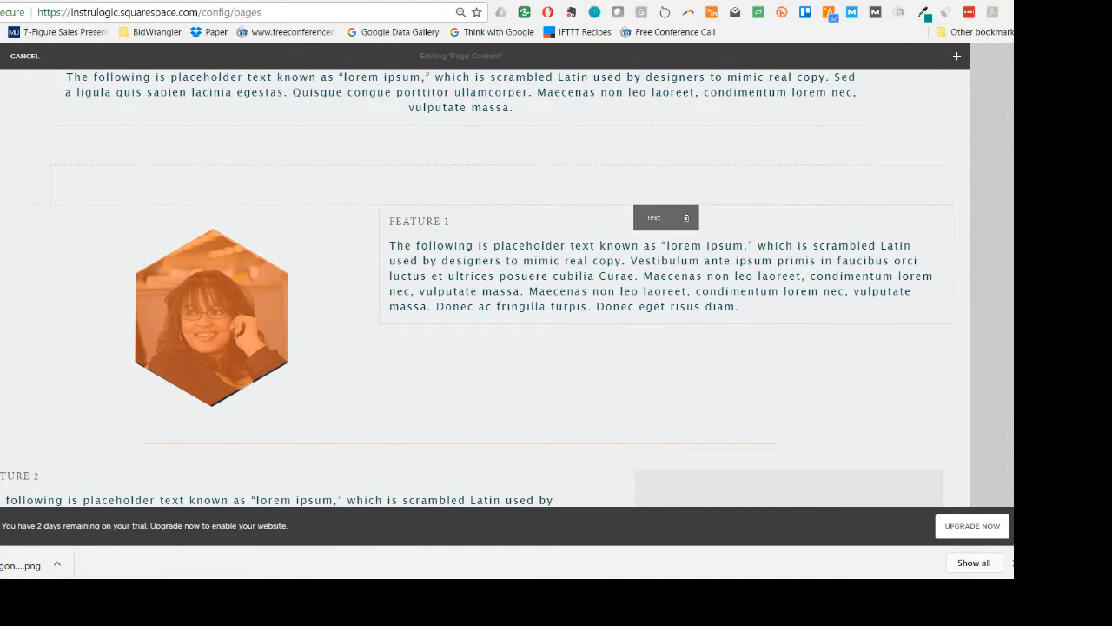
mouse_move(37, 214)
scroll(36, 213, "up", 1)
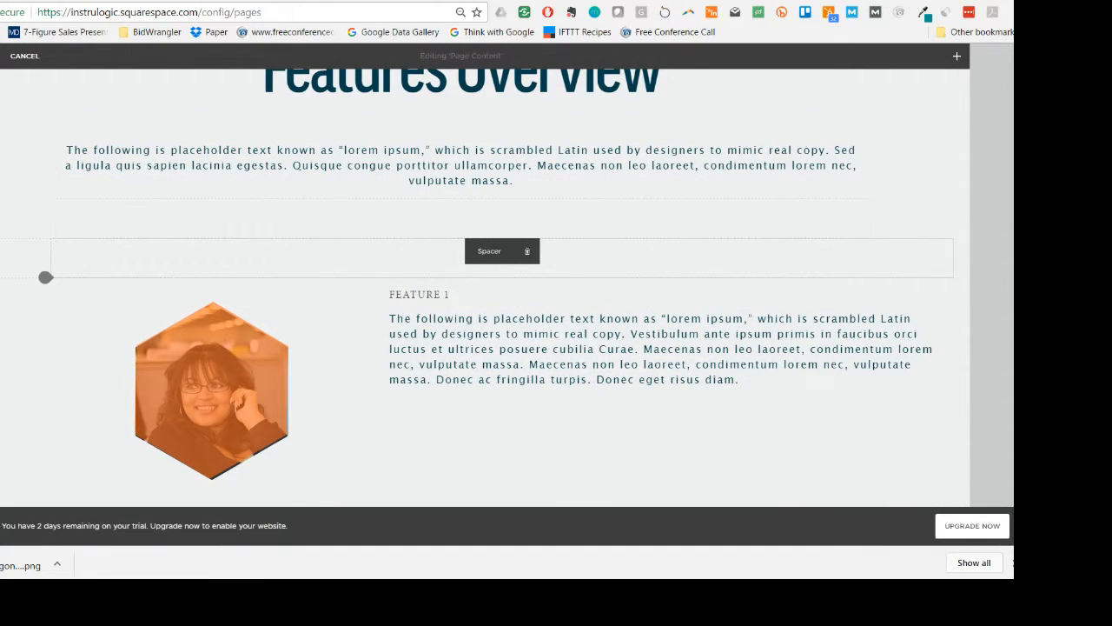
left_click(526, 251)
left_click(550, 298)
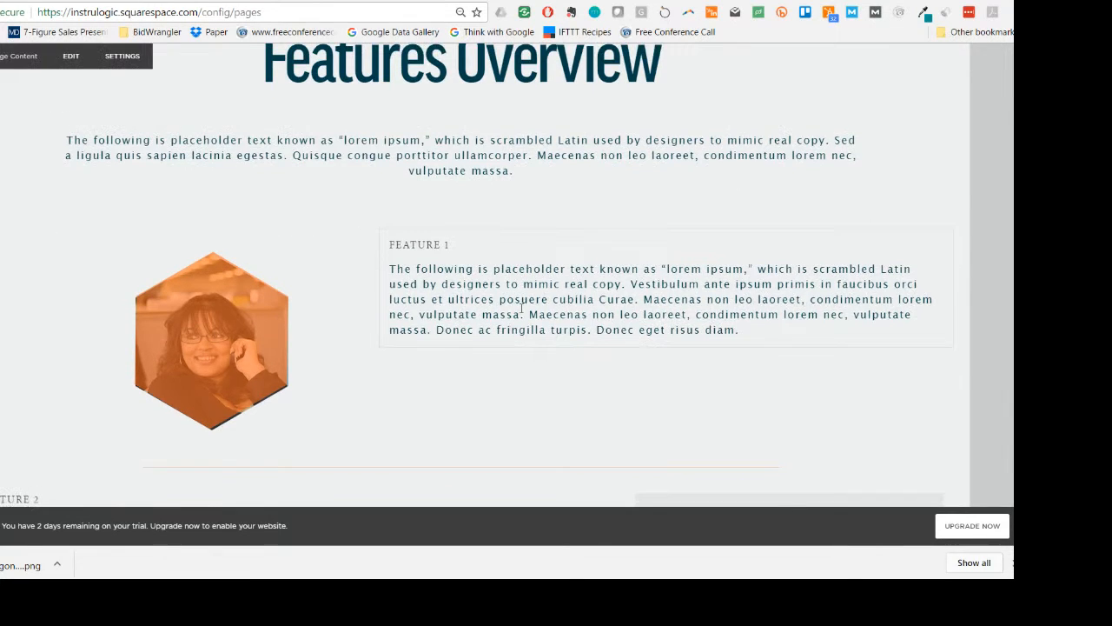
scroll(656, 335, "down", 3)
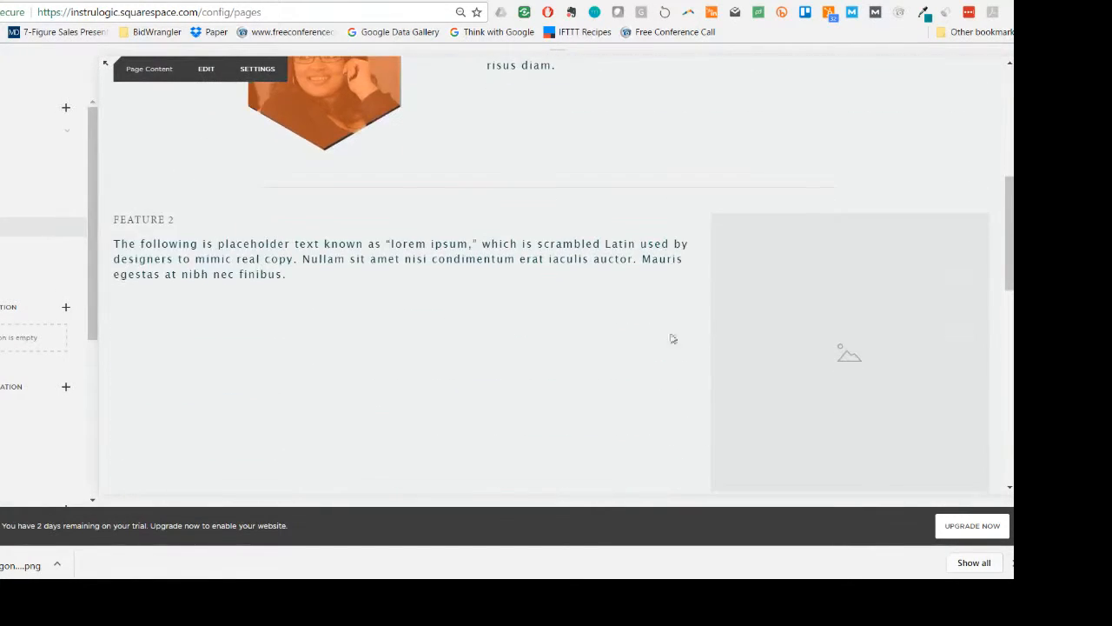
scroll(670, 338, "up", 4)
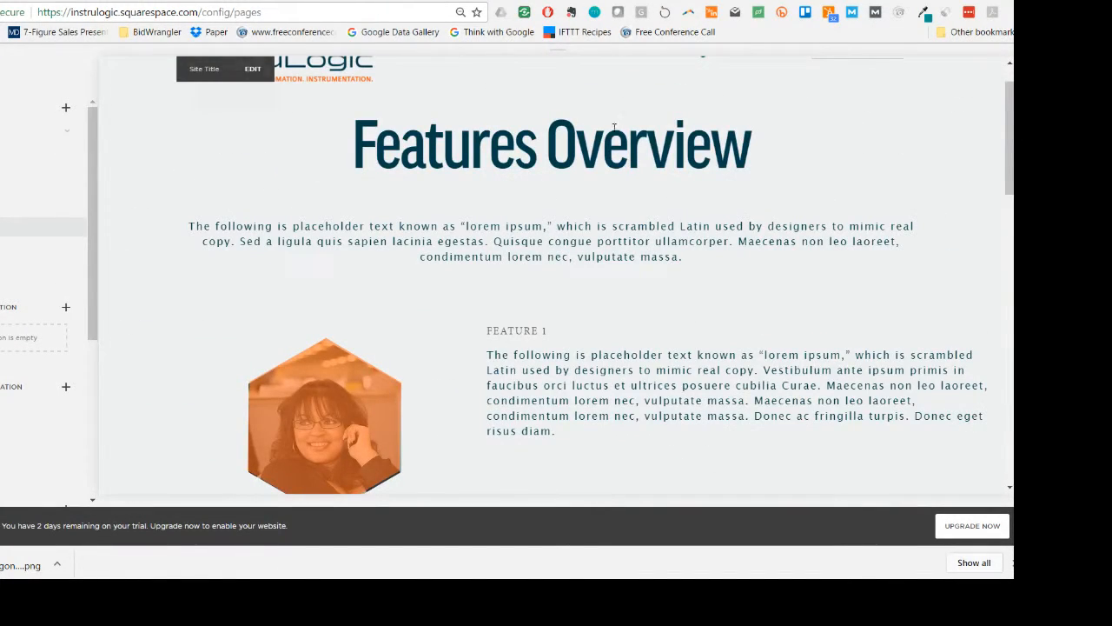
scroll(435, 283, "down", 1)
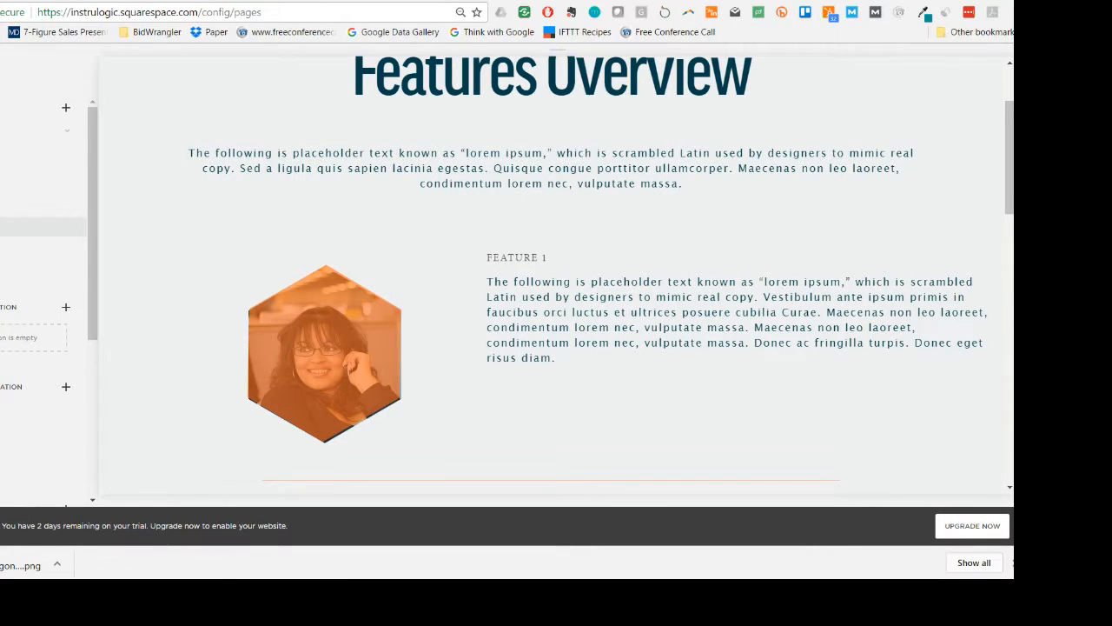
Switch to Visme and save the General Hexagon Filter Image project.
key("ctrl+Tab")
left_click(731, 148)
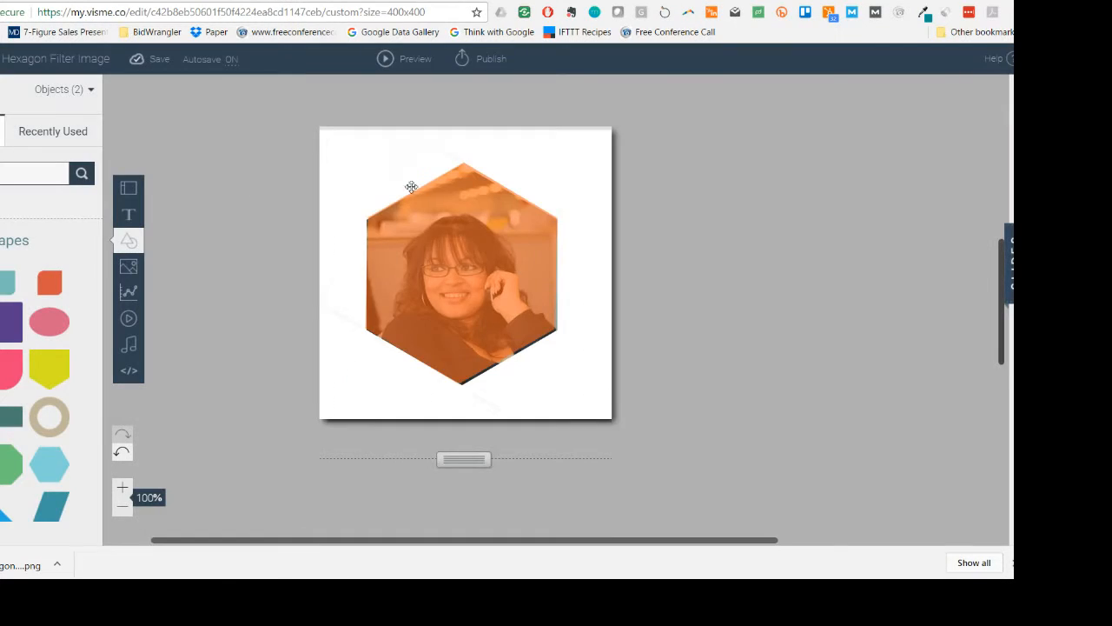
scroll(156, 147, "up", 3)
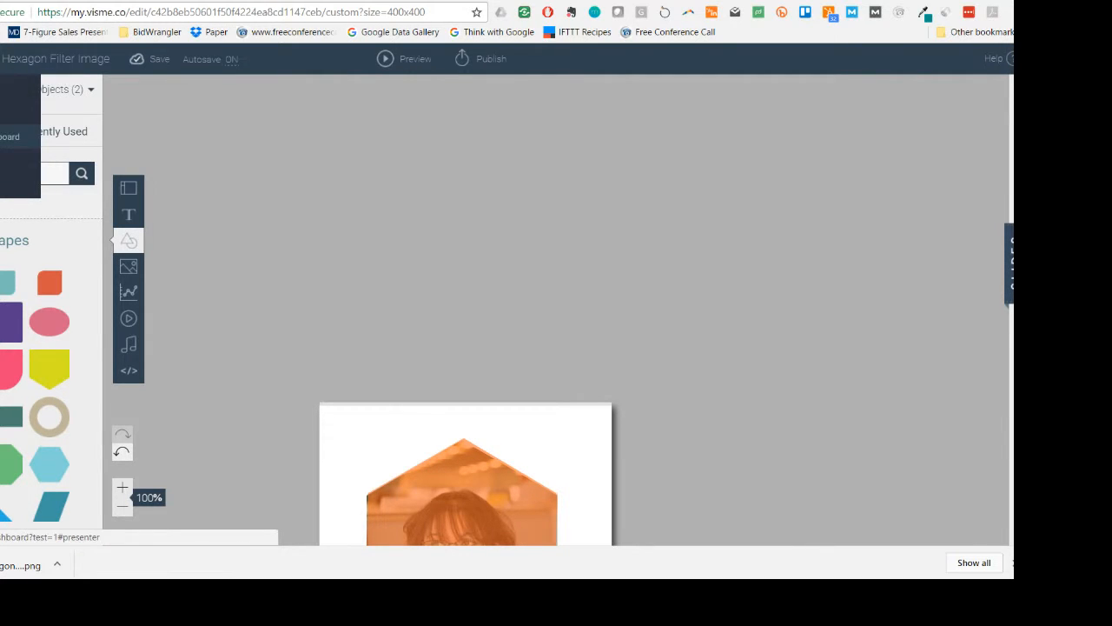
left_click(8, 137)
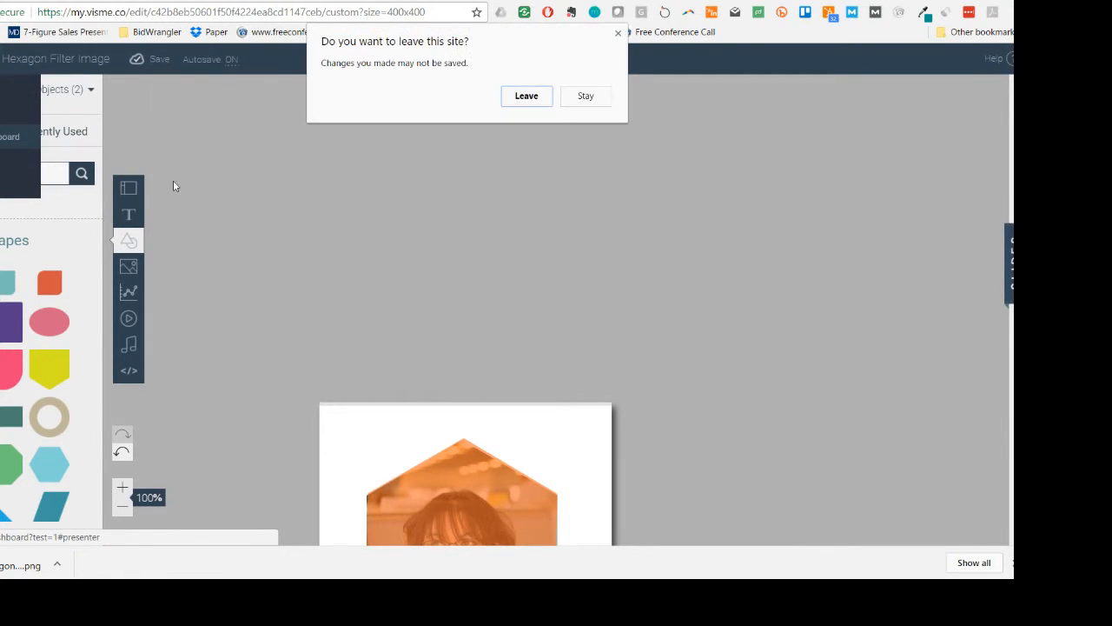
left_click(585, 96)
left_click(163, 62)
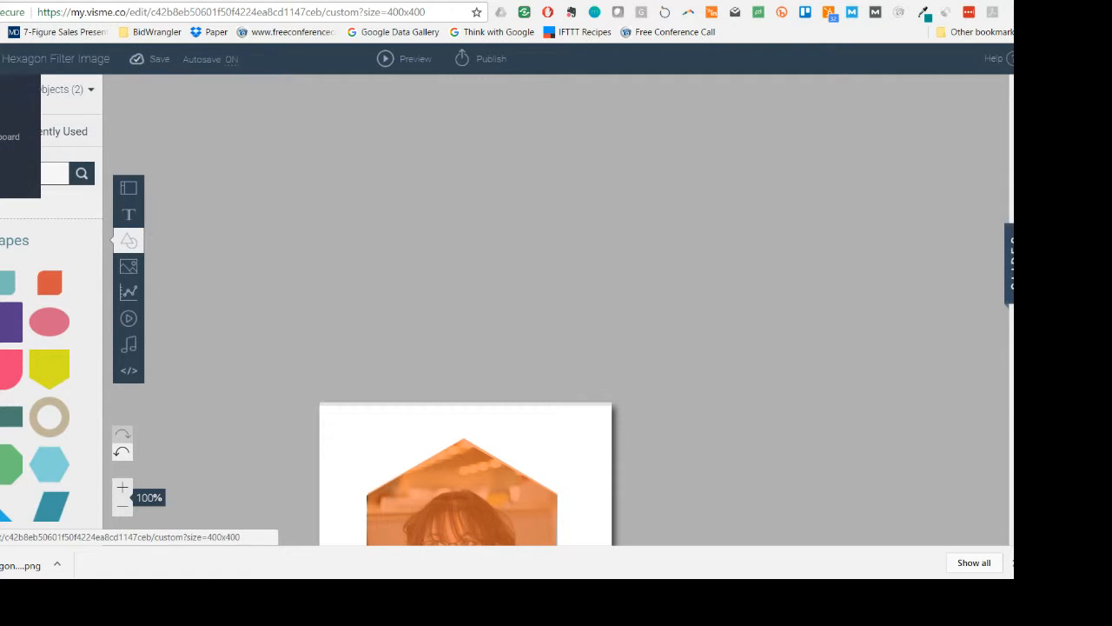
Leave the hexagon project for the dashboard and open the "Transparent Circle Image for InstruLogic" project for editing.
left_click(8, 137)
left_click(527, 118)
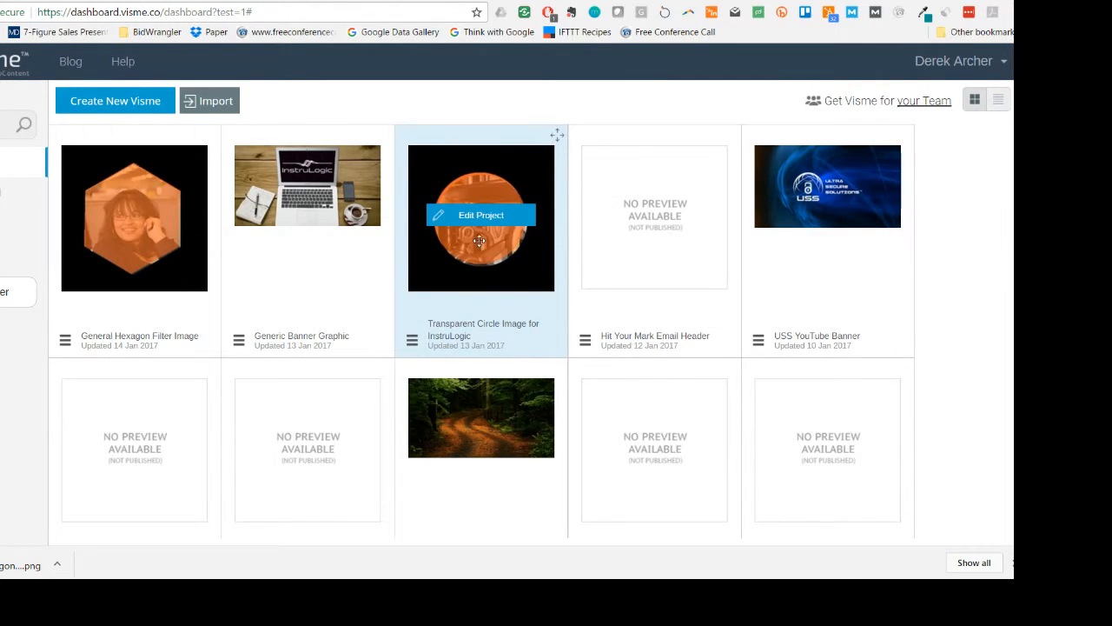
left_click(484, 215)
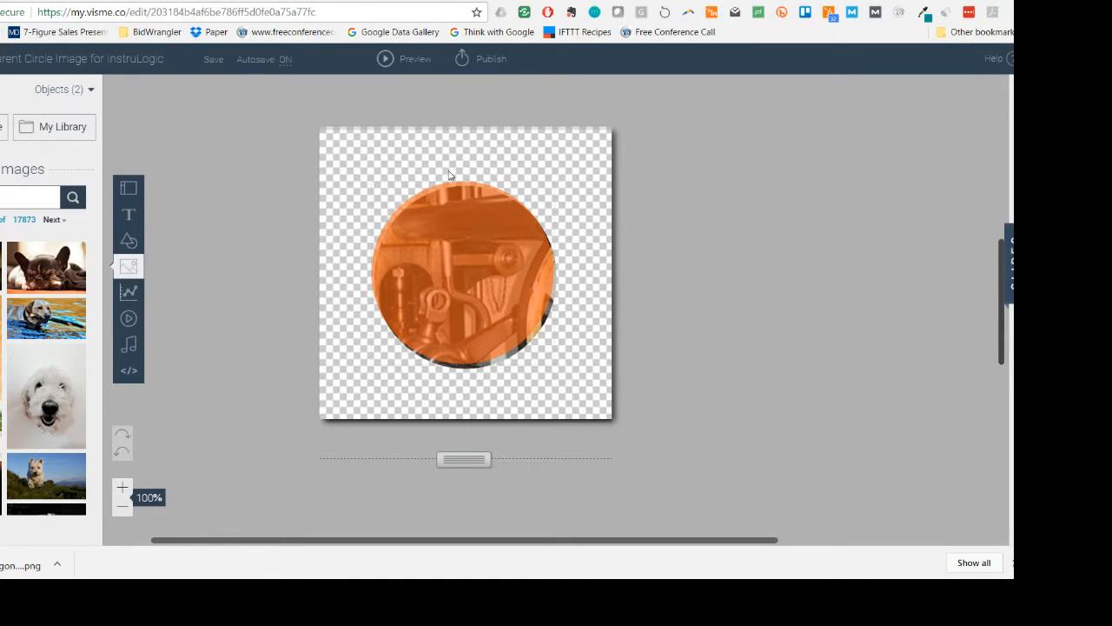
left_click(52, 58)
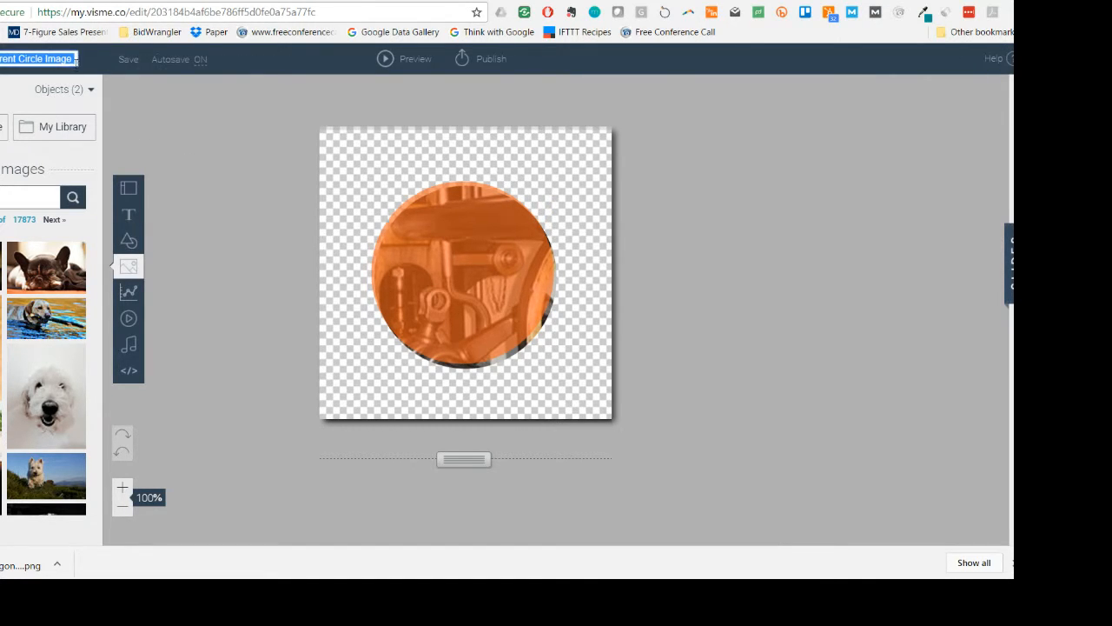
left_click(76, 58)
type("for InstruLogic")
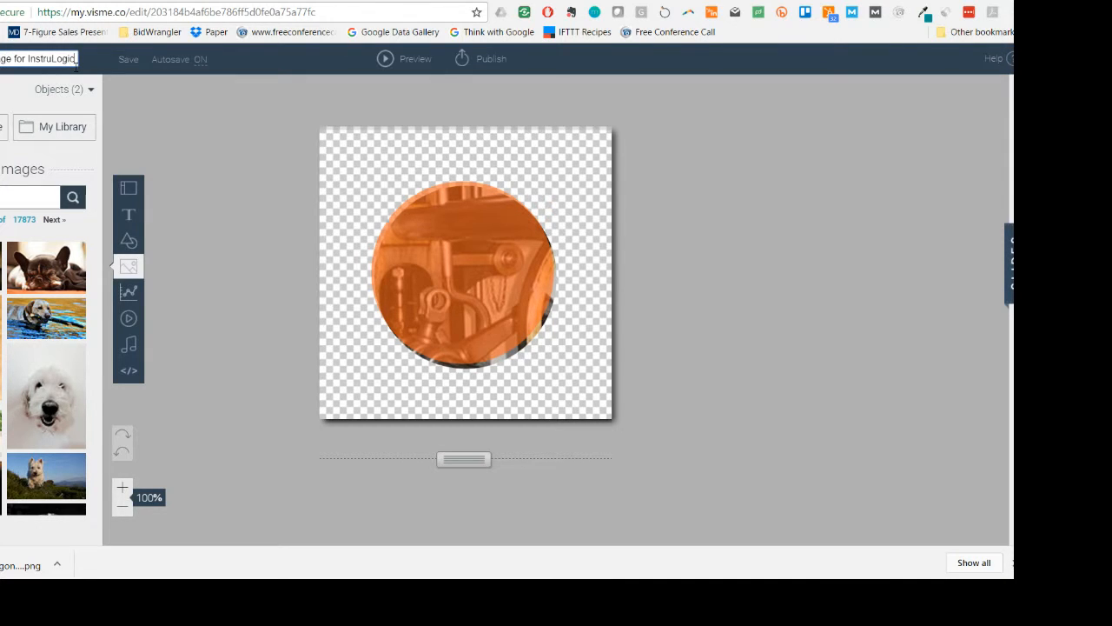
key("BackSpace")
key("BackSpace")
key("BackSpace")
key("BackSpace")
key("BackSpace")
key("BackSpace")
key("BackSpace")
key("BackSpace")
key("BackSpace")
key("BackSpace")
key("BackSpace")
key("BackSpace")
key("BackSpace")
key("BackSpace")
key("BackSpace")
key("BackSpace")
key("Return")
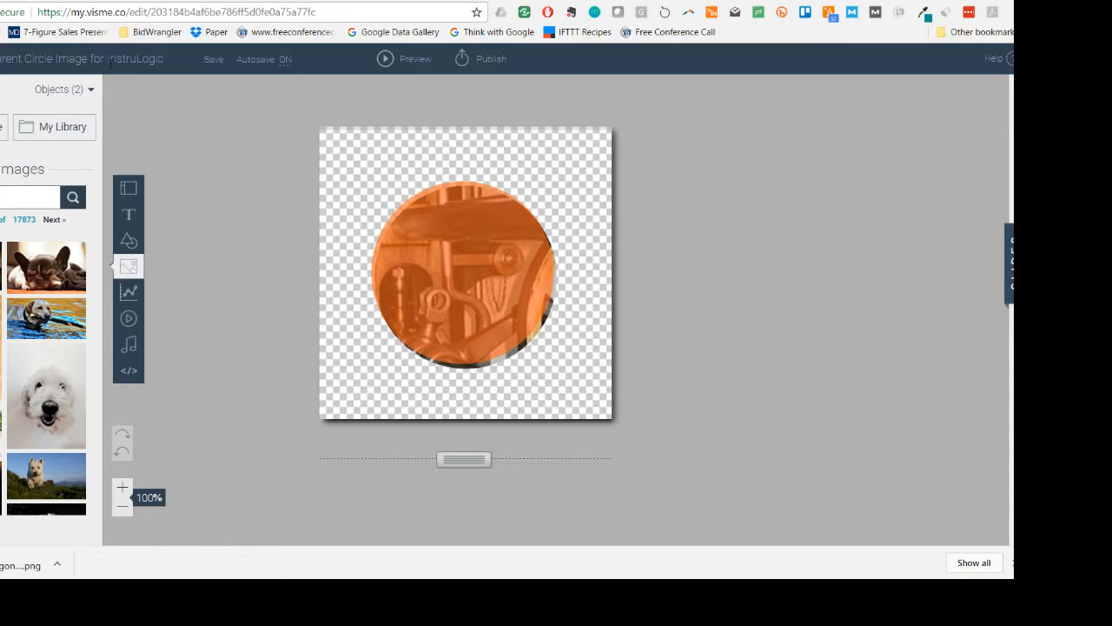
left_click(69, 60)
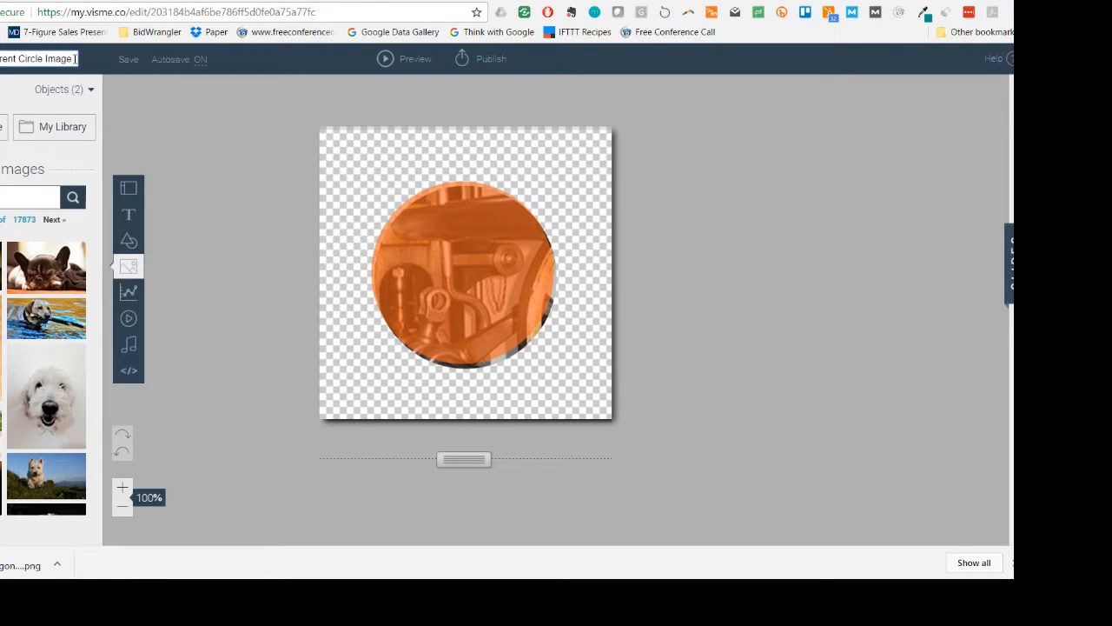
type("for InstruLogic")
key("Return")
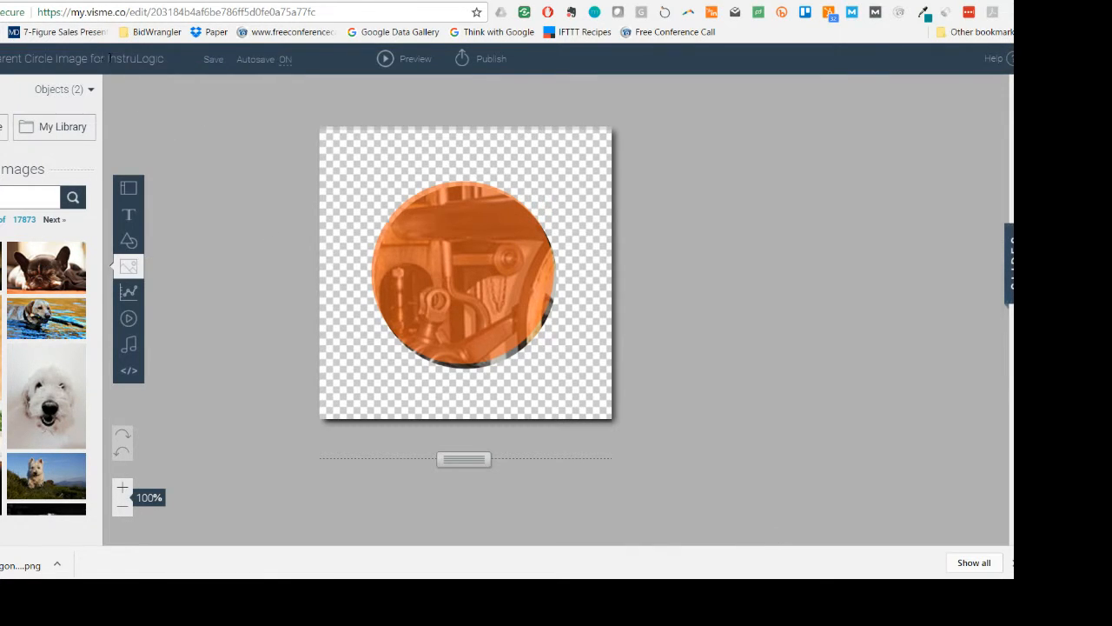
left_click(43, 58)
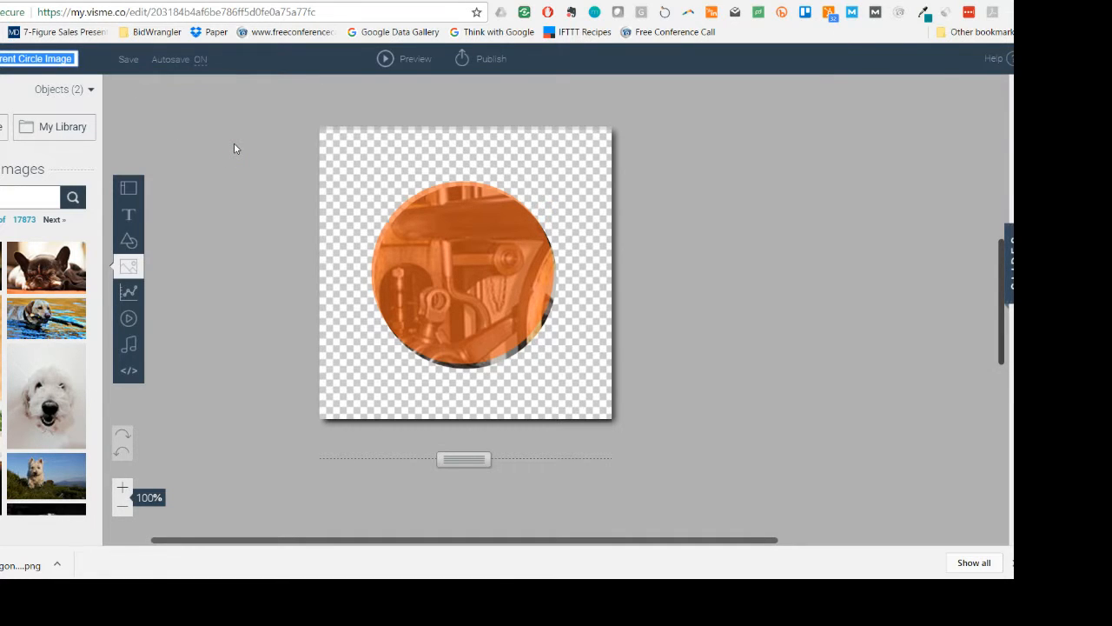
key("End")
key("BackSpace")
key("BackSpace")
key("BackSpace")
key("BackSpace")
key("BackSpace")
key("BackSpace")
key("BackSpace")
key("BackSpace")
key("BackSpace")
key("BackSpace")
key("BackSpace")
key("BackSpace")
key("BackSpace")
key("BackSpace")
key("BackSpace")
key("BackSpace")
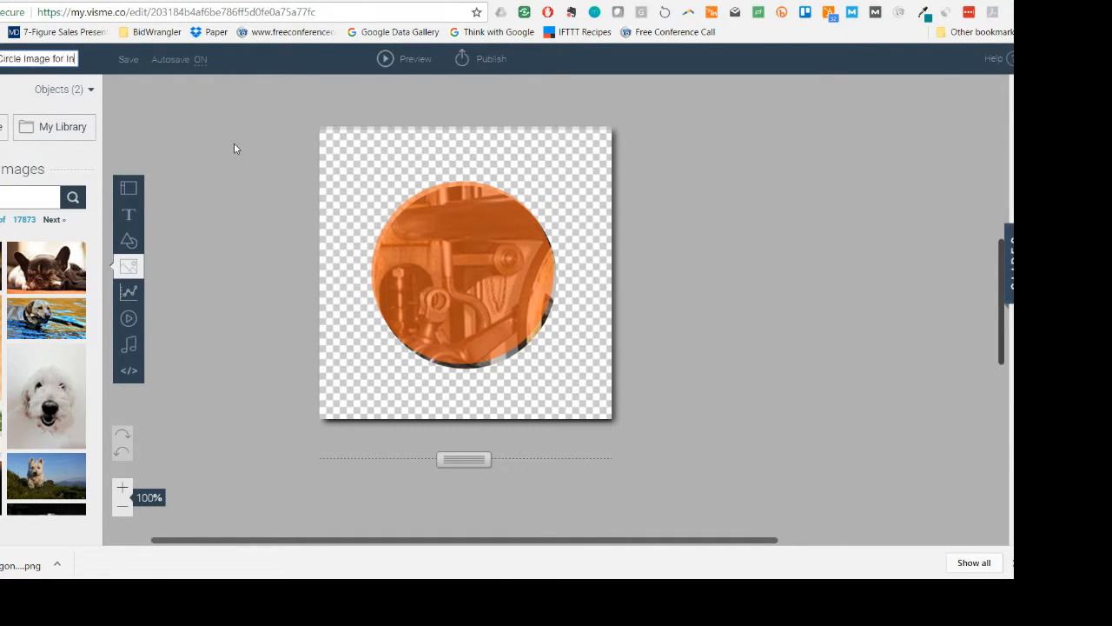
type("Template")
key("Escape")
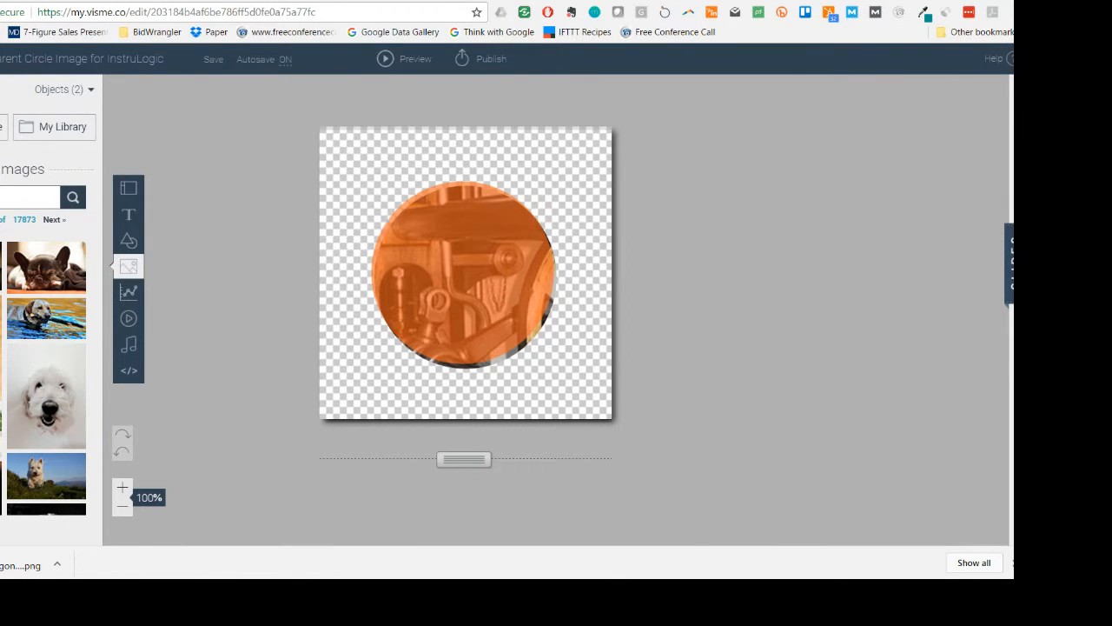
Select the orange circle overlay and examine its available fill colors without changing the fill.
left_click_drag(0, 52, 0, 110)
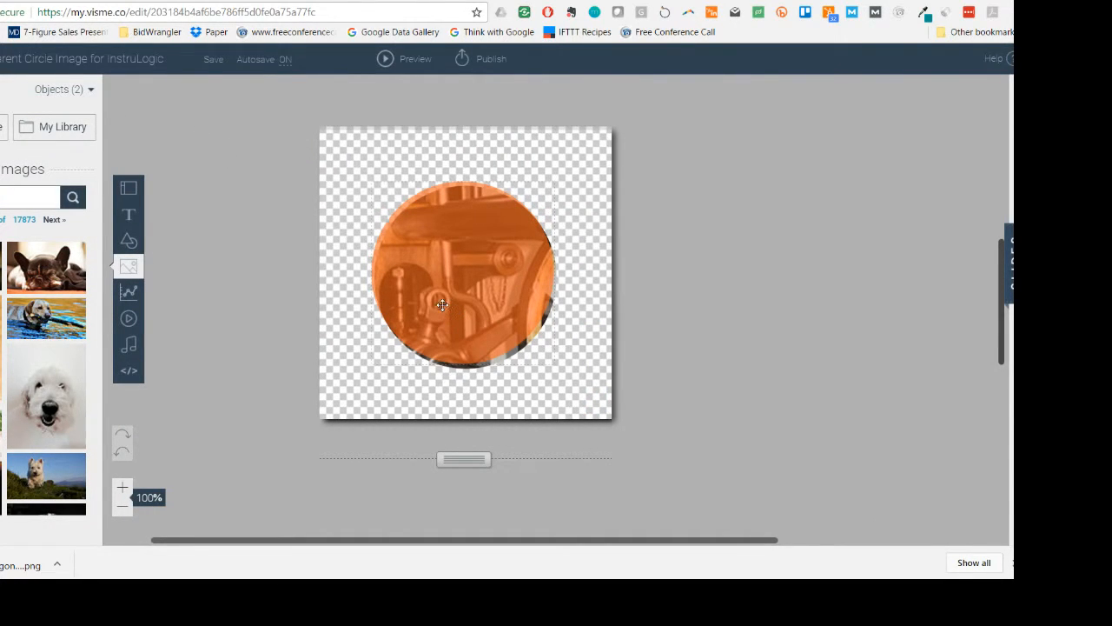
left_click(451, 247)
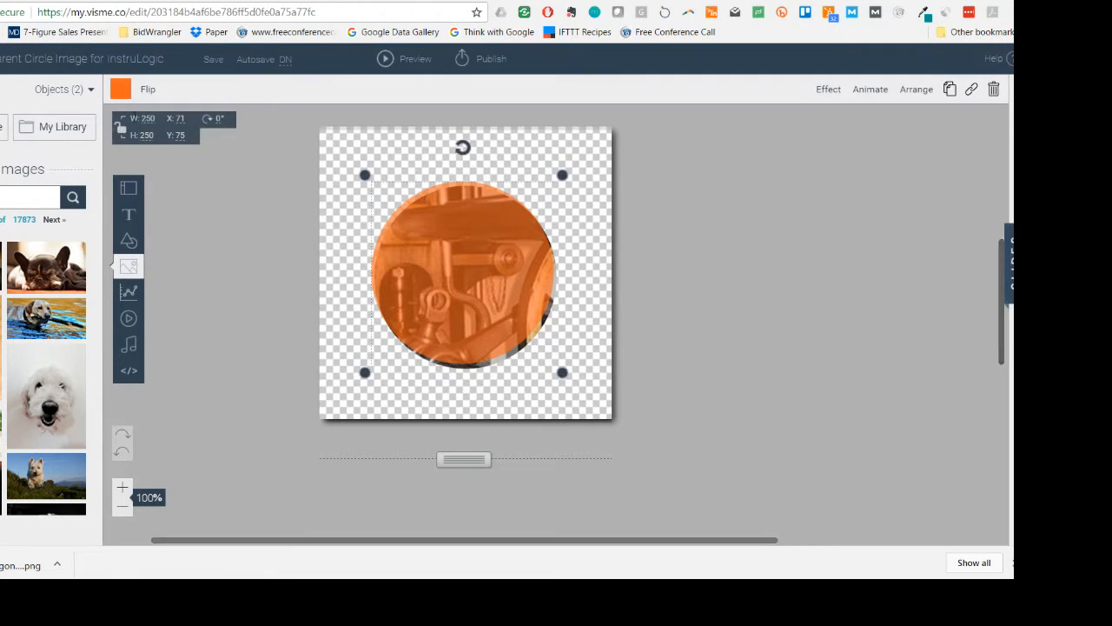
left_click(127, 92)
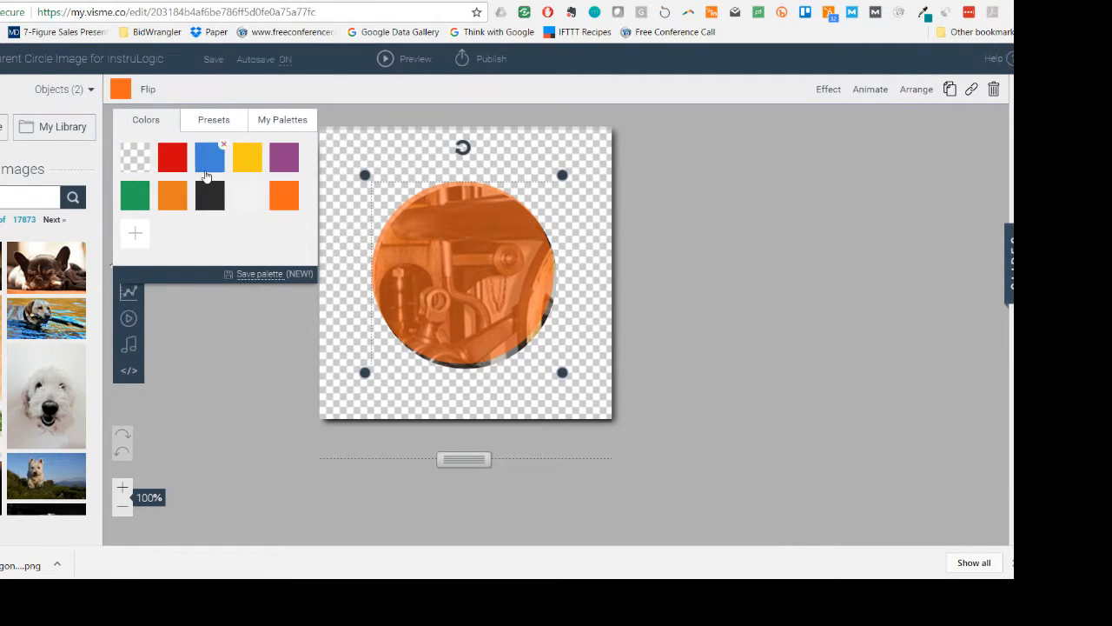
left_click(234, 400)
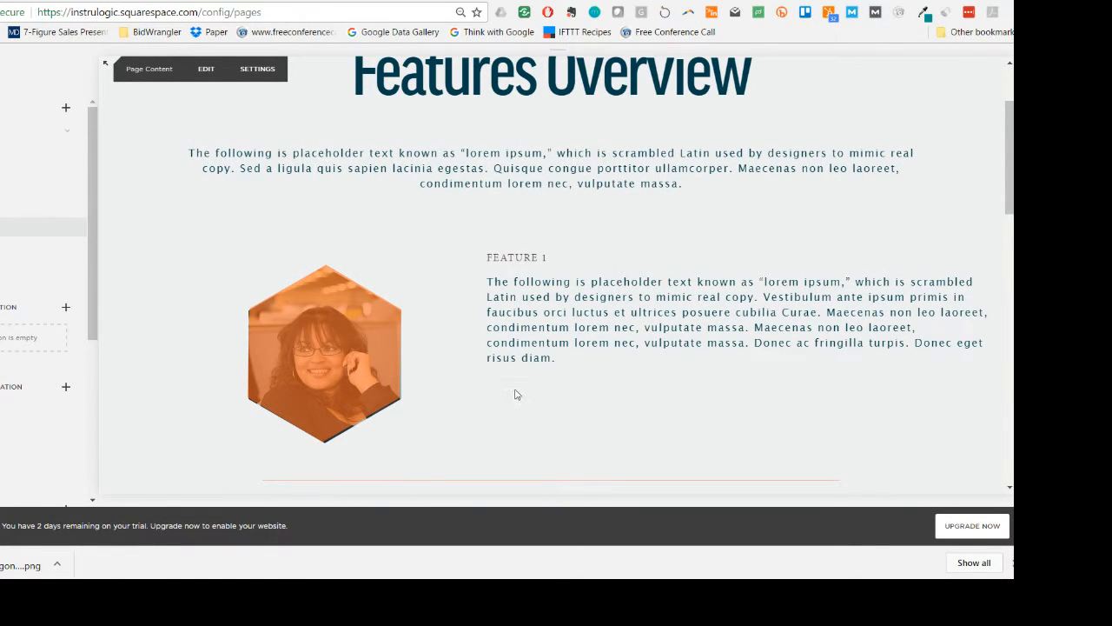
Return to the Squarespace page and review the hexagon image's placement beside the Feature 1 text.
scroll(521, 395, "up", 2)
scroll(459, 261, "down", 5)
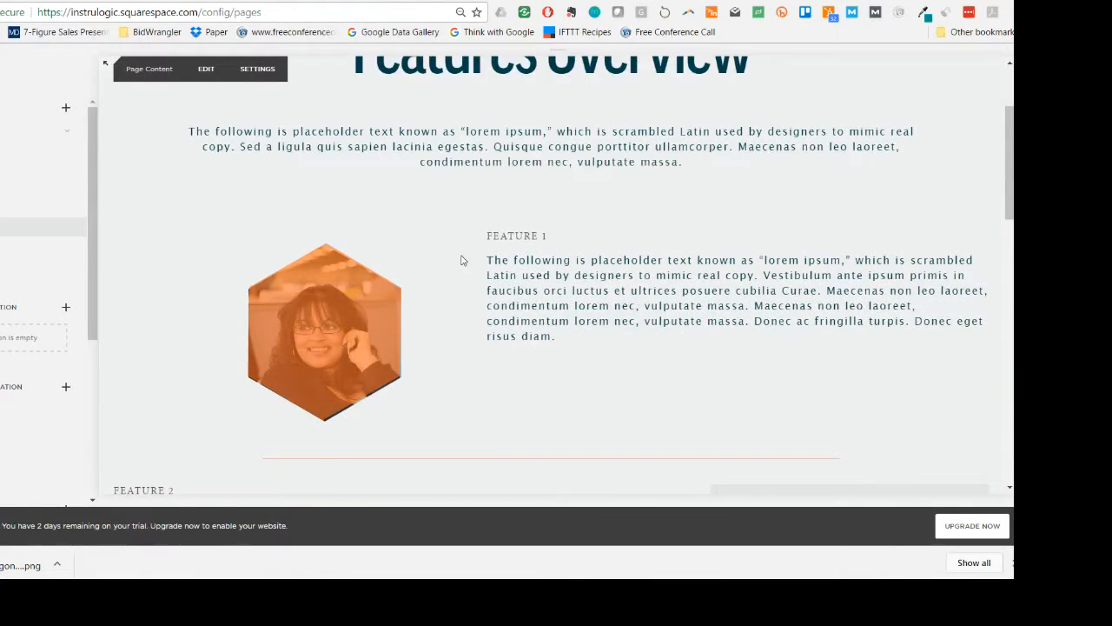
scroll(476, 278, "up", 3)
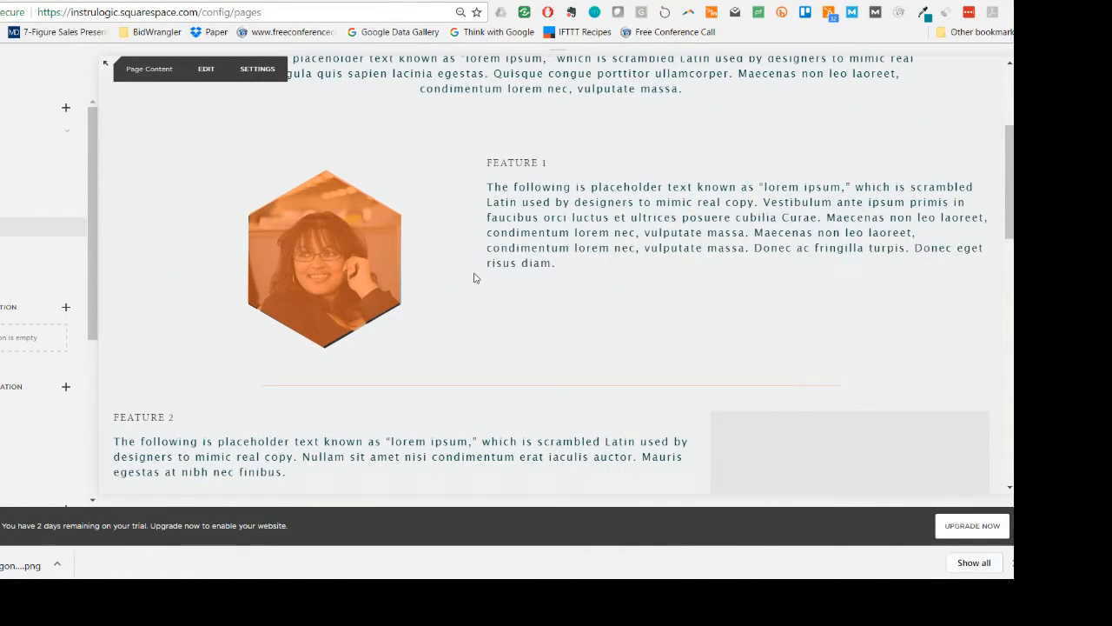